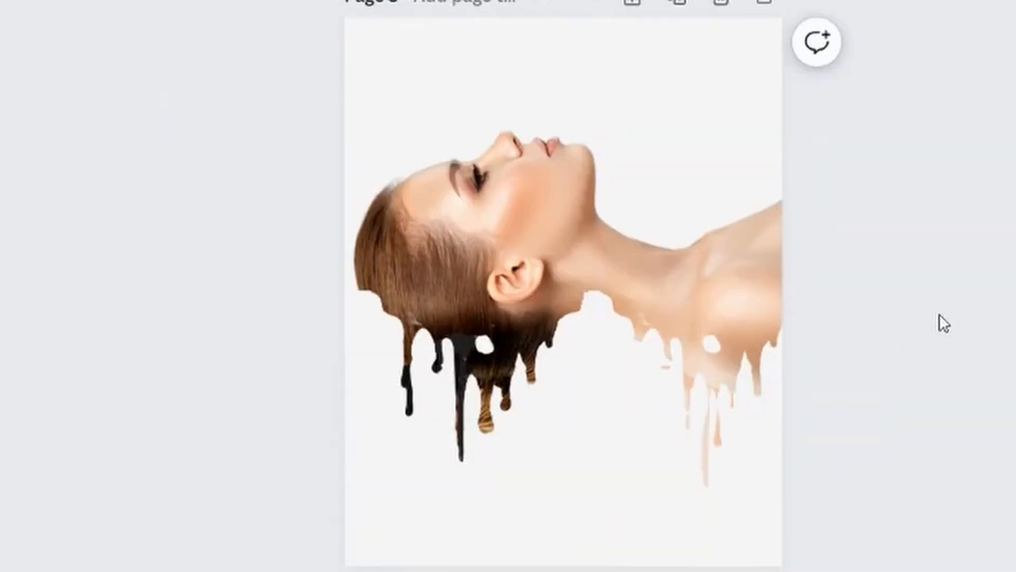
# - Look through the finished dripping-photo designs on the document's pages
pyautogui.scroll(-10, 932, 322)
pyautogui.scroll(-10, 846, 264)
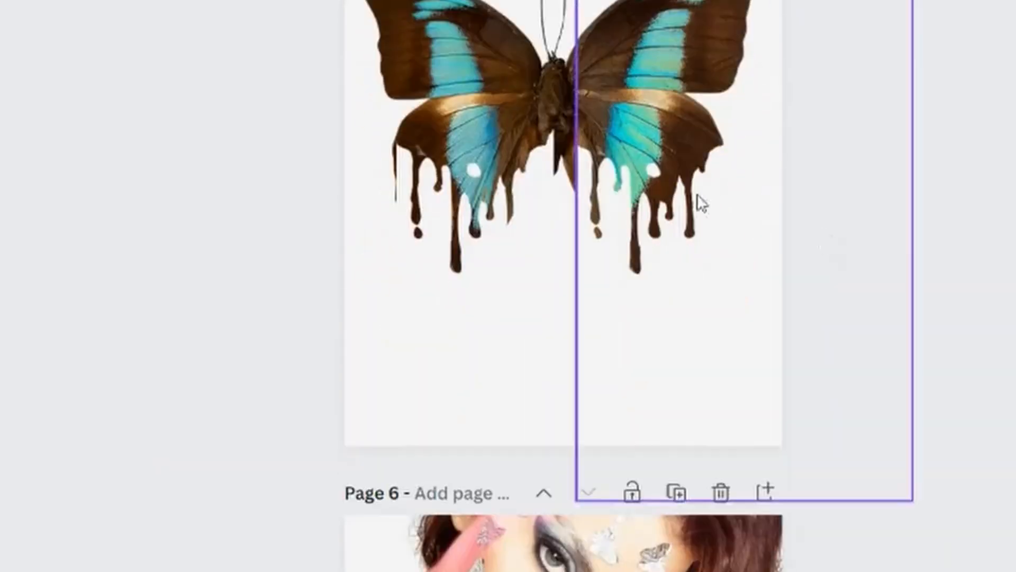
pyautogui.scroll(-8, 831, 225)
pyautogui.scroll(20, 945, 295)
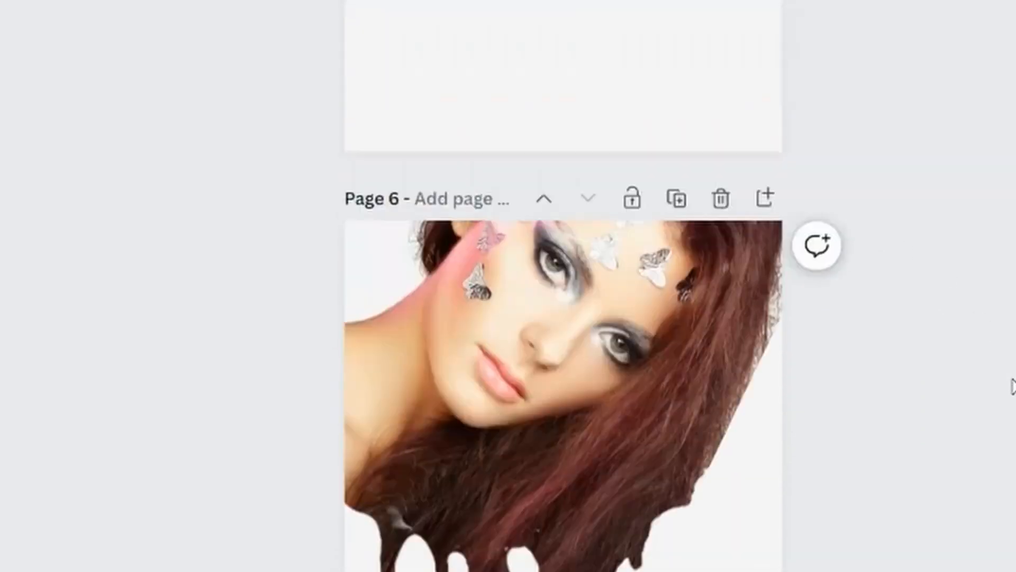
pyautogui.scroll(18, 1002, 376)
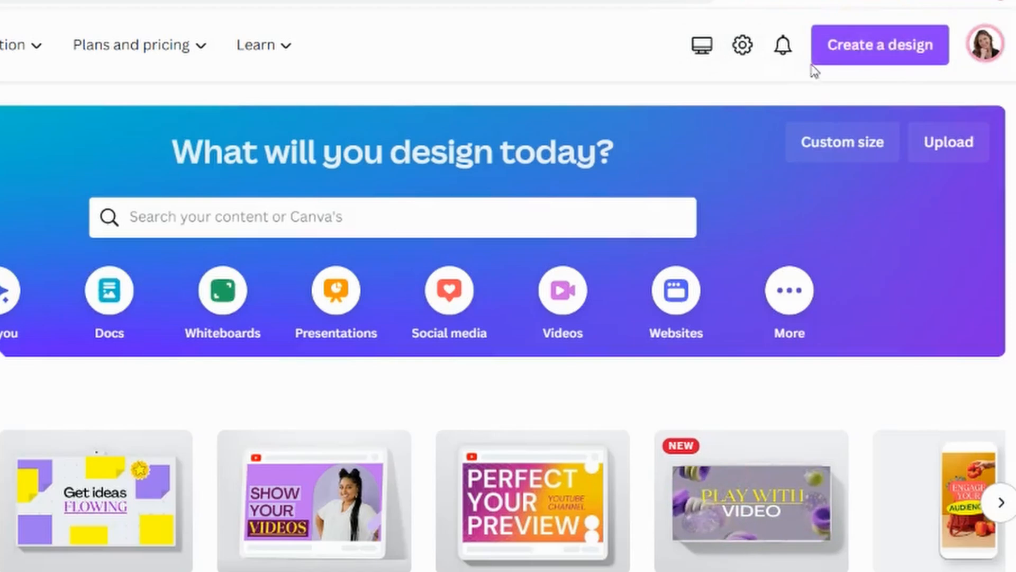
# - Create a new design in the Instagram Post (Portrait) format, 1080 × 1350 px
pyautogui.click(898, 53)
pyautogui.write('insta')
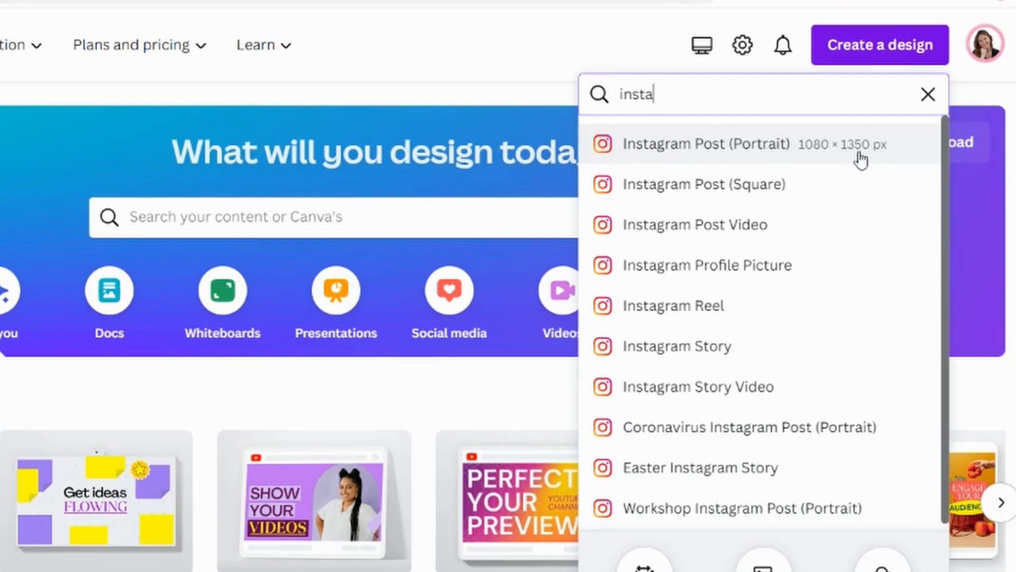
pyautogui.click(717, 150)
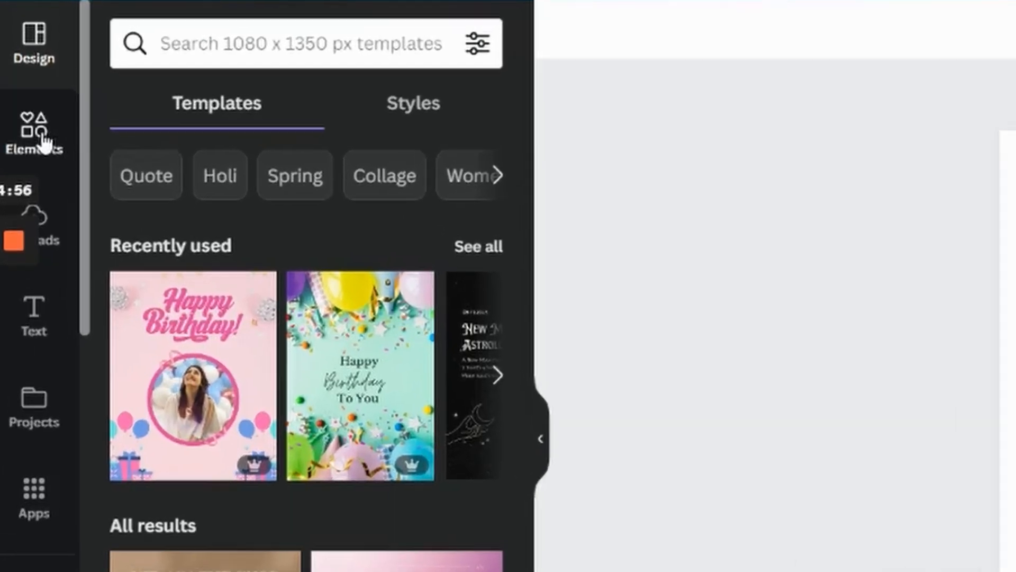
# - Insert a square shape from the lines and shapes elements and reposition it on the blank page
pyautogui.click(30, 104)
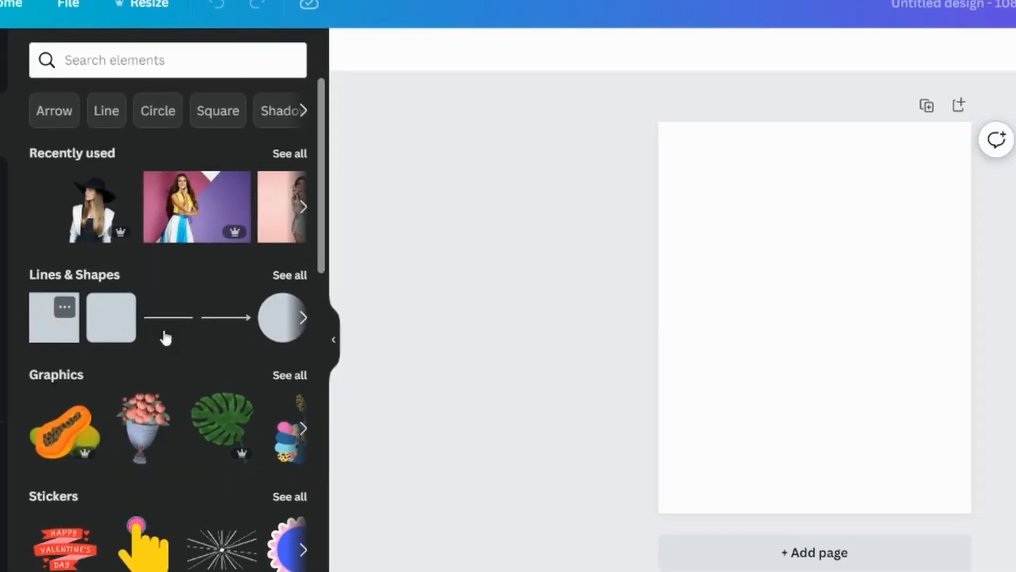
pyautogui.click(49, 333)
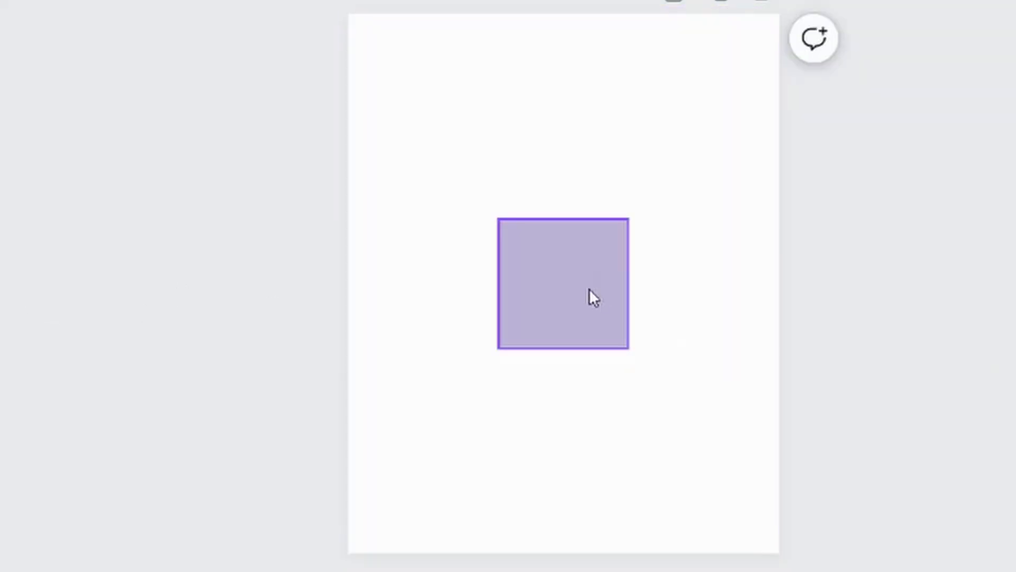
pyautogui.moveTo(589, 289); pyautogui.dragTo(384, 407)
pyautogui.moveTo(476, 364); pyautogui.dragTo(586, 286)
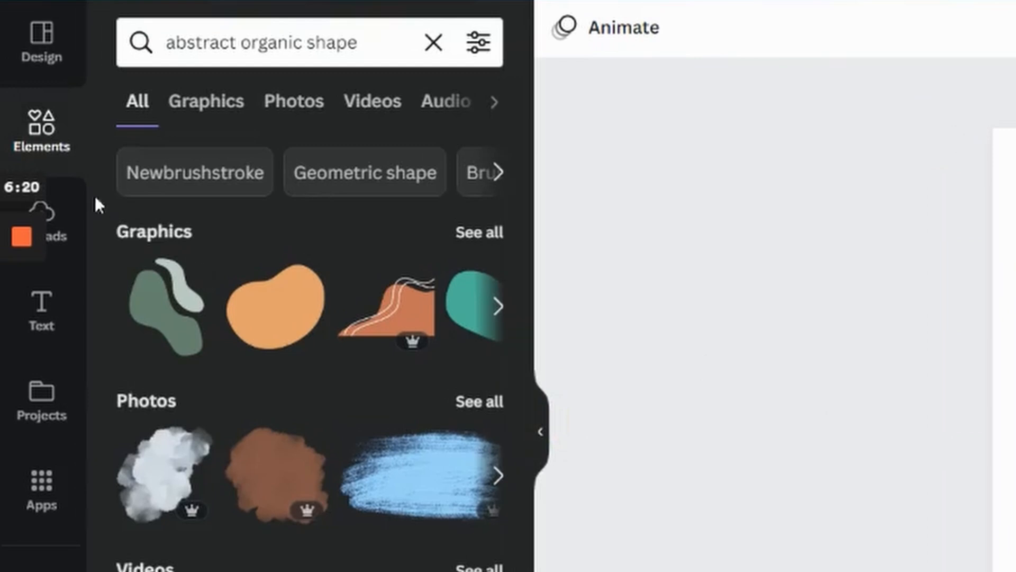
# - Search the elements for "drip", limit the results to graphics and browse the drip shapes
pyautogui.click(39, 127)
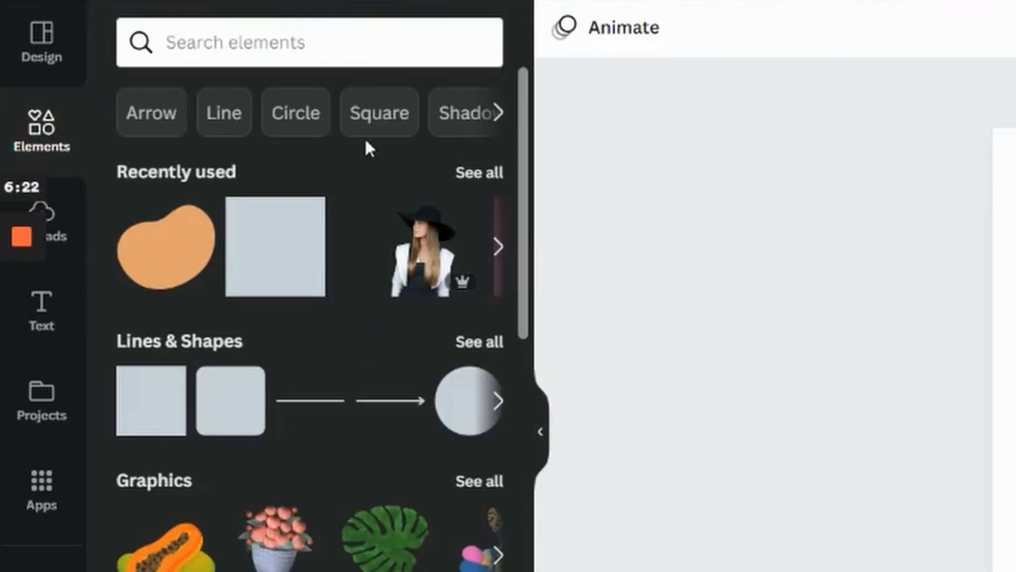
pyautogui.click(205, 46)
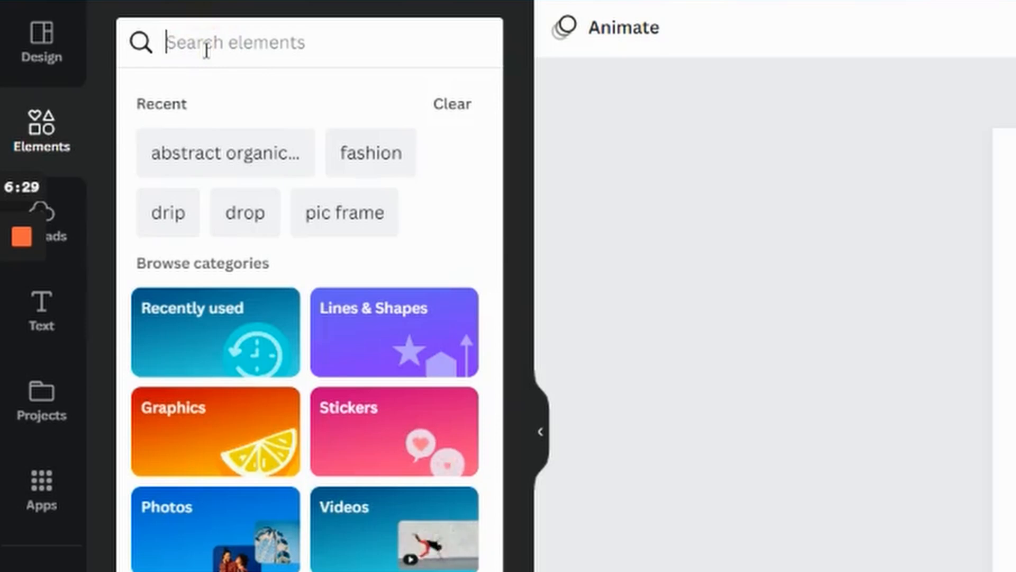
pyautogui.write('drip')
pyautogui.press('Return')
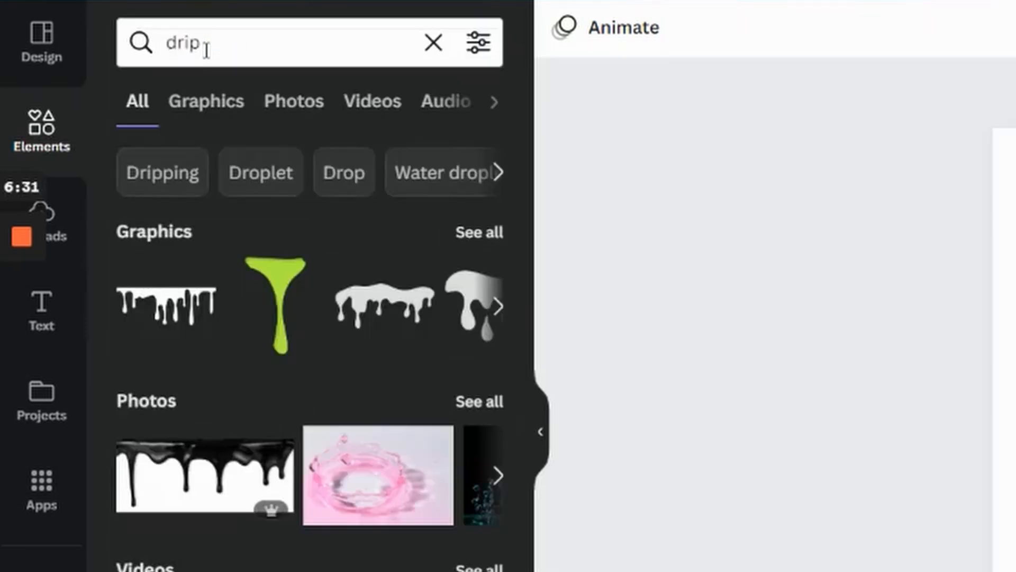
pyautogui.scroll(-2, 288, 399)
pyautogui.scroll(2, 288, 399)
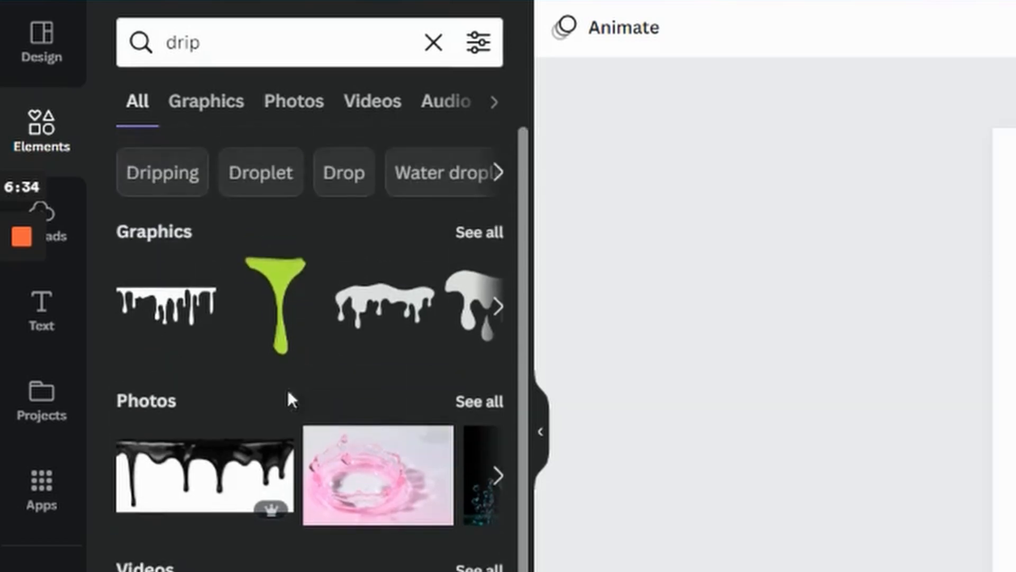
pyautogui.click(206, 113)
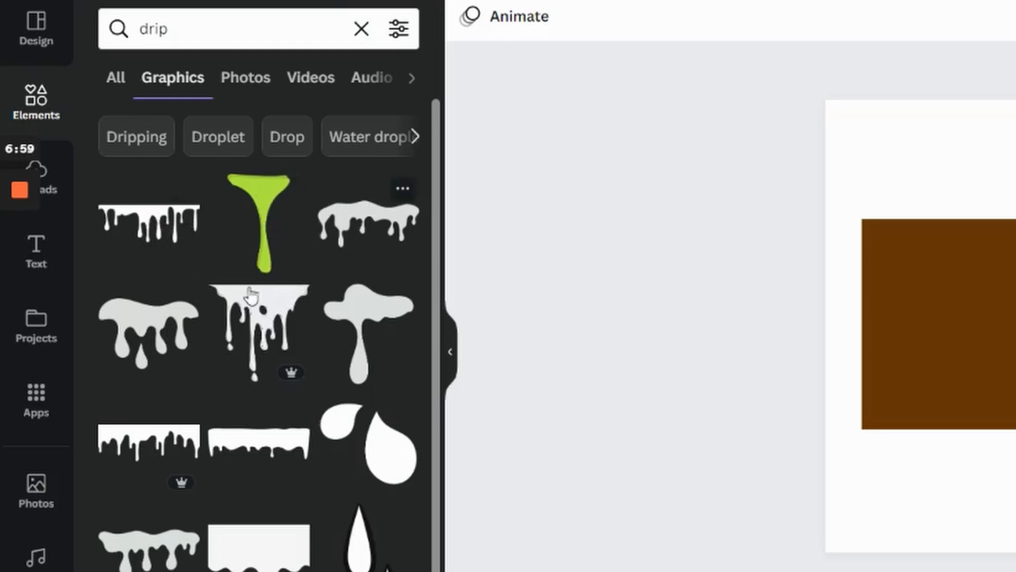
pyautogui.scroll(-8, 390, 408)
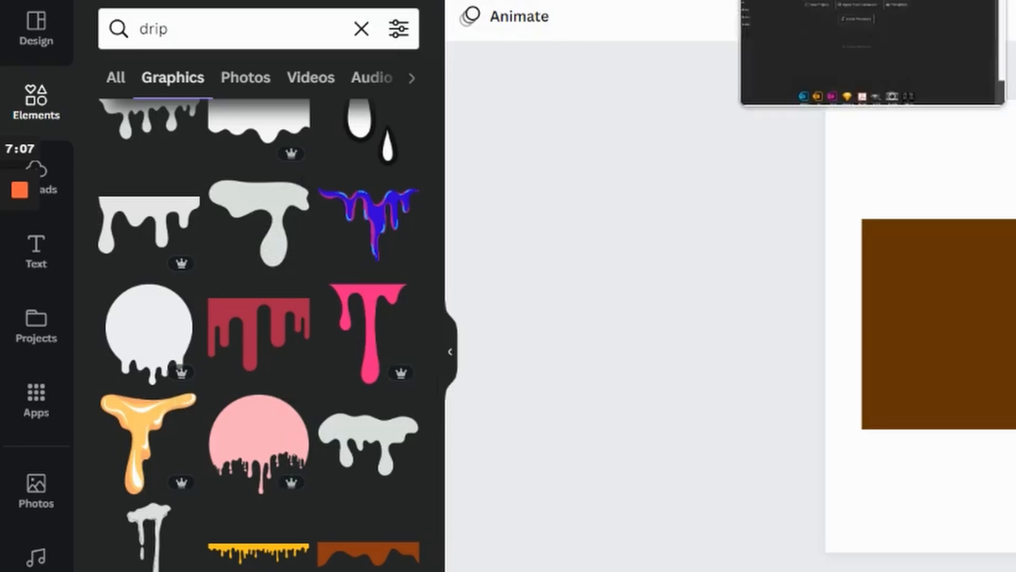
# - Switch to the Pixabay website, search for "drip" among illustrations and browse the results
pyautogui.click(794, 1)
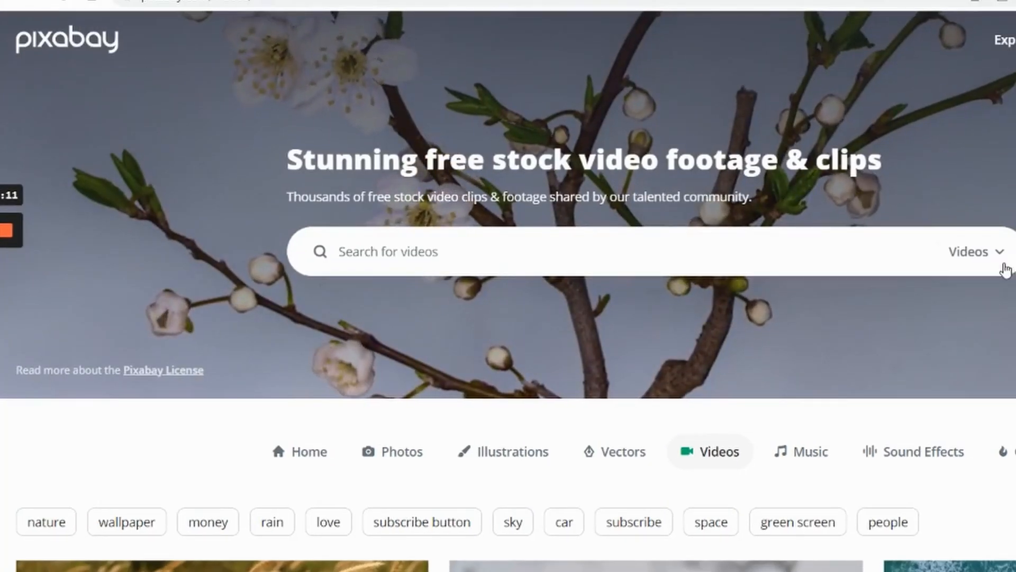
pyautogui.click(1000, 256)
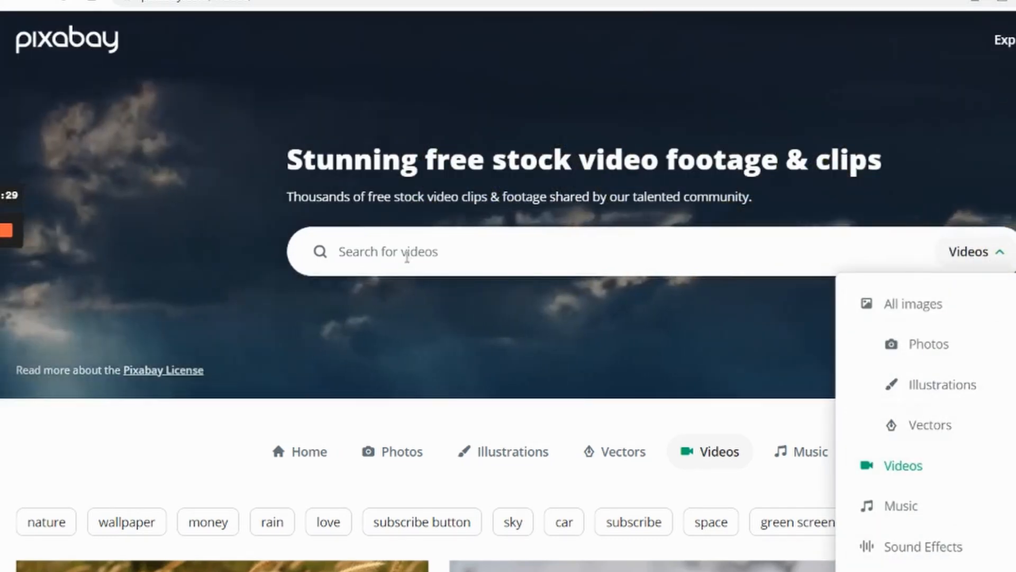
pyautogui.click(413, 252)
pyautogui.click(447, 301)
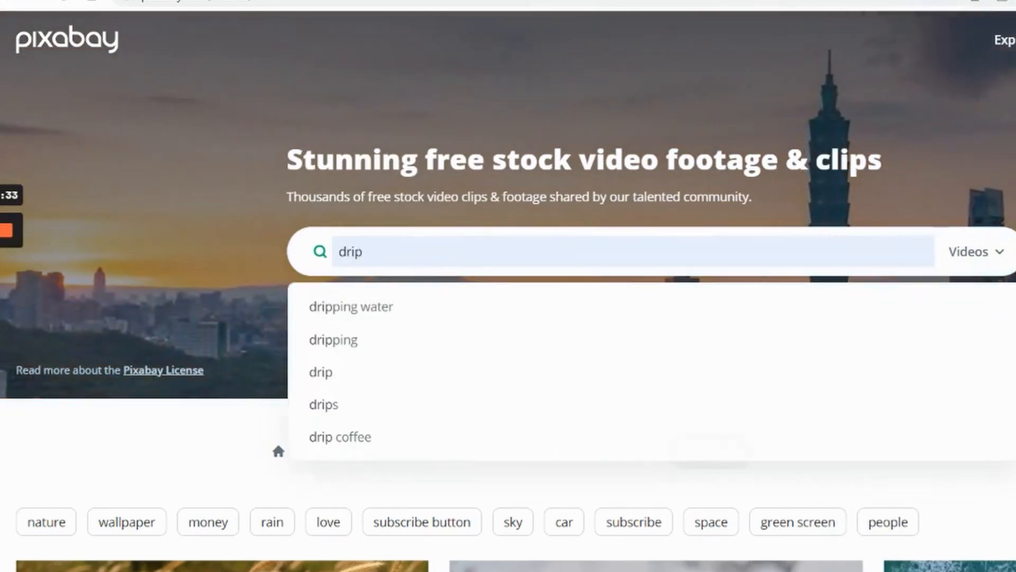
pyautogui.click(999, 254)
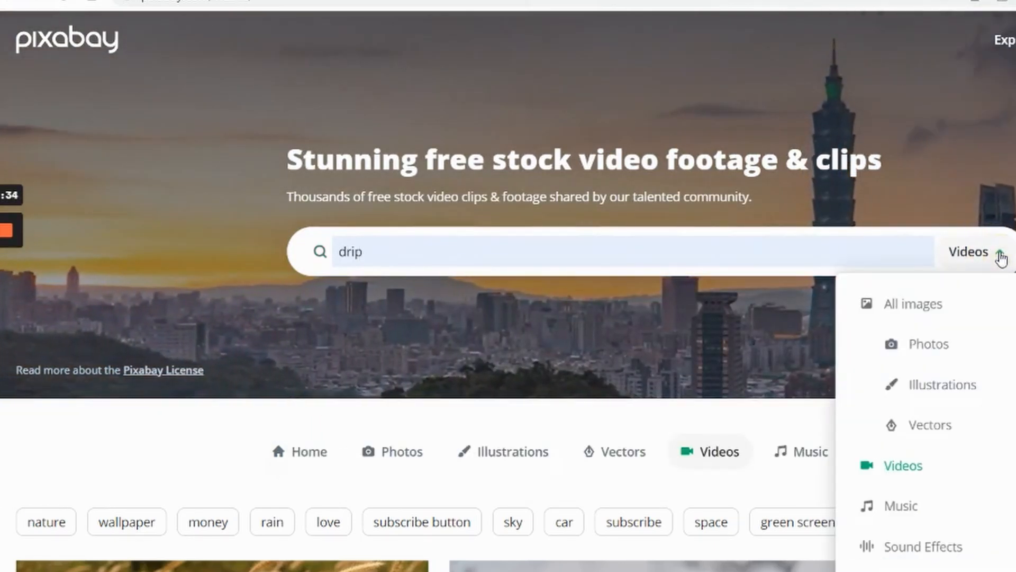
pyautogui.click(945, 398)
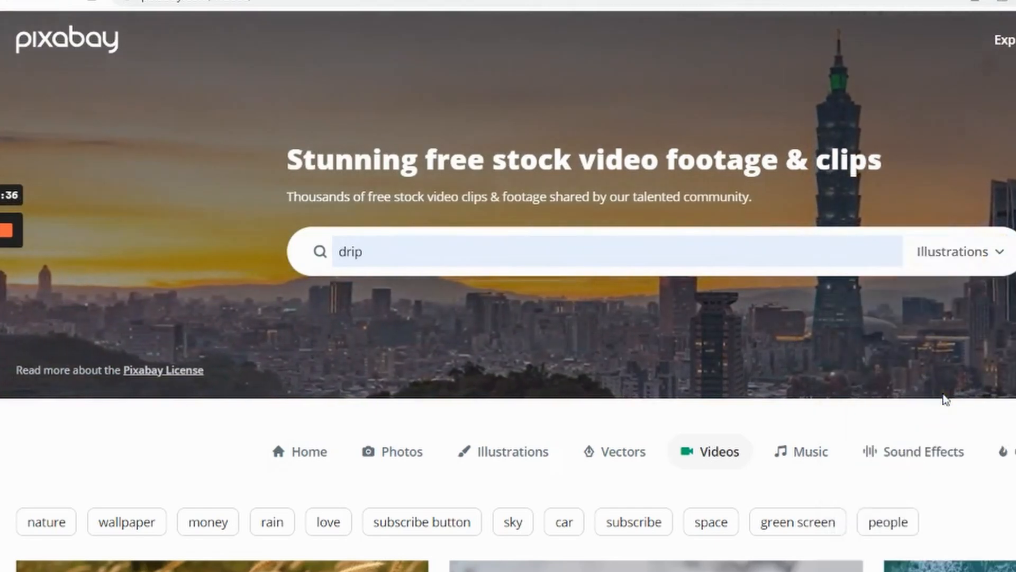
pyautogui.scroll(-6, 879, 330)
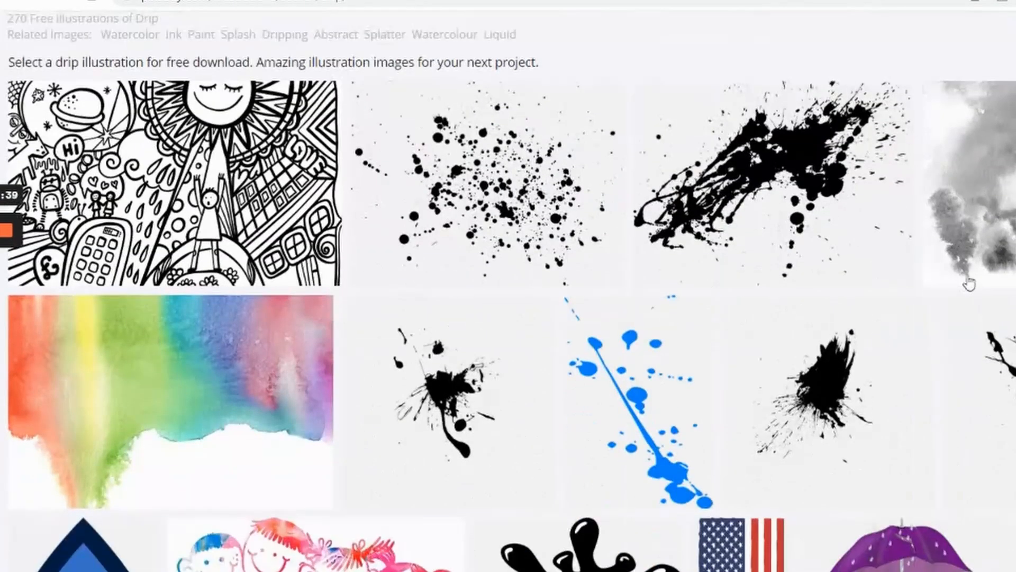
pyautogui.scroll(-3, 517, 454)
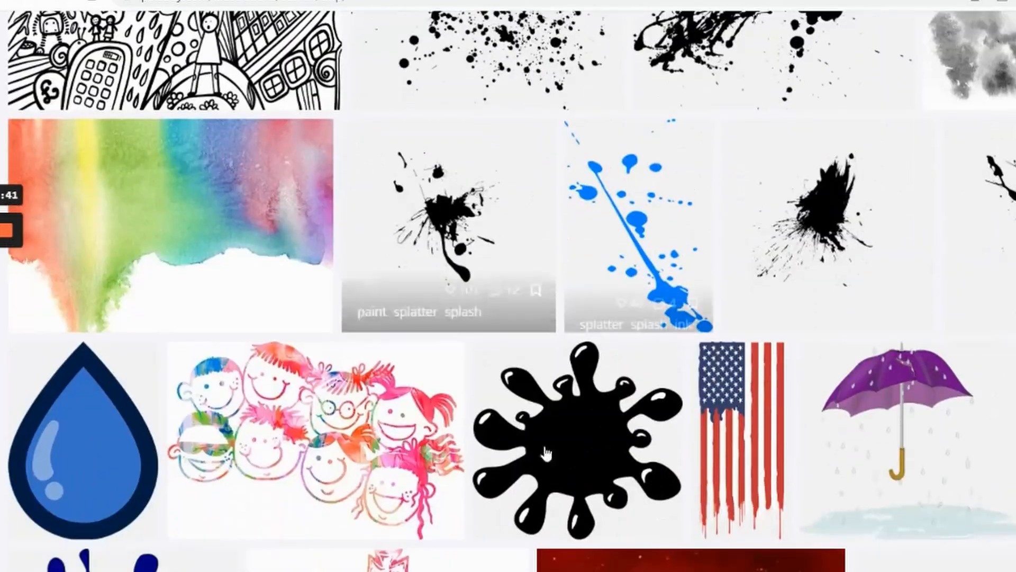
pyautogui.scroll(-6, 872, 361)
pyautogui.scroll(-12, 390, 415)
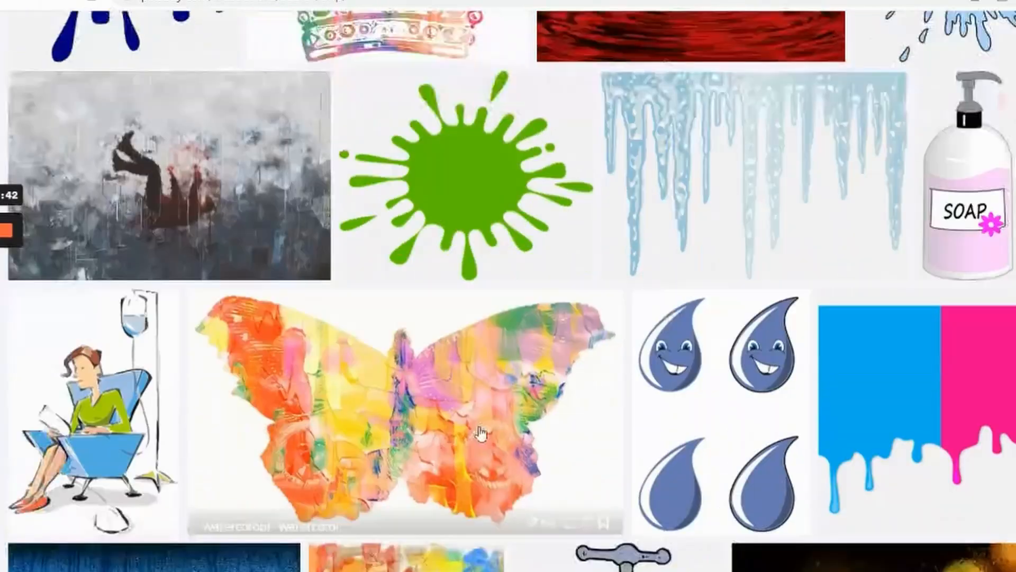
pyautogui.scroll(20, 602, 456)
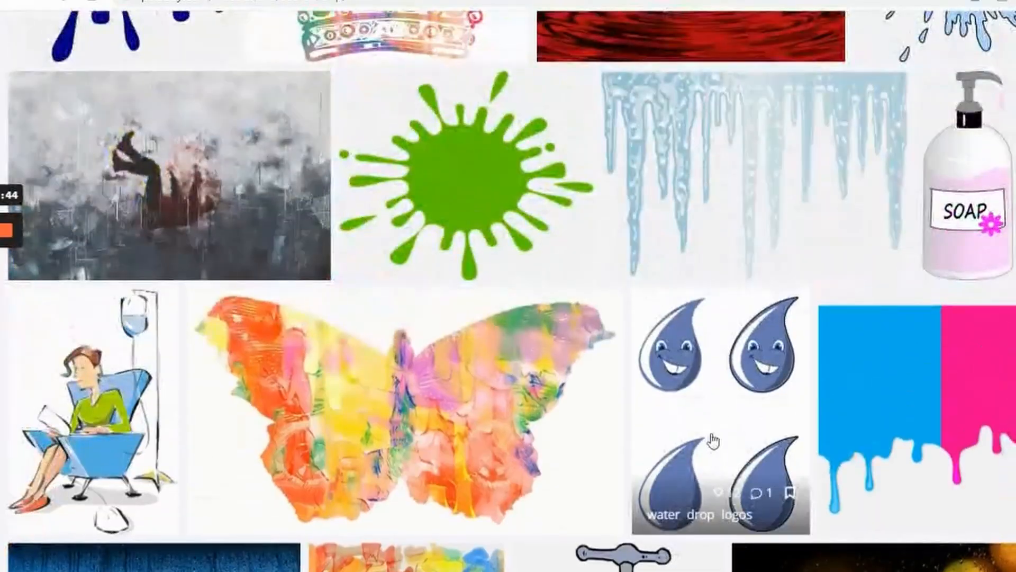
pyautogui.scroll(3, 878, 317)
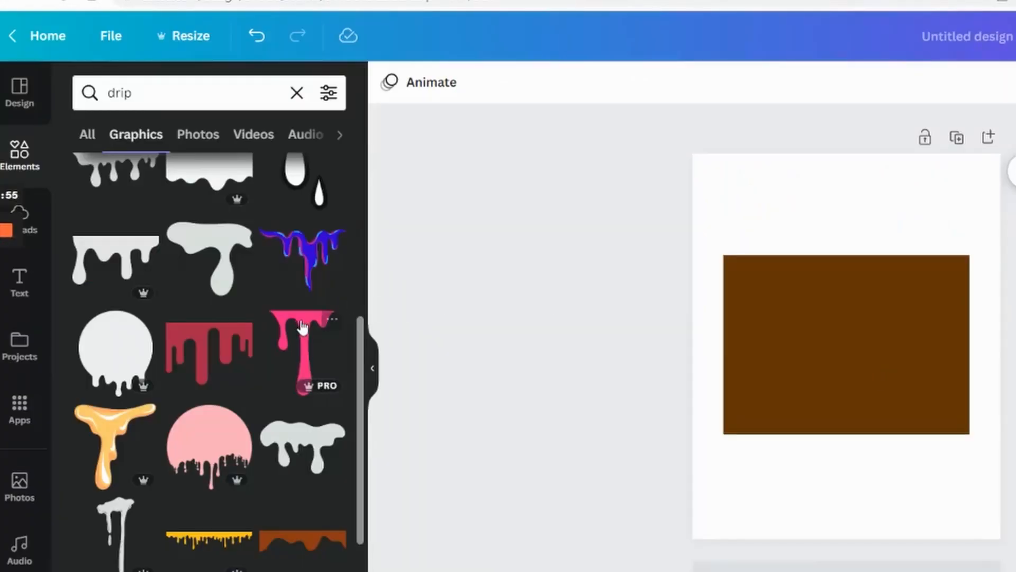
# - Place the Paint Drips graphic on the brown rectangle in the Canva design and open the graphic's information
pyautogui.scroll(7, 210, 378)
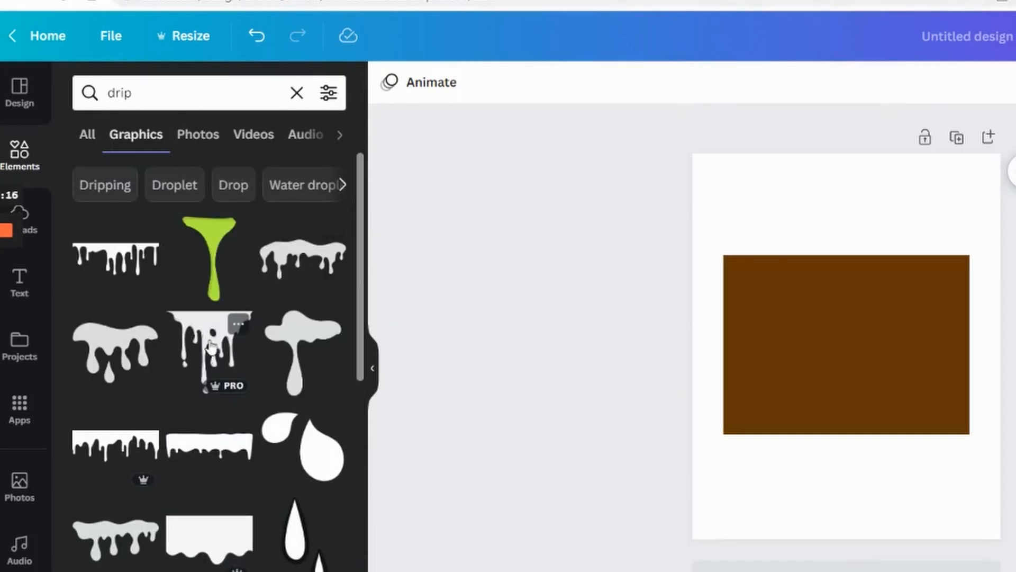
pyautogui.click(213, 340)
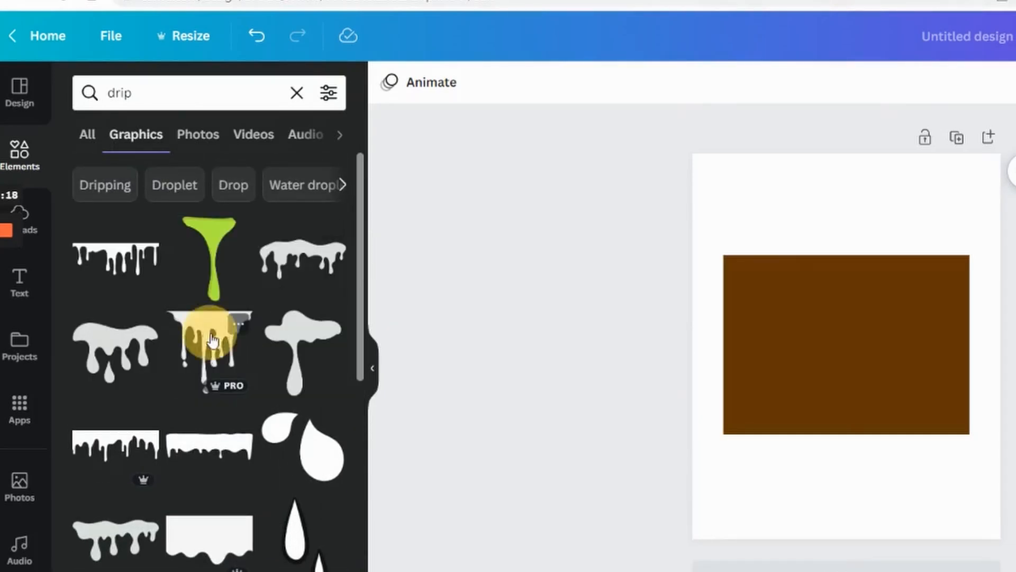
pyautogui.moveTo(782, 288); pyautogui.dragTo(750, 273)
pyautogui.click(510, 251)
pyautogui.click(245, 444)
pyautogui.click(222, 92)
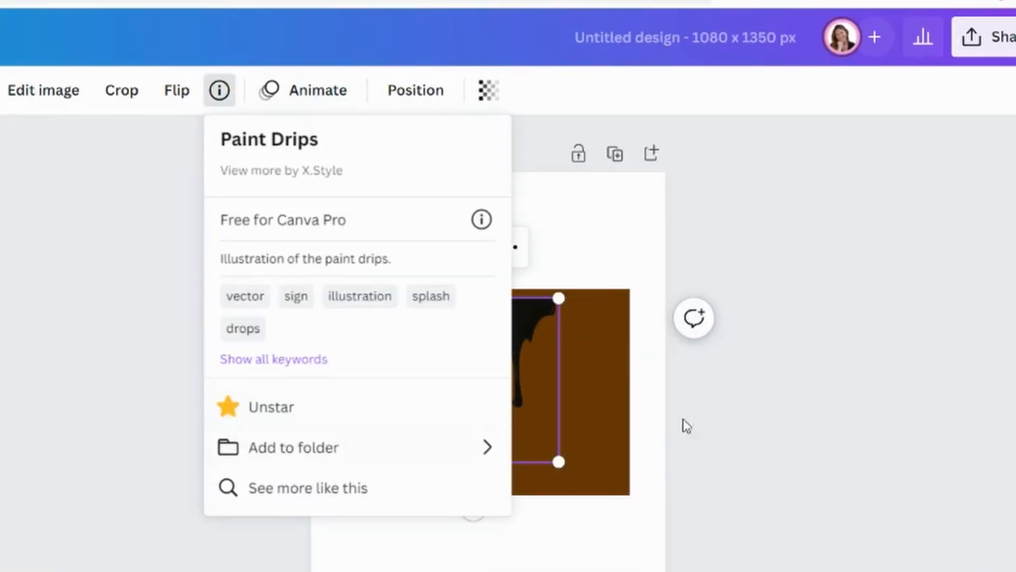
# - Enlarge the Paint Drips graphic so it nearly fills the brown rectangle's height
pyautogui.click(537, 417)
pyautogui.moveTo(559, 462); pyautogui.dragTo(586, 481)
pyautogui.moveTo(933, 423); pyautogui.dragTo(934, 429)
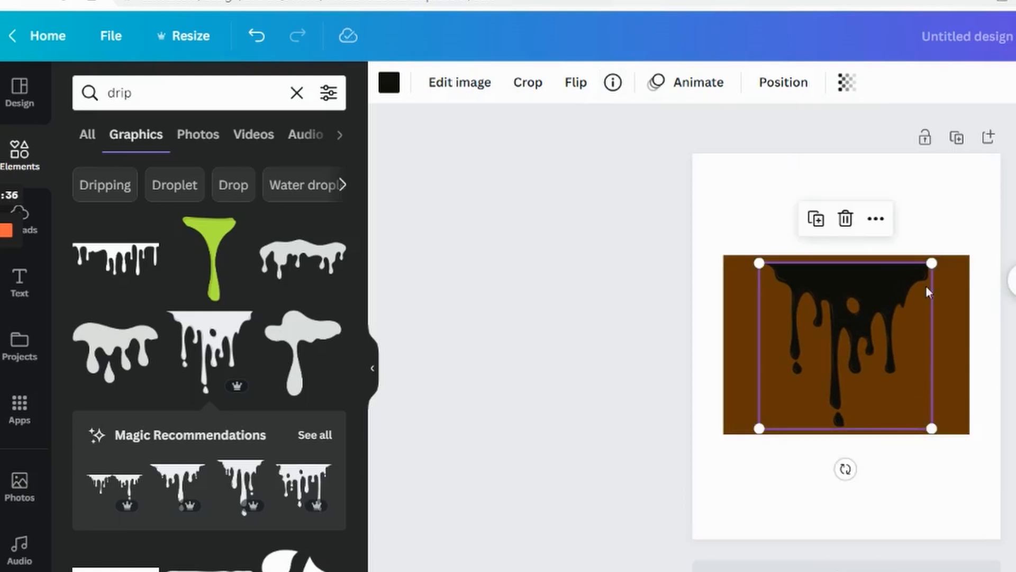
# - Enlarge the brown rectangle behind the drips so it extends beyond the graphic, and open its colour options
pyautogui.click(974, 335)
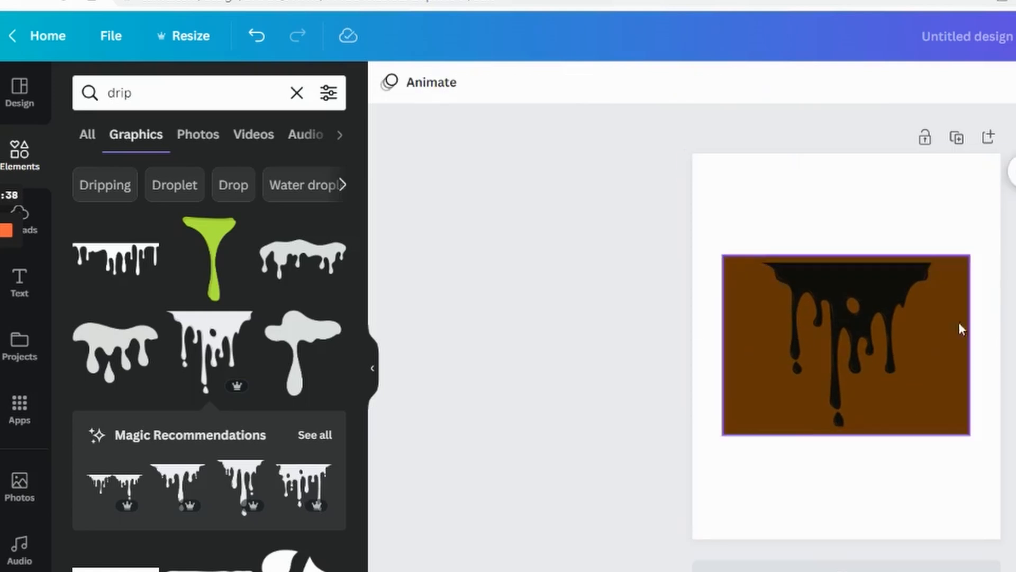
pyautogui.click(942, 355)
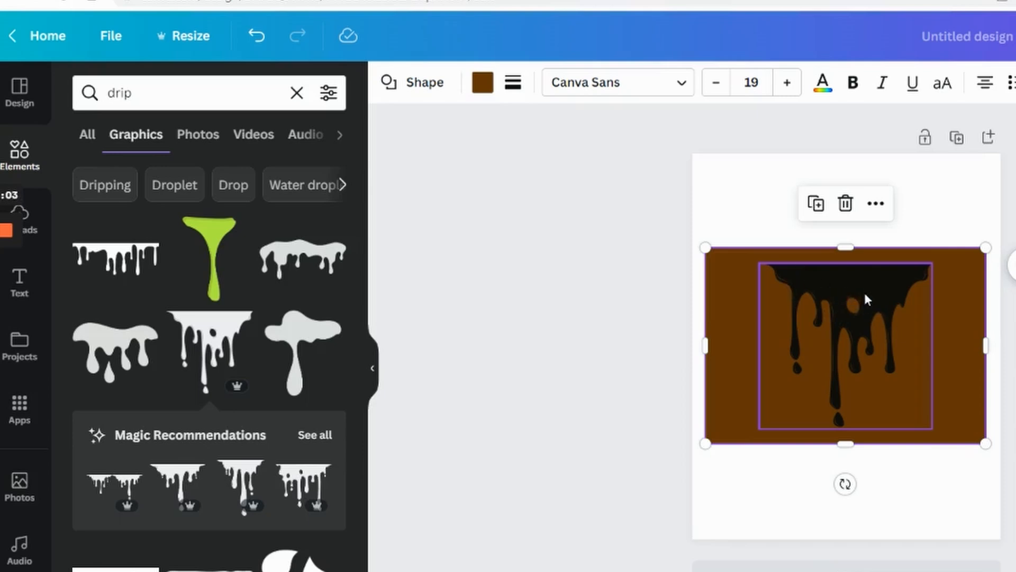
pyautogui.click(481, 85)
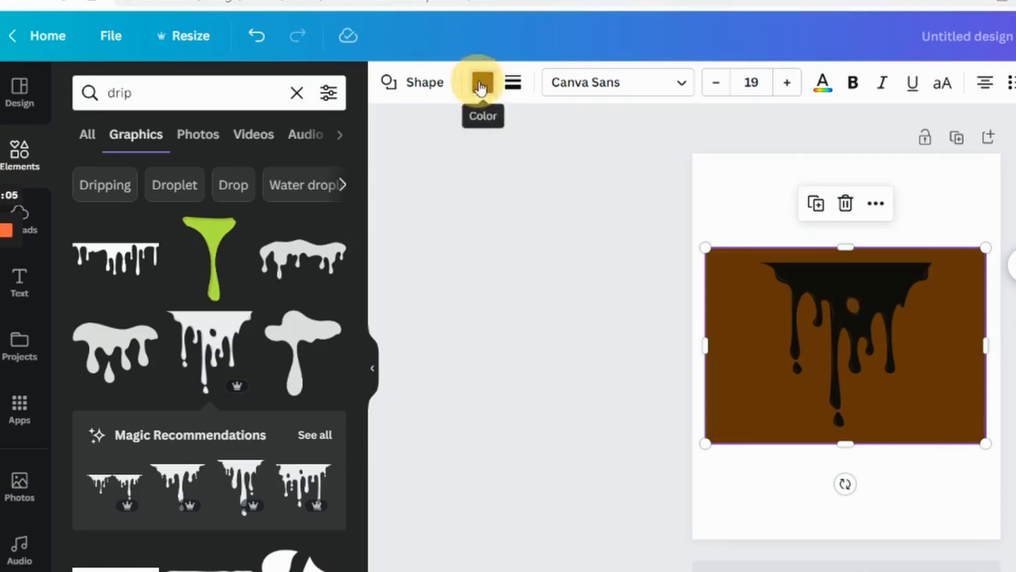
pyautogui.click(524, 390)
# - Recolour the Paint Drips graphic white using the document colours
pyautogui.click(898, 331)
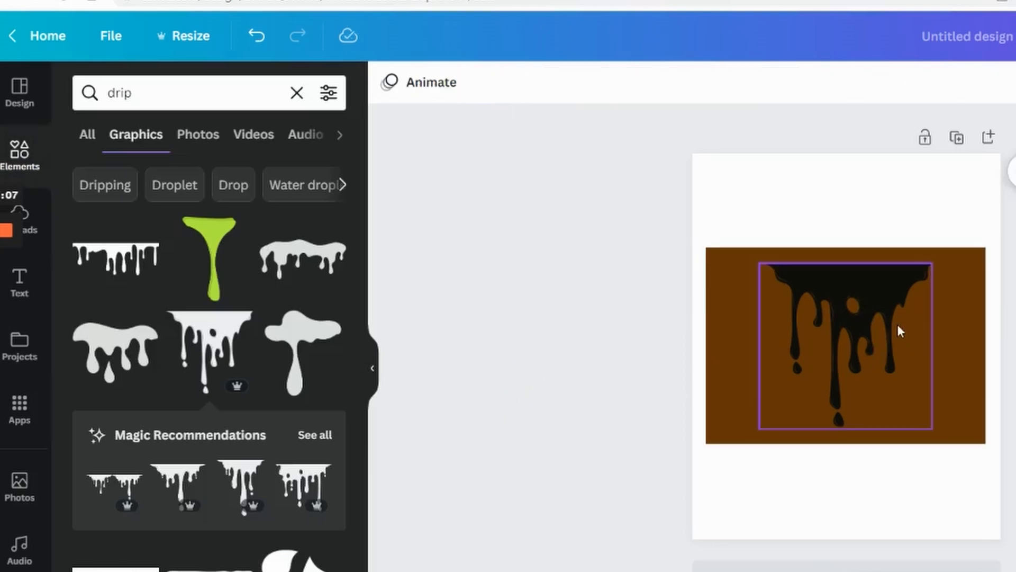
pyautogui.click(386, 83)
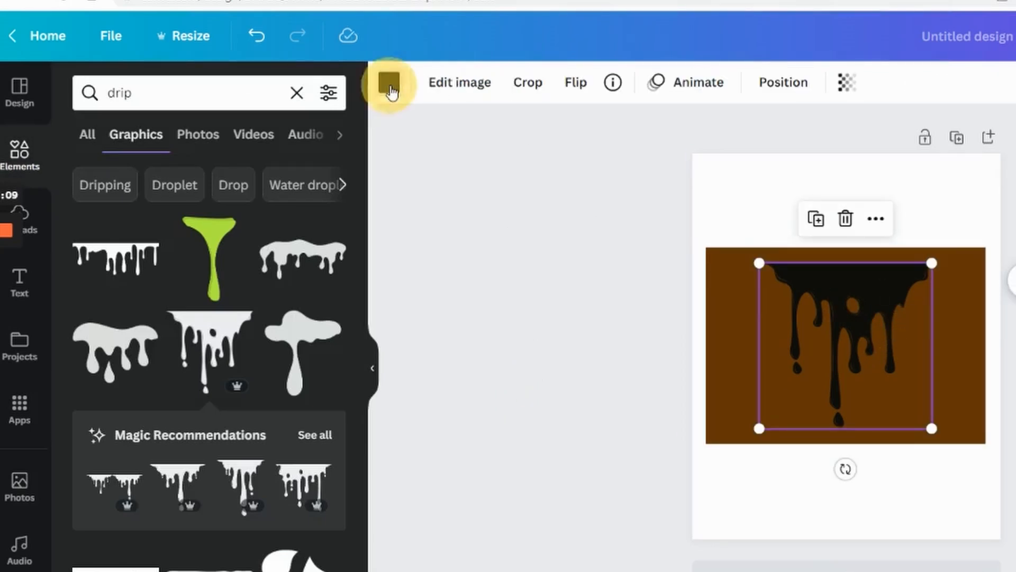
pyautogui.click(269, 196)
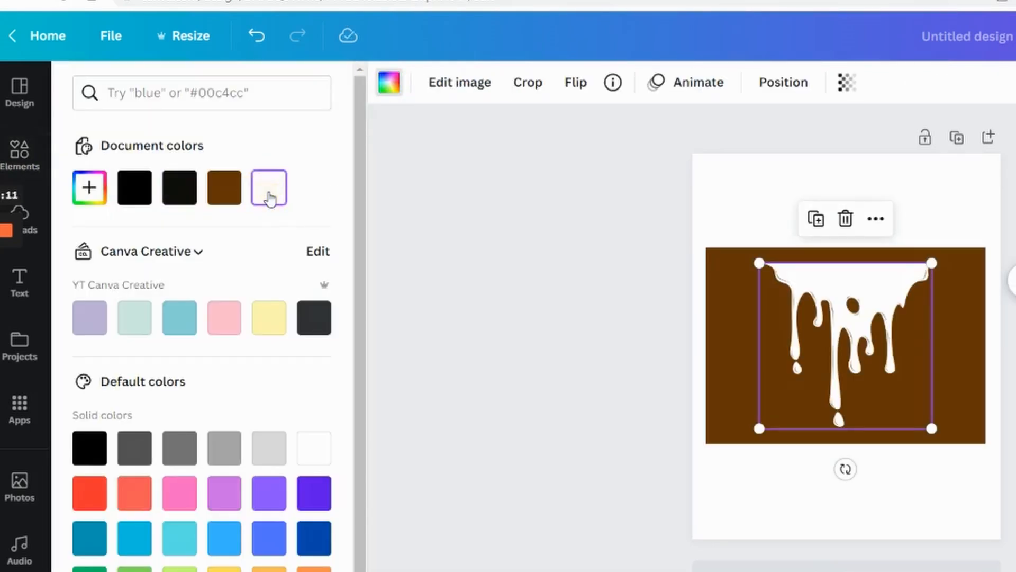
pyautogui.click(589, 340)
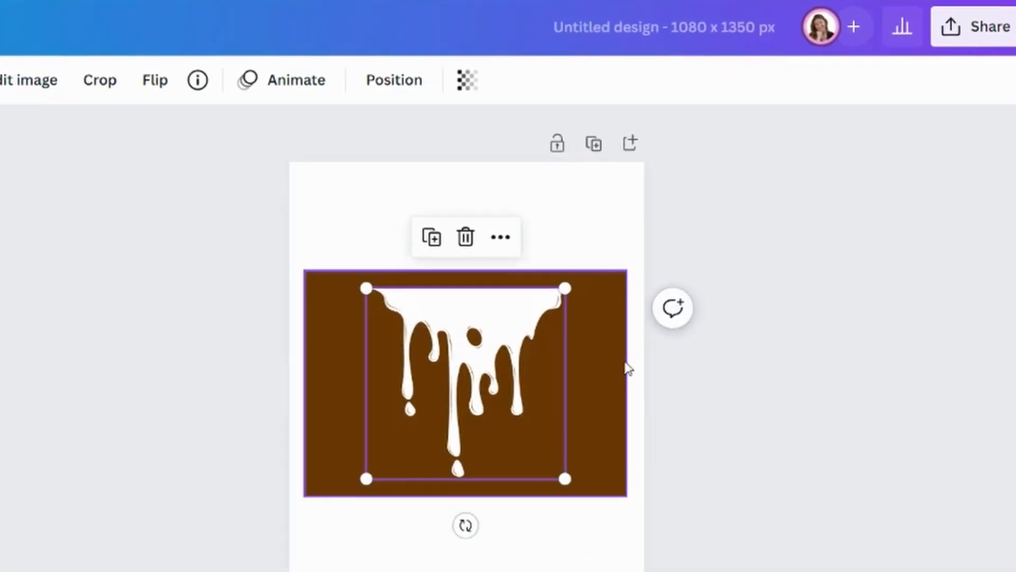
# - Download the design as a PNG, and upload the resulting Untitled design (4) file to the uploaded images
pyautogui.click(936, 29)
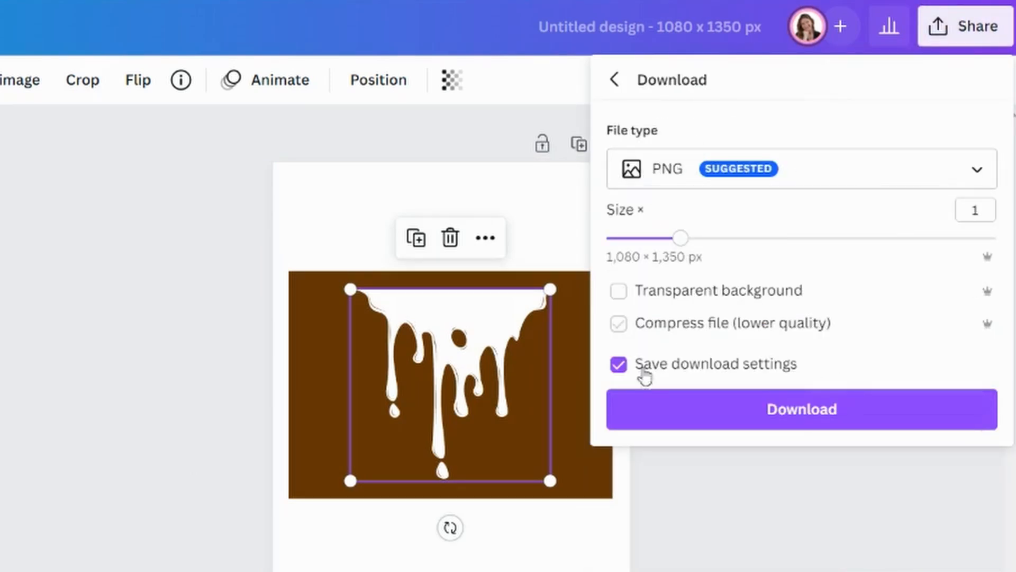
pyautogui.click(815, 417)
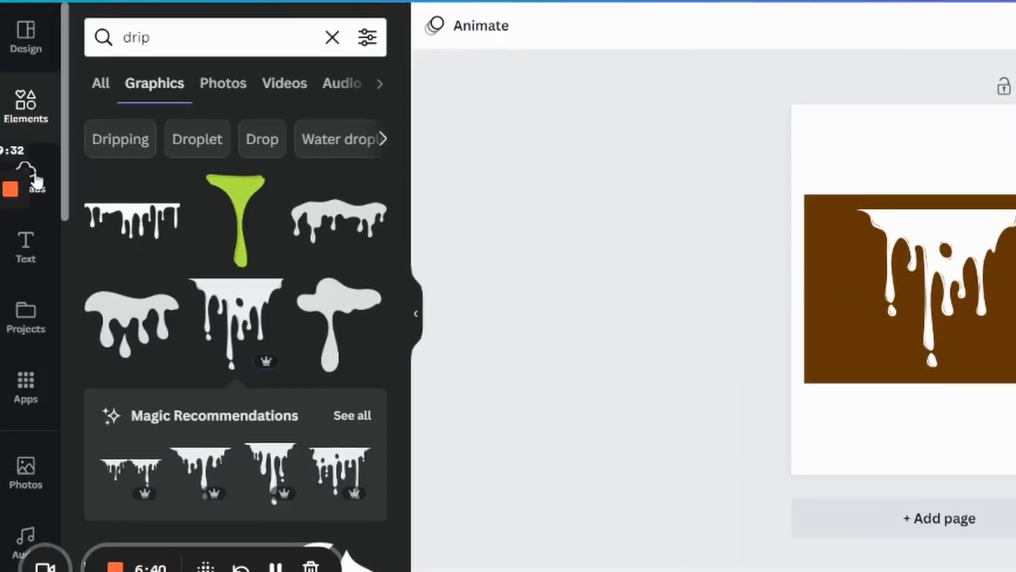
pyautogui.click(35, 176)
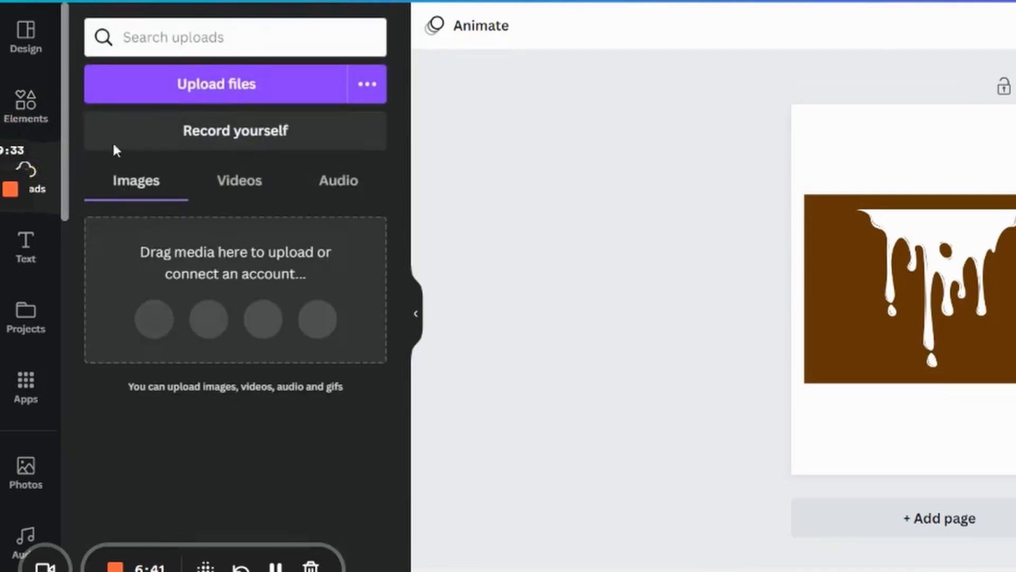
pyautogui.click(213, 86)
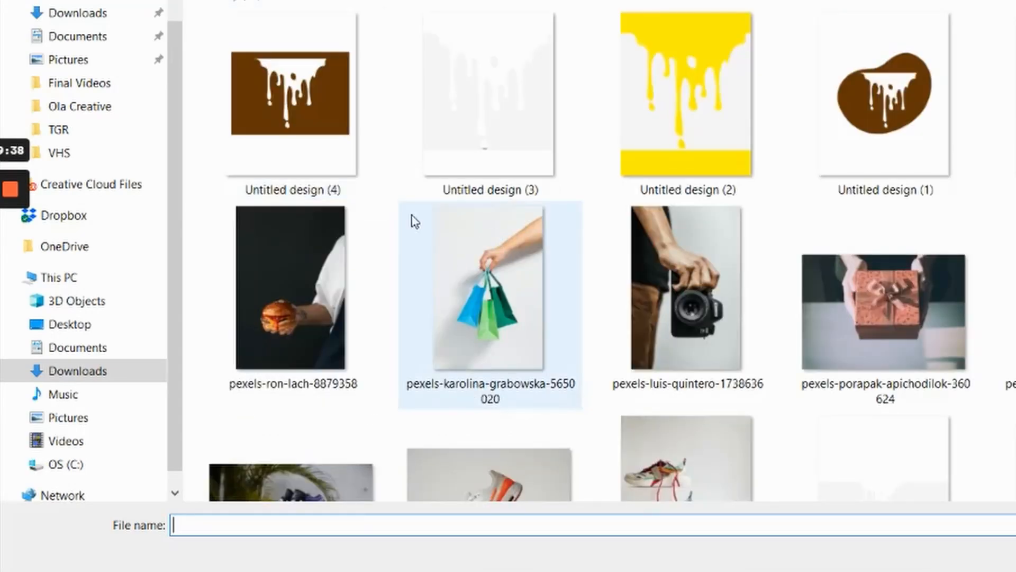
pyautogui.doubleClick(311, 101)
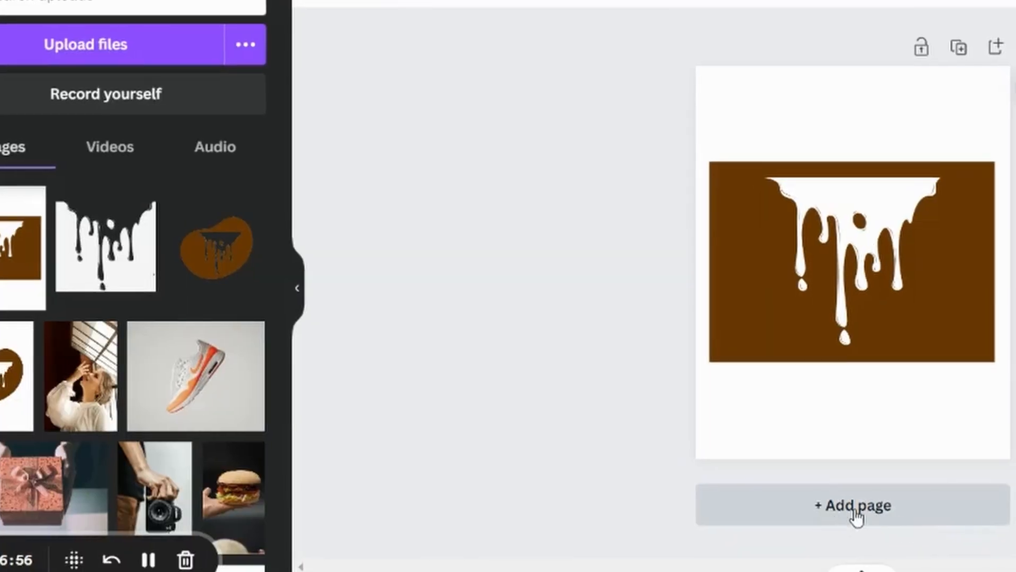
# - Replace the original page with a new blank one and place the uploaded drip image on it
pyautogui.click(861, 507)
pyautogui.scroll(5, 853, 265)
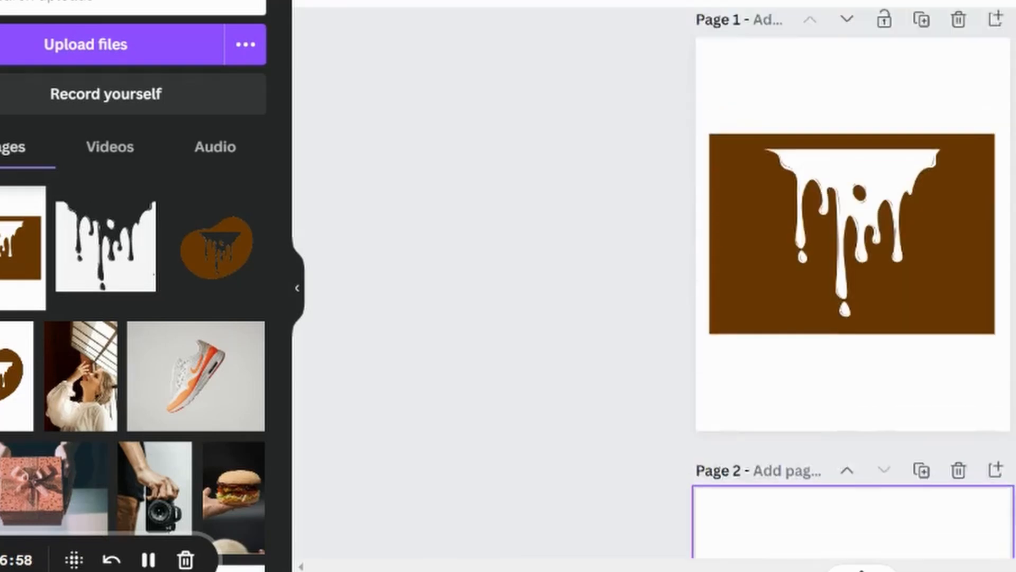
pyautogui.click(964, 49)
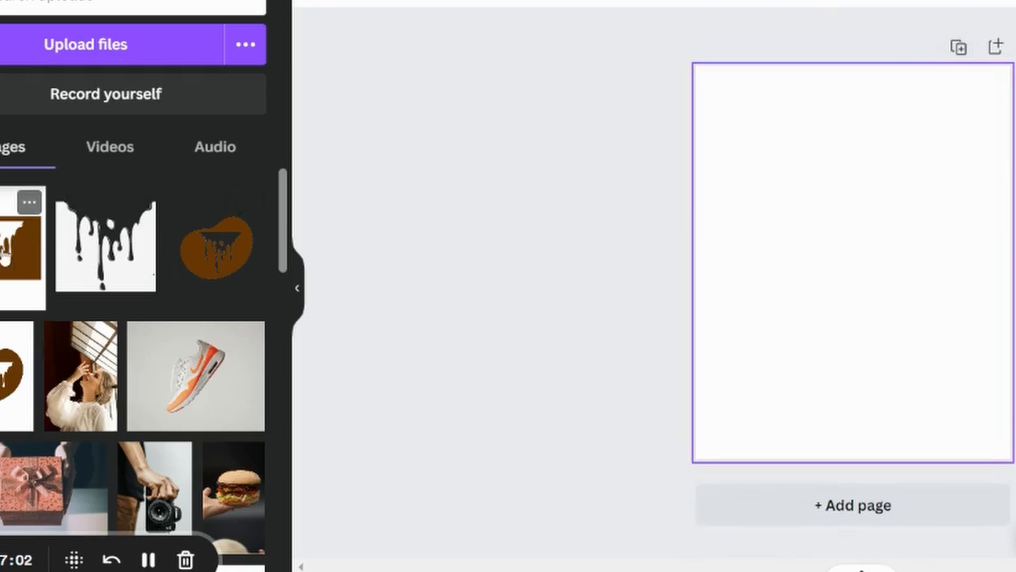
pyautogui.click(21, 249)
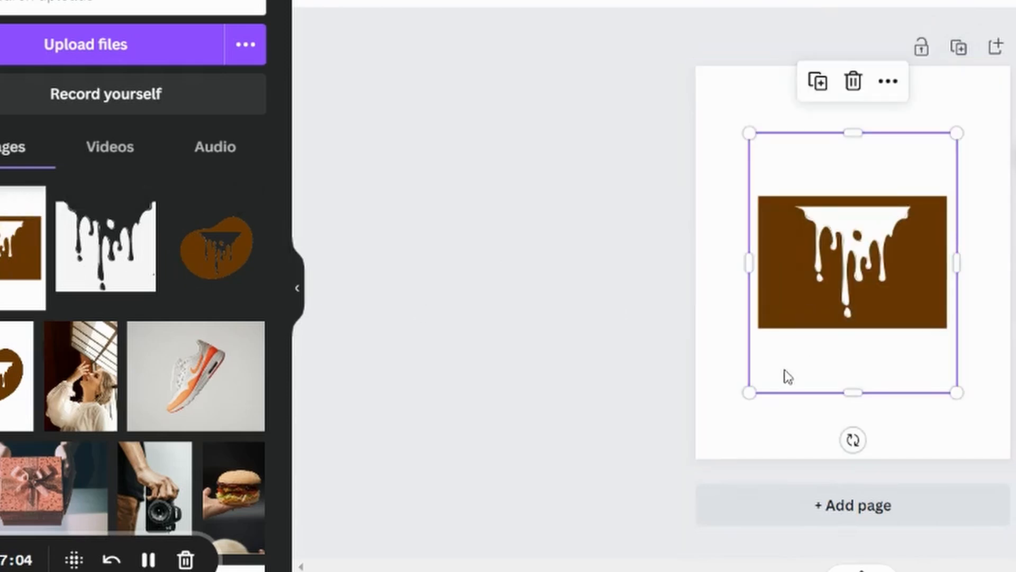
# - Enlarge the uploaded drip image so it nearly fills the page
pyautogui.moveTo(749, 393); pyautogui.dragTo(703, 451)
pyautogui.moveTo(957, 133); pyautogui.dragTo(1006, 74)
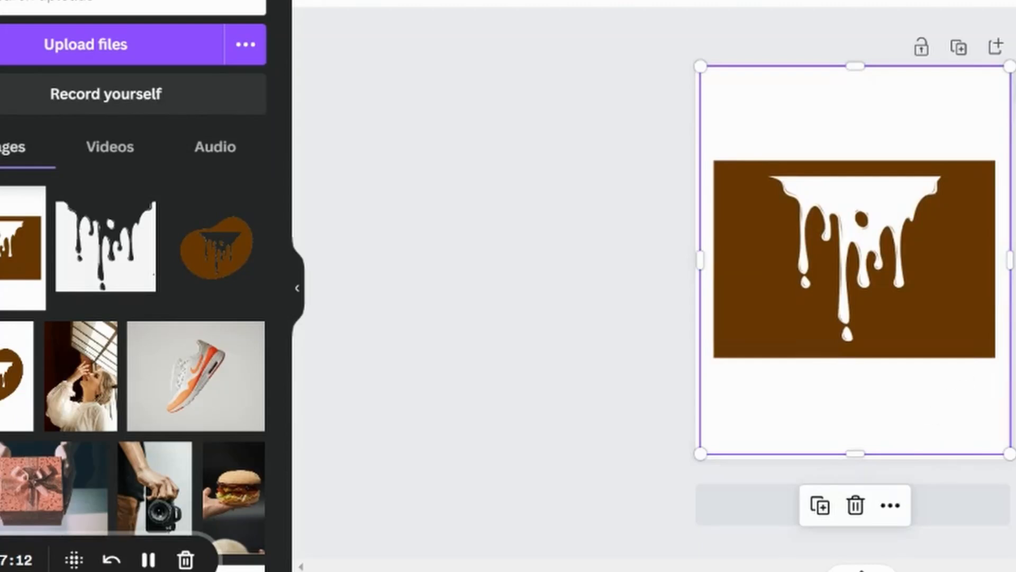
pyautogui.press('Escape')
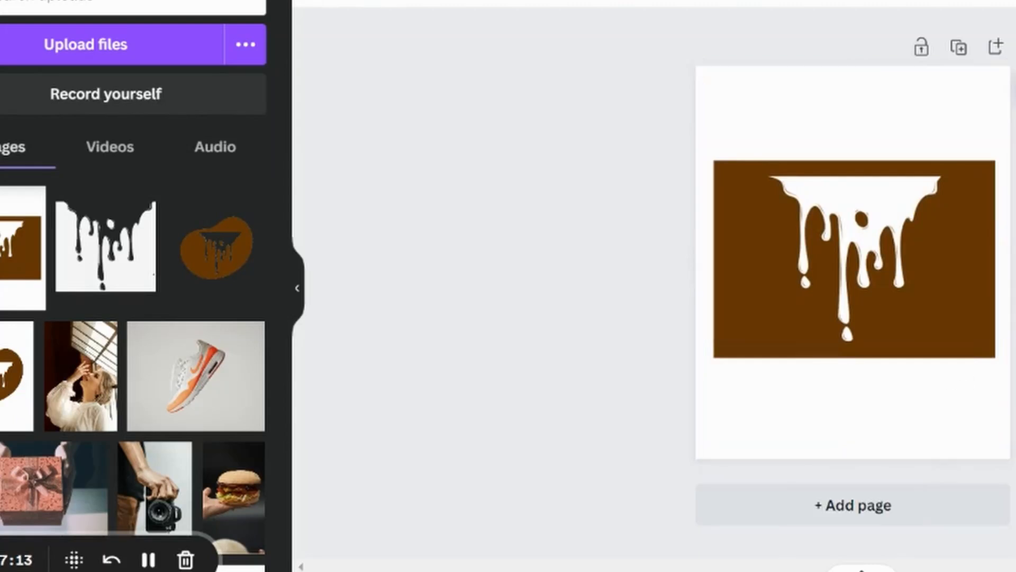
# - Crop the white margins above and below the brown rectangle off the uploaded drip image
pyautogui.click(868, 79)
pyautogui.moveTo(855, 67); pyautogui.dragTo(857, 147)
pyautogui.moveTo(856, 456); pyautogui.dragTo(852, 369)
pyautogui.click(925, 84)
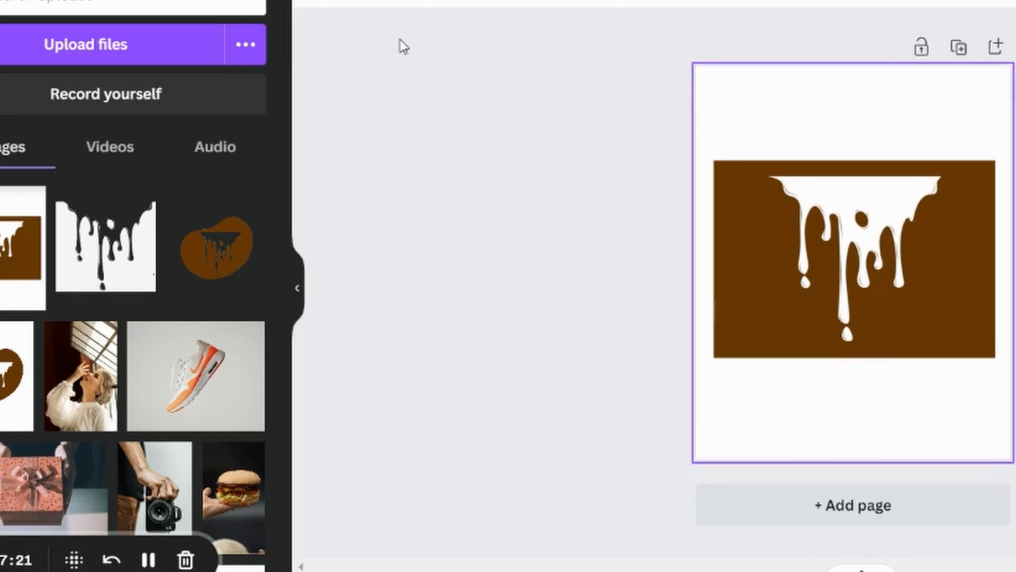
# - Change the page background behind the drip image to yellow
pyautogui.click(315, 5)
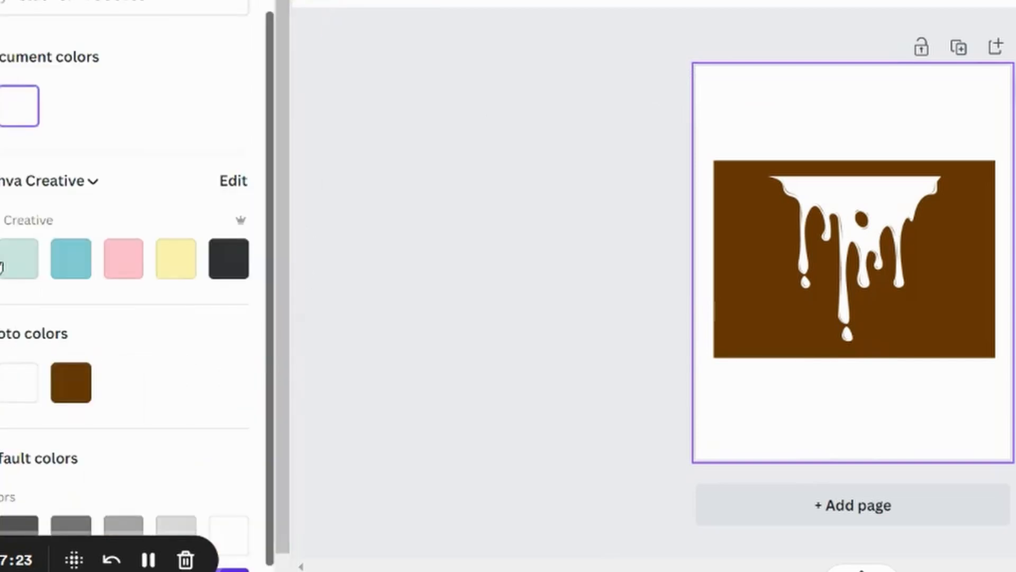
pyautogui.click(19, 105)
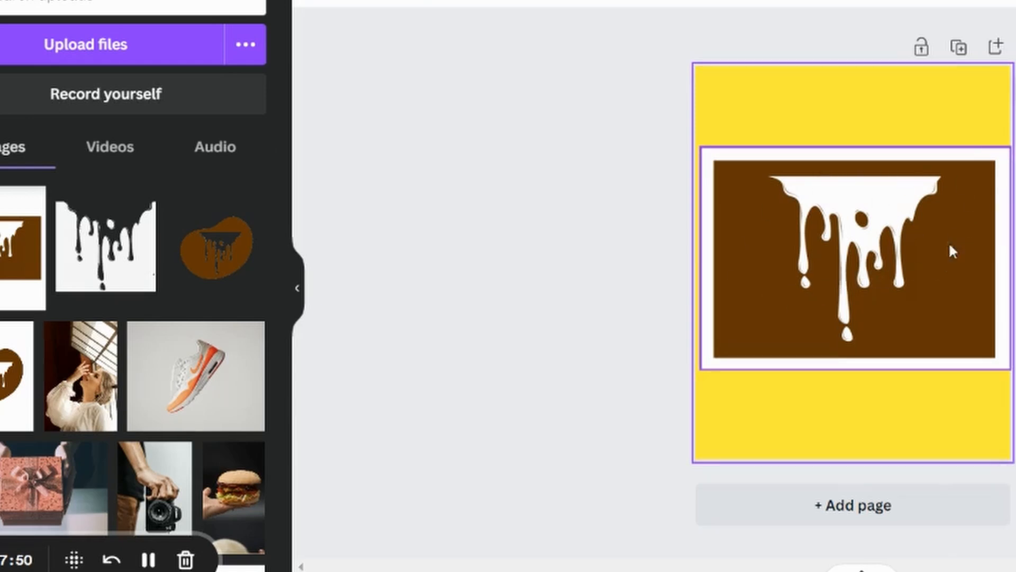
pyautogui.click(942, 260)
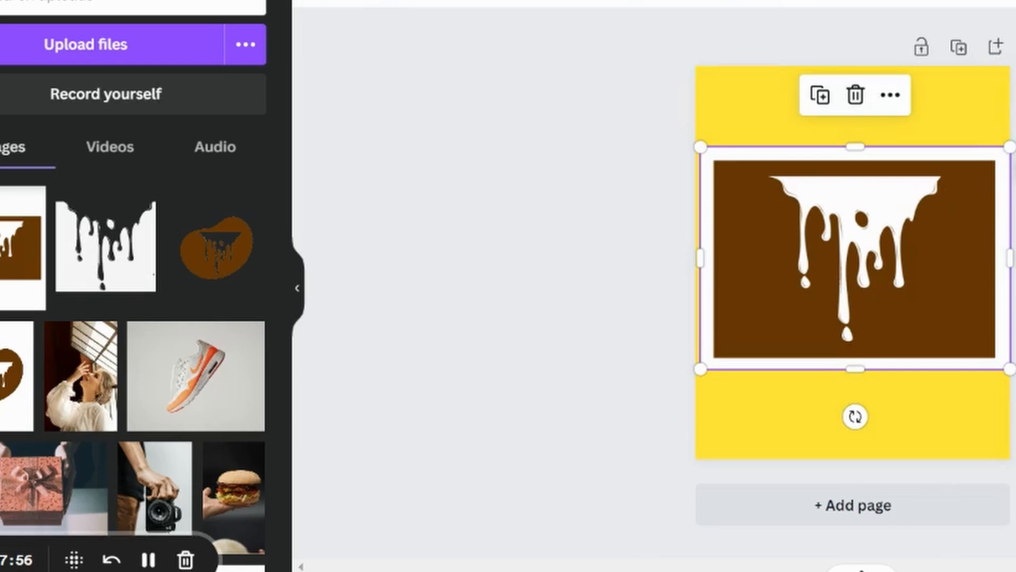
pyautogui.press('Escape')
# - Apply the Background Remover to the drip image
pyautogui.click(990, 174)
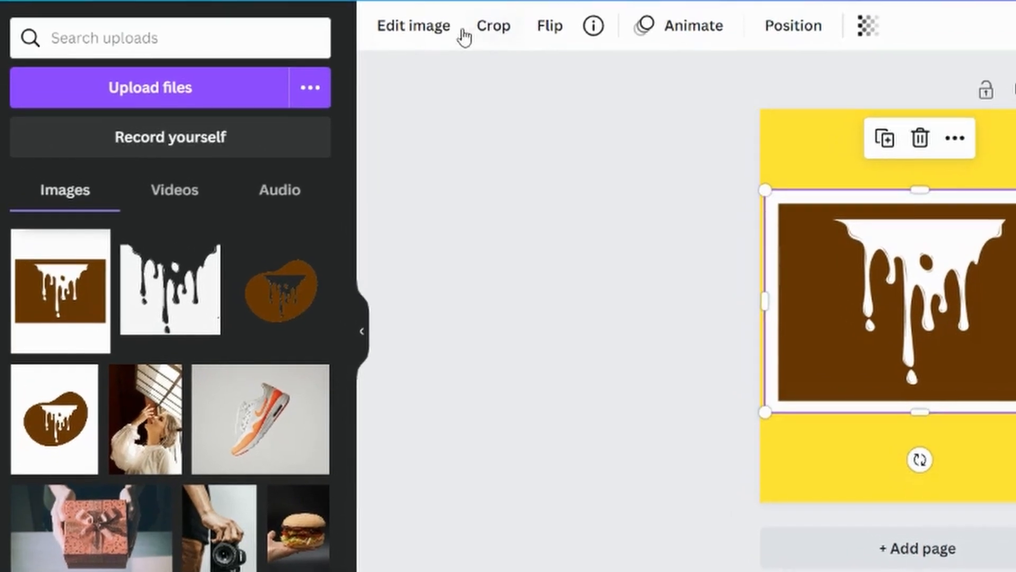
pyautogui.click(415, 38)
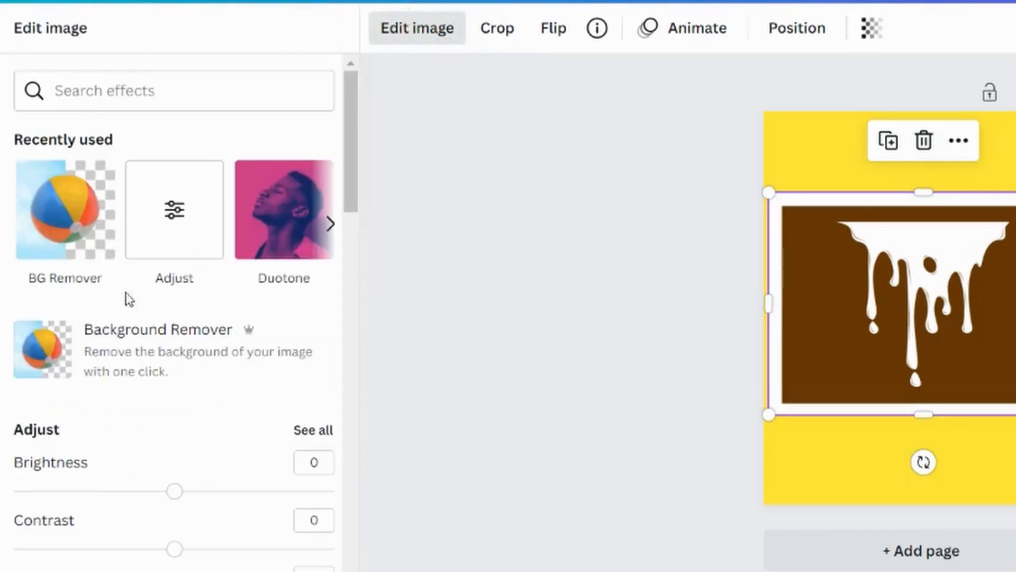
pyautogui.click(69, 217)
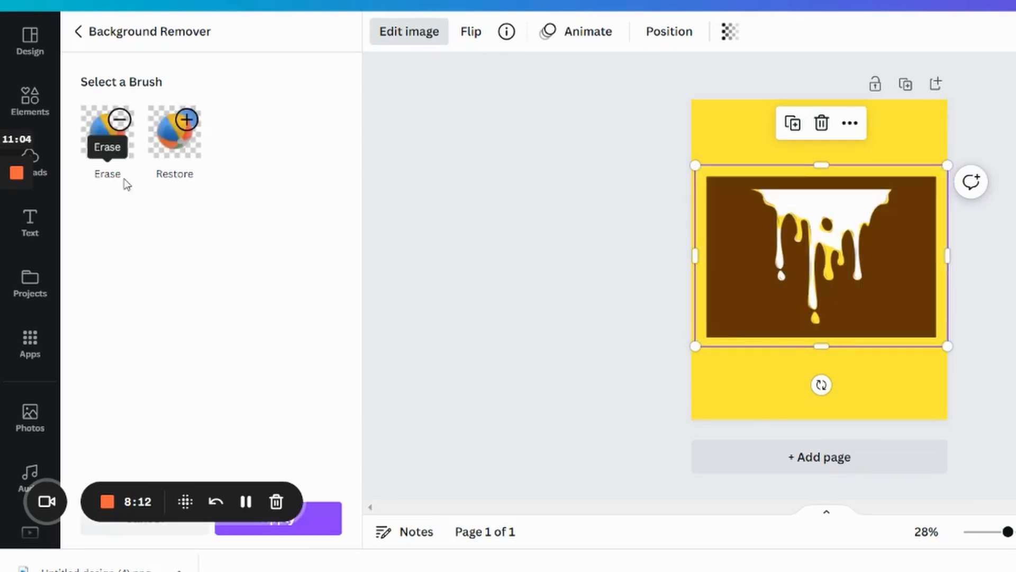
# - Try to erase the leftover white in the upper part of the drips with the Background Remover's Erase brush at size 25
pyautogui.moveTo(948, 165)
pyautogui.mouseDown()
pyautogui.moveTo(954, 154)
pyautogui.moveTo(944, 163)
pyautogui.mouseUp()
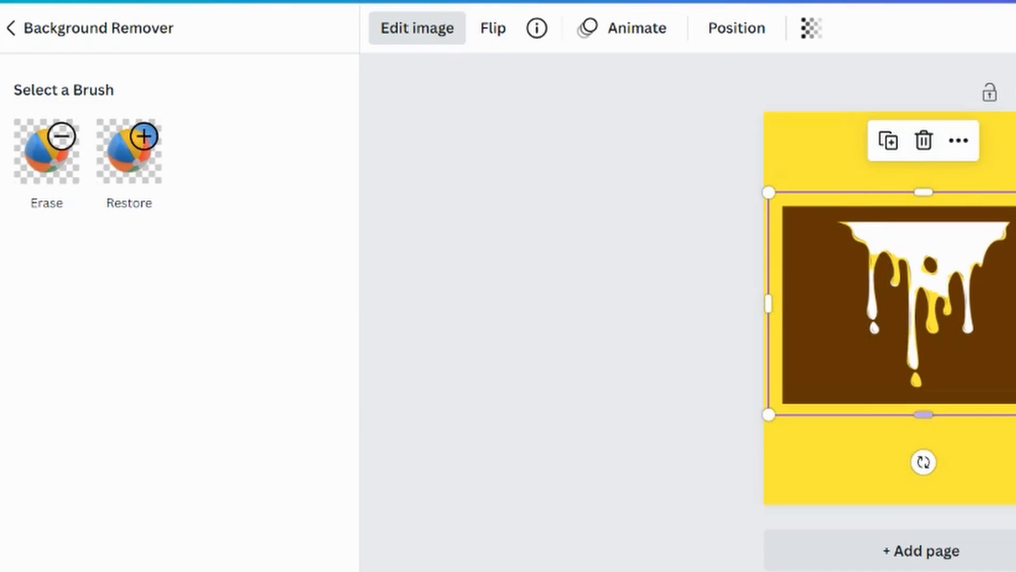
pyautogui.scroll(5, 923, 303)
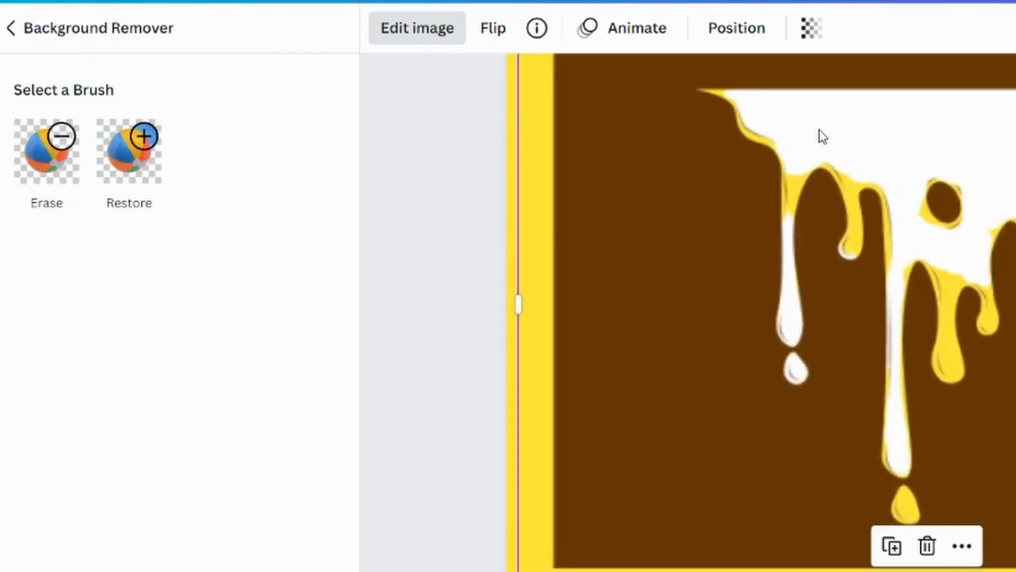
pyautogui.scroll(-5, 958, 231)
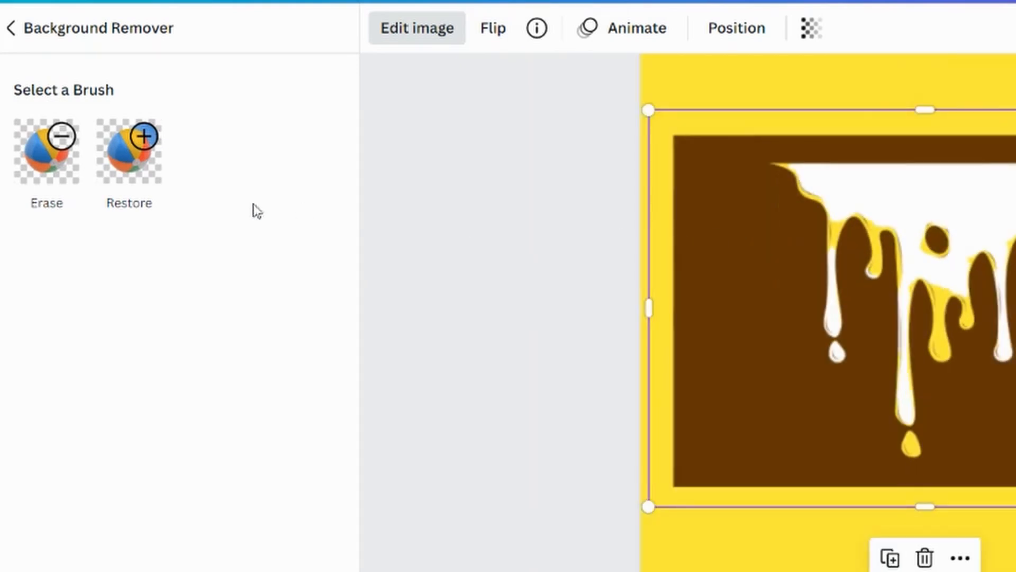
pyautogui.click(50, 164)
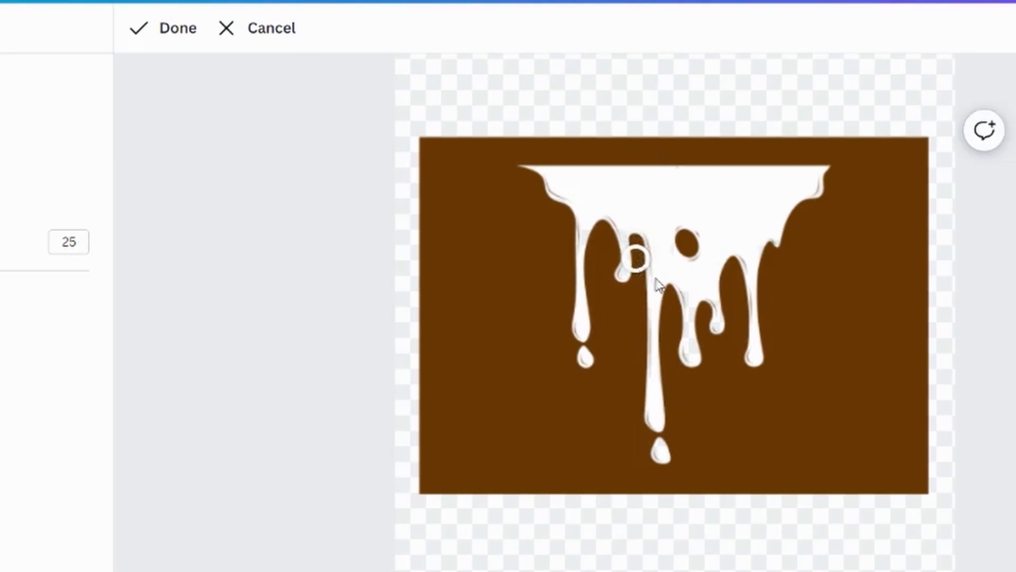
pyautogui.scroll(3, 675, 303)
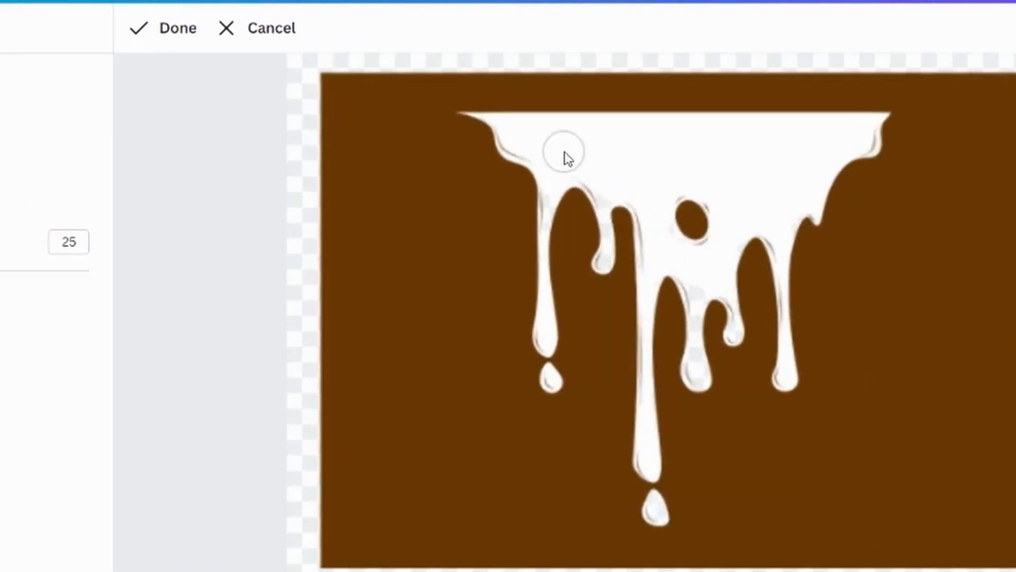
pyautogui.moveTo(567, 156)
pyautogui.mouseDown()
pyautogui.moveTo(679, 154)
pyautogui.moveTo(743, 143)
pyautogui.moveTo(789, 153)
pyautogui.moveTo(726, 153)
pyautogui.mouseUp()
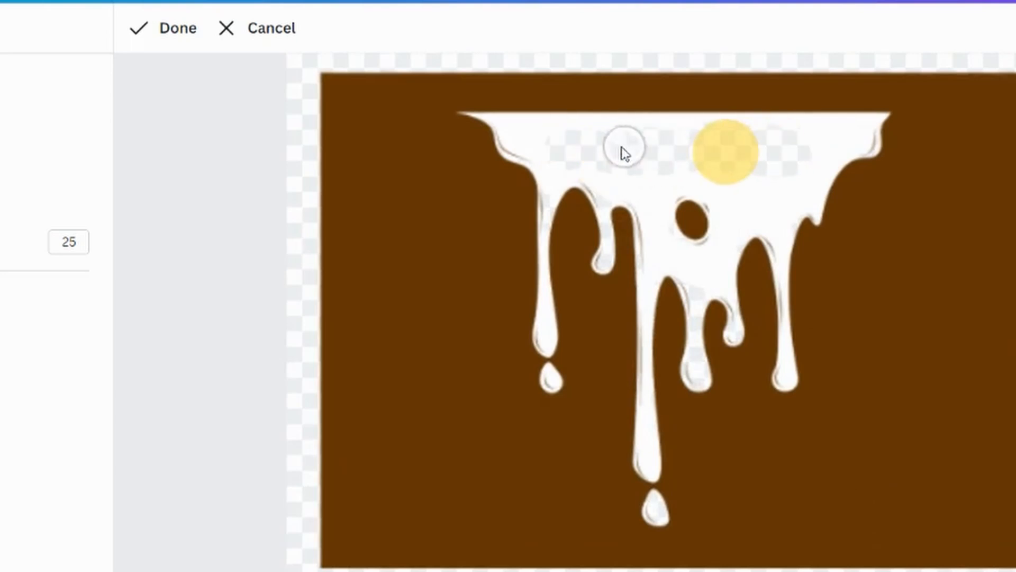
# - Reduce the Erase brush size to 9, try to erase the remaining white near the drips' edges, and cancel the brush edits
pyautogui.moveTo(4, 271); pyautogui.dragTo(0, 270)
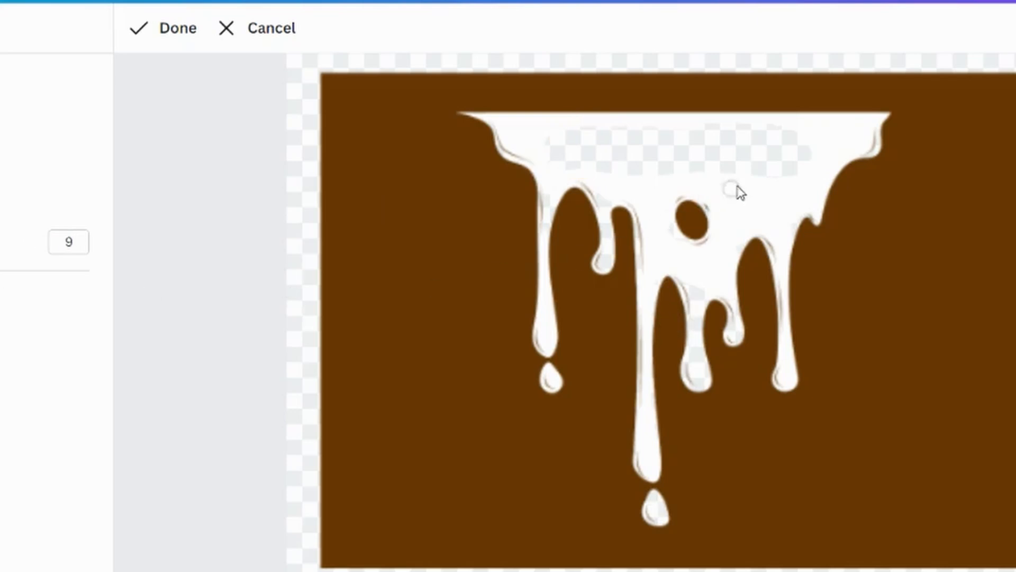
pyautogui.moveTo(762, 183)
pyautogui.mouseDown()
pyautogui.moveTo(778, 227)
pyautogui.moveTo(834, 143)
pyautogui.moveTo(529, 142)
pyautogui.mouseUp()
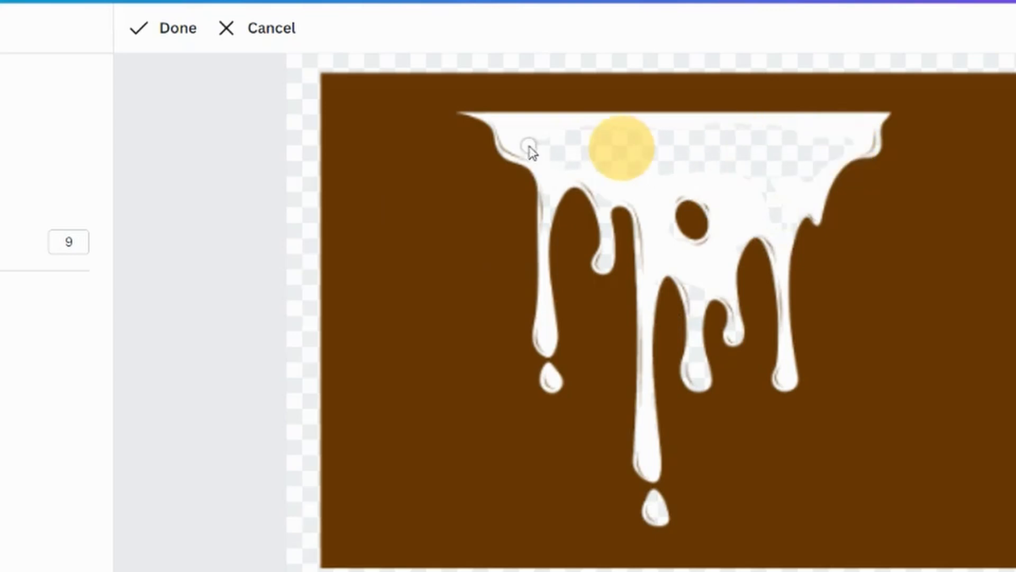
pyautogui.click(531, 146)
pyautogui.click(692, 184)
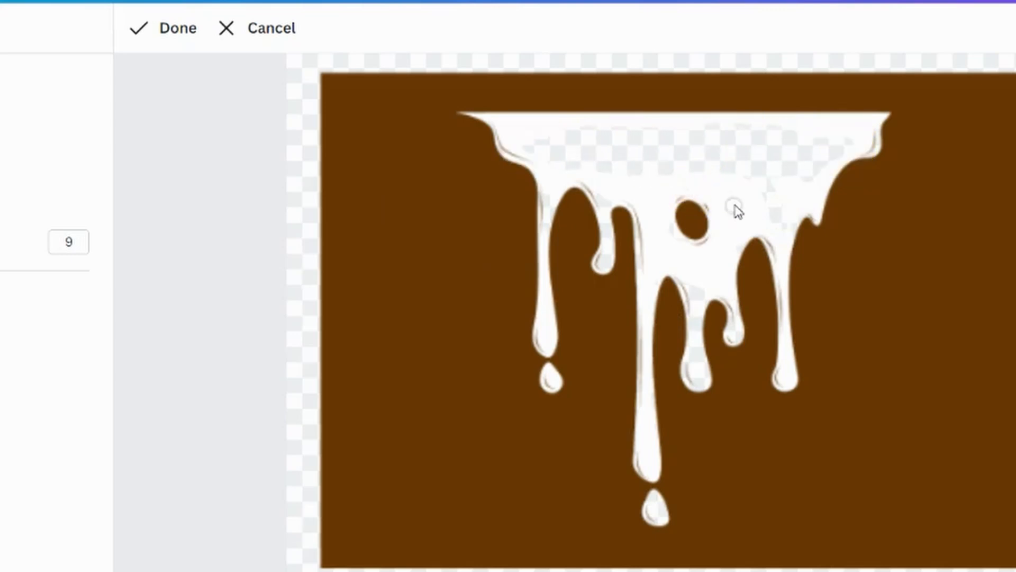
pyautogui.scroll(2, 988, 324)
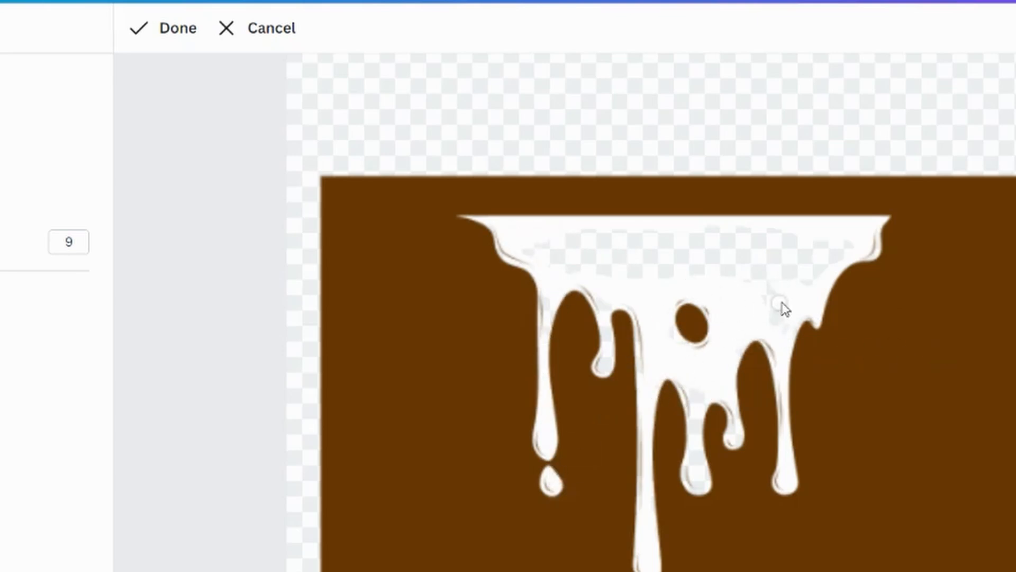
pyautogui.scroll(-1, 841, 321)
pyautogui.scroll(-5, 840, 322)
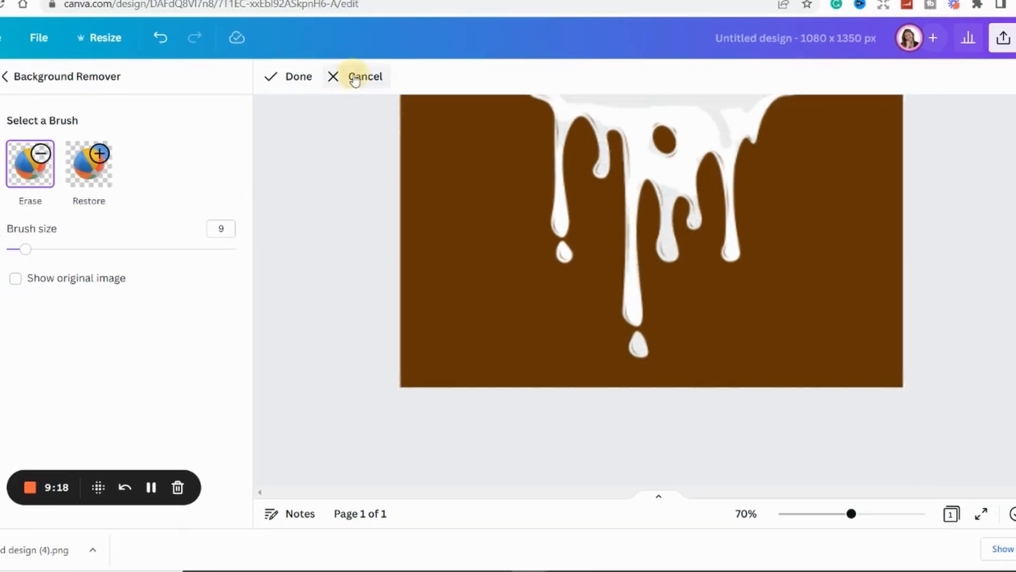
pyautogui.click(355, 77)
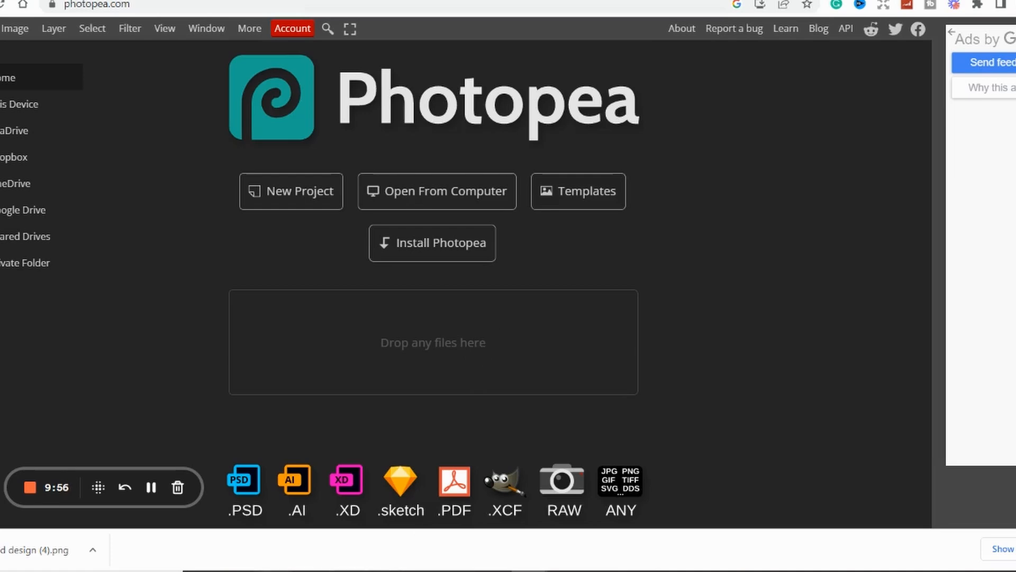
# - Open the Untitled design (4) image from the Downloads folder in Photopea
pyautogui.click(236, 571)
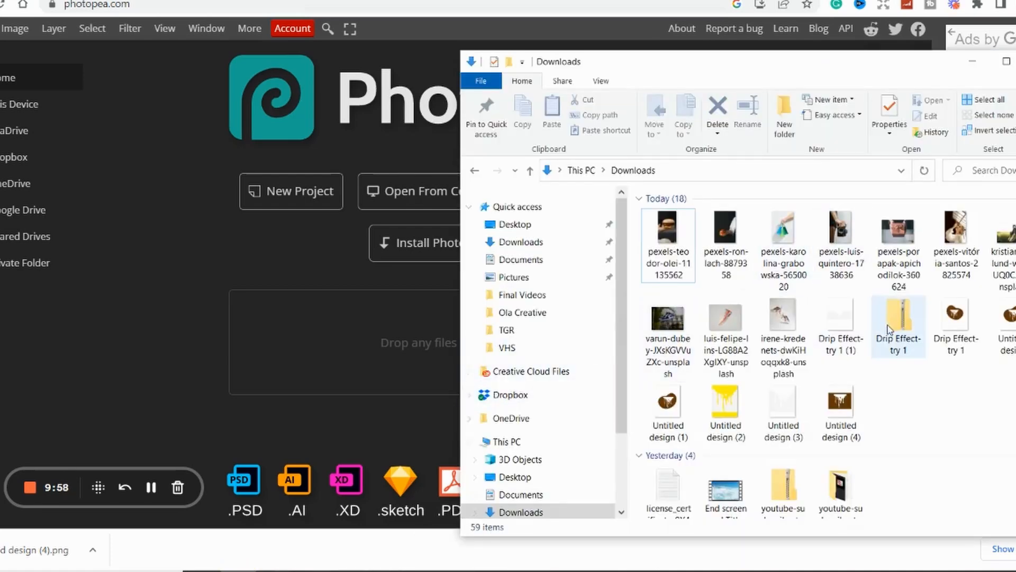
pyautogui.click(534, 242)
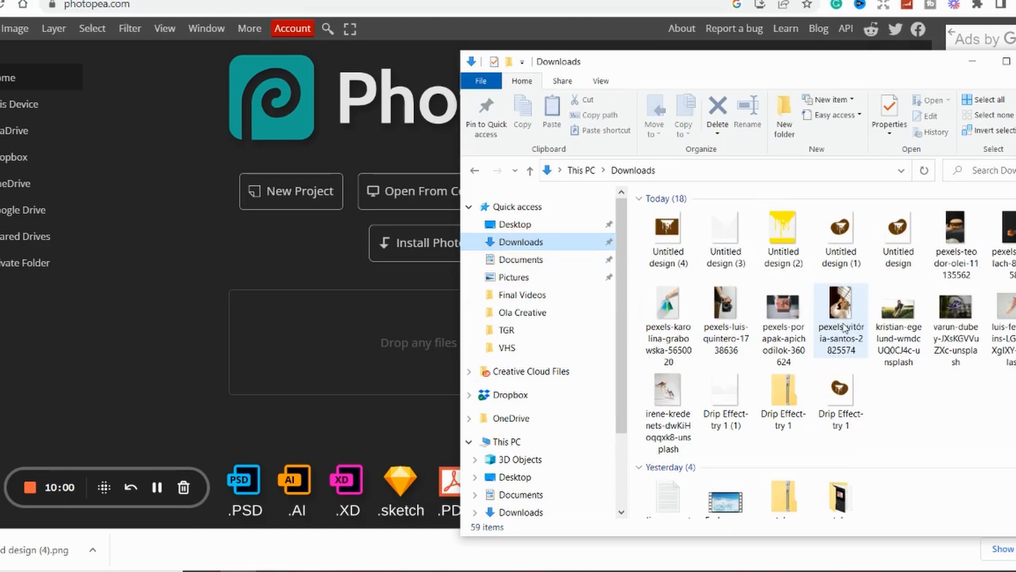
pyautogui.moveTo(668, 233); pyautogui.dragTo(402, 342)
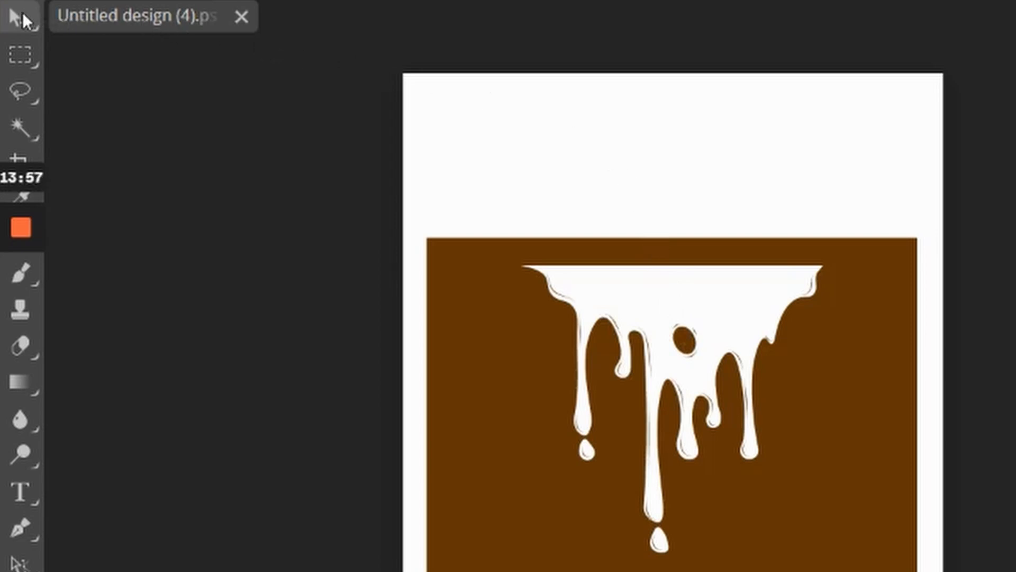
# - Select the connected white drip area inside the brown rectangle with the Magic Wand
pyautogui.click(25, 123)
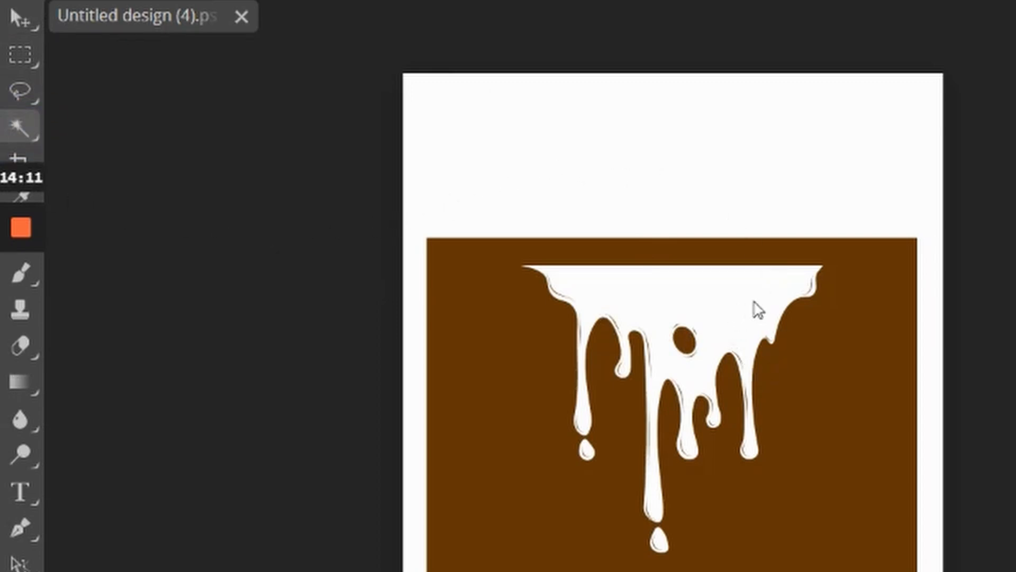
pyautogui.click(723, 303)
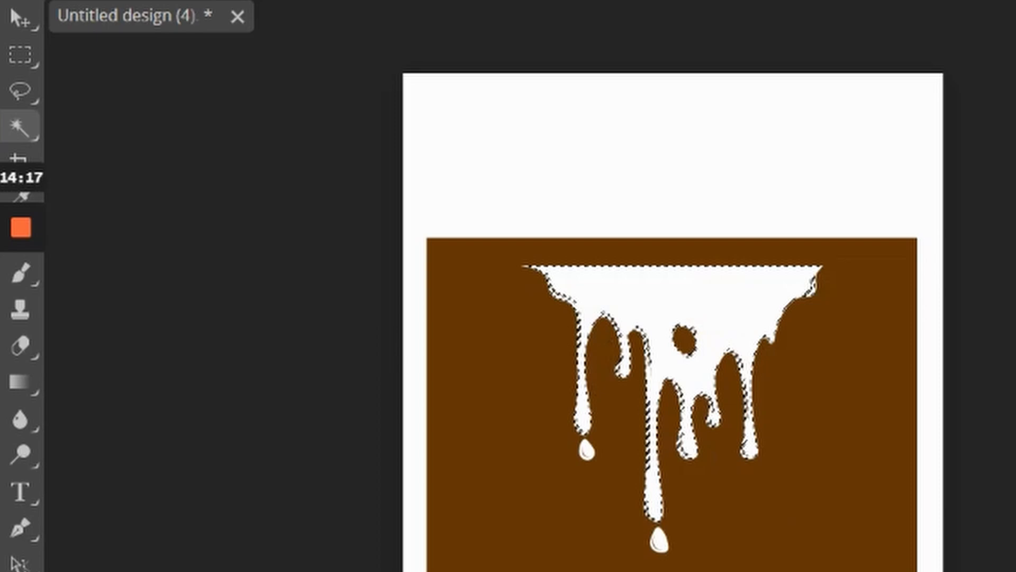
pyautogui.scroll(4, 894, 561)
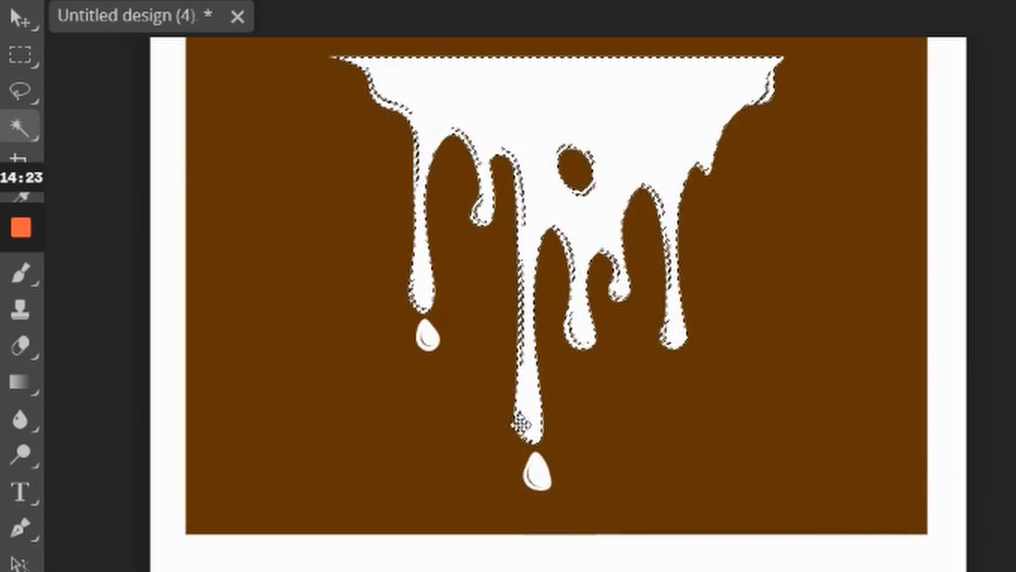
# - Delete the white drip area, both white droplets and the white background around the brown rectangle using Magic Wand selections
pyautogui.scroll(3, 866, 453)
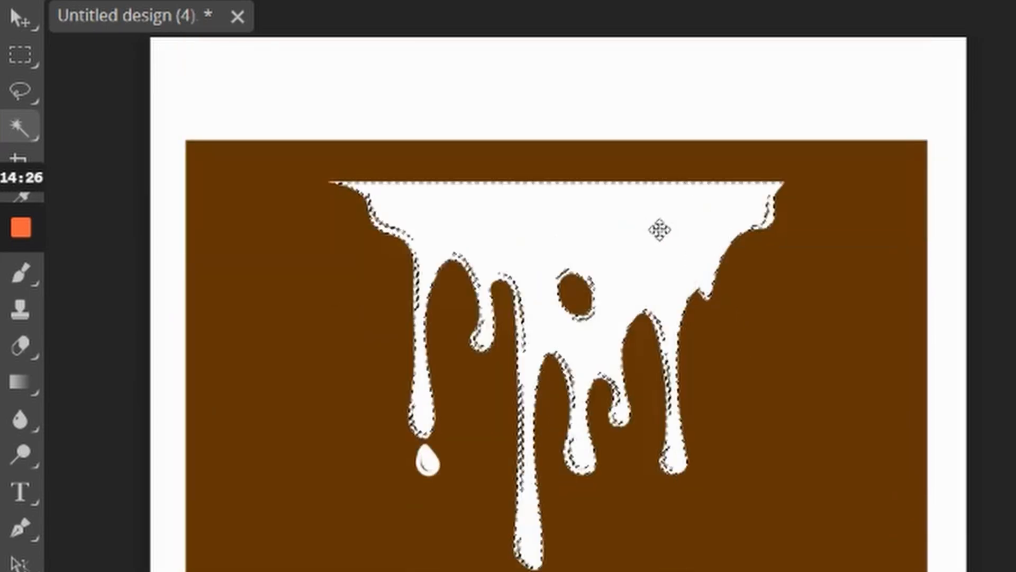
pyautogui.press('Delete')
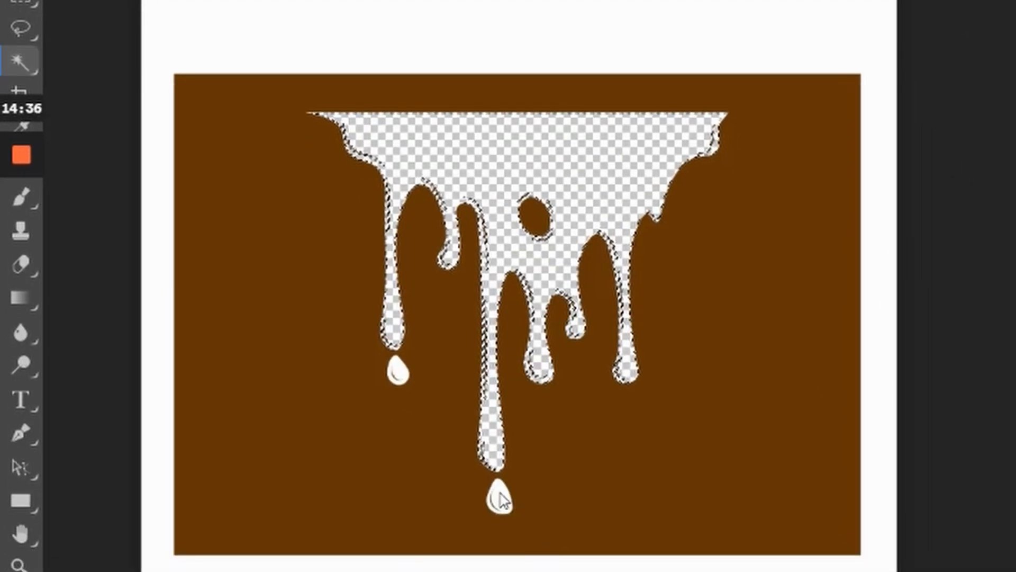
pyautogui.click(503, 504)
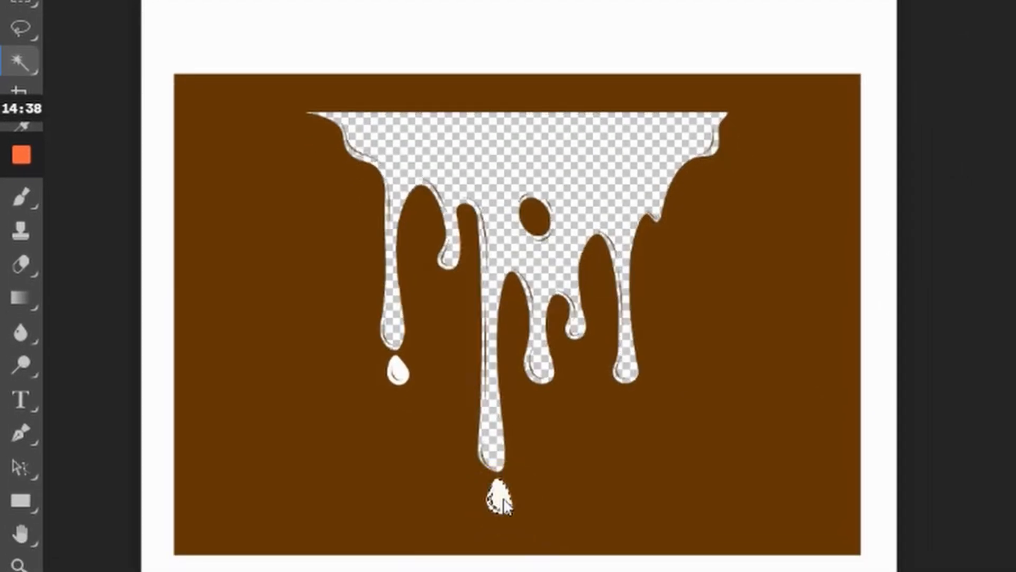
pyautogui.click(399, 370)
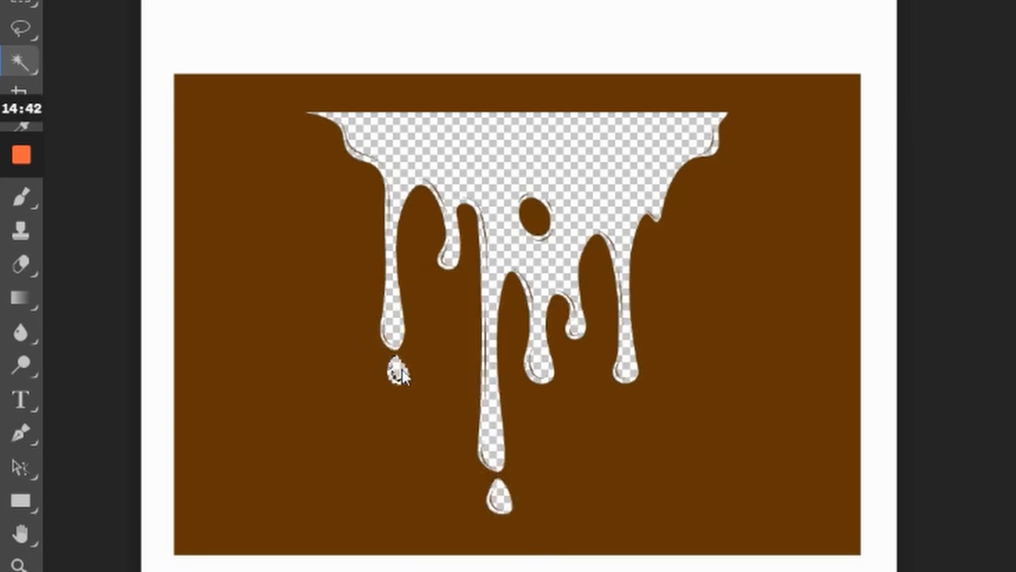
pyautogui.click(550, 24)
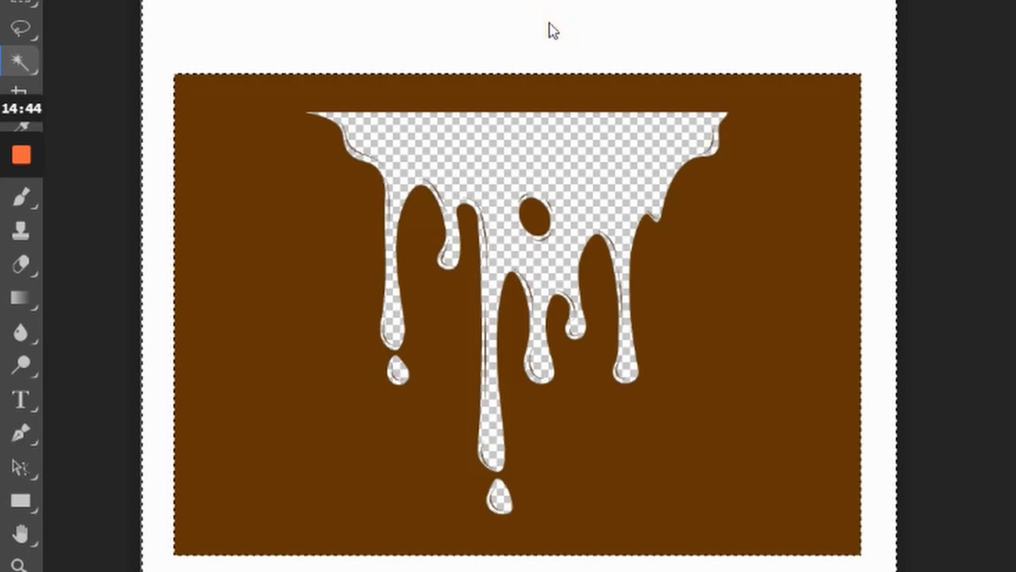
pyautogui.press('Delete')
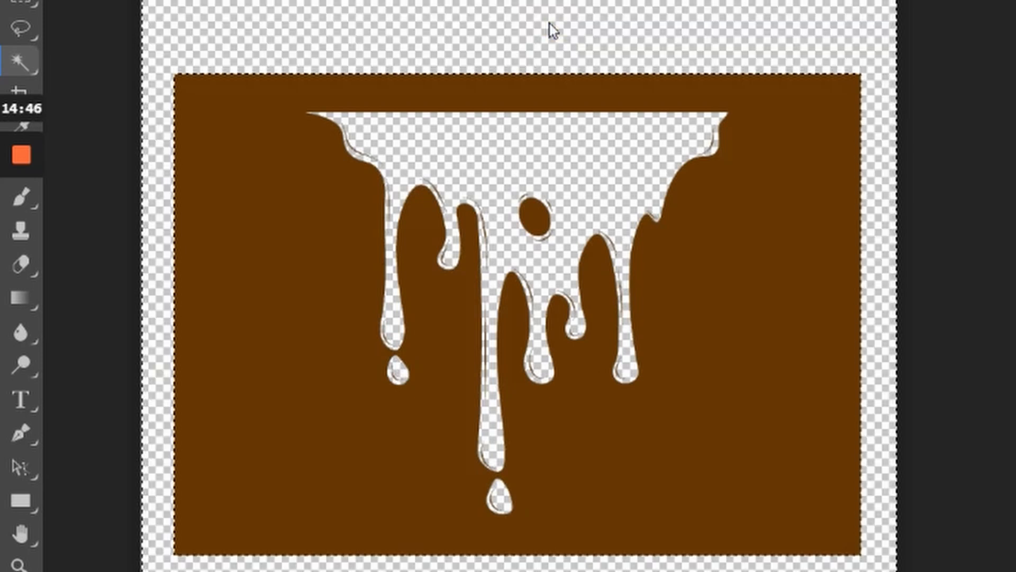
# - Export the transparent image as a PNG at 1080 x 1350 px and 100% quality, and save it
pyautogui.scroll(-3, 897, 448)
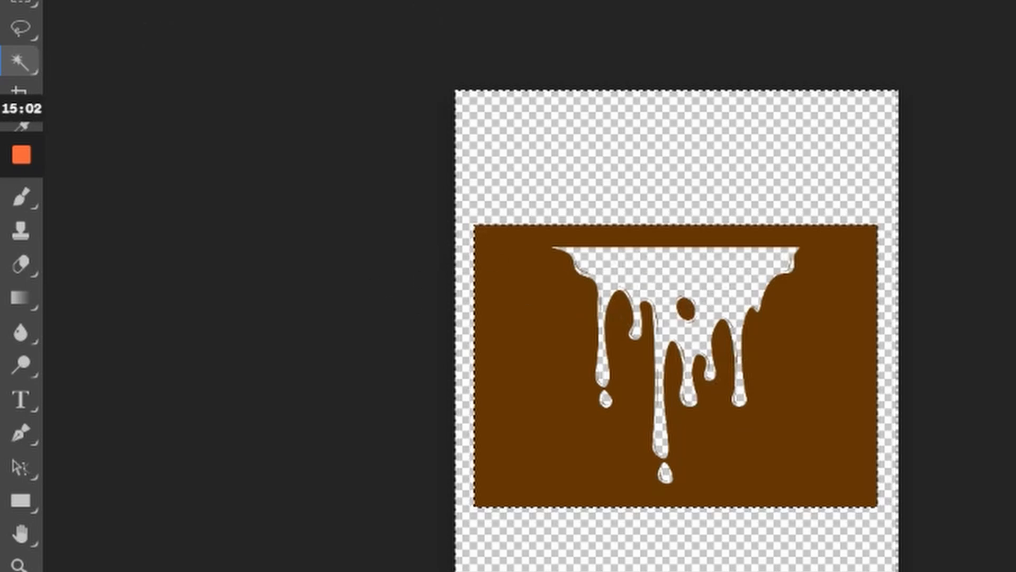
pyautogui.click(19, 1)
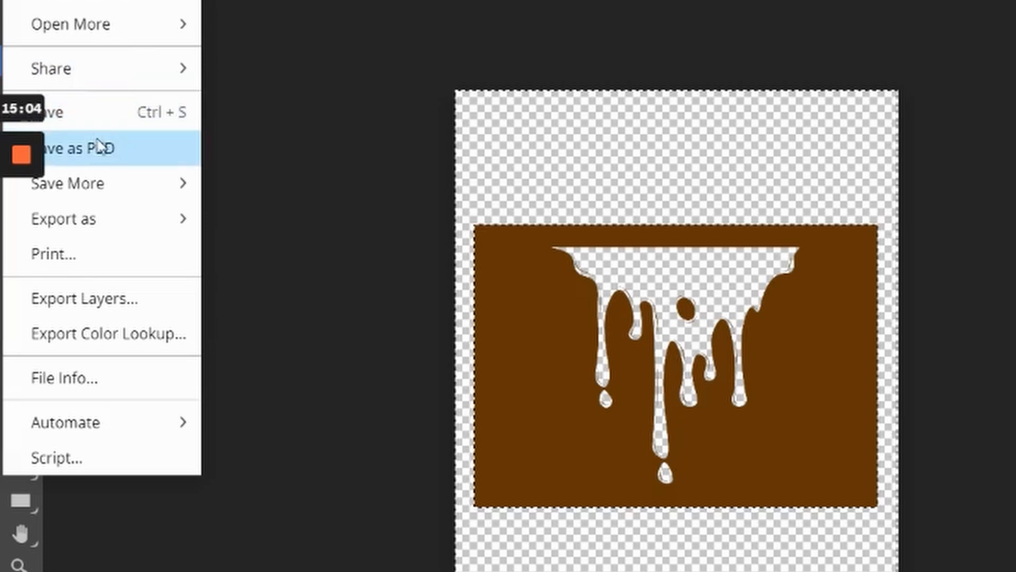
pyautogui.moveTo(80, 222)
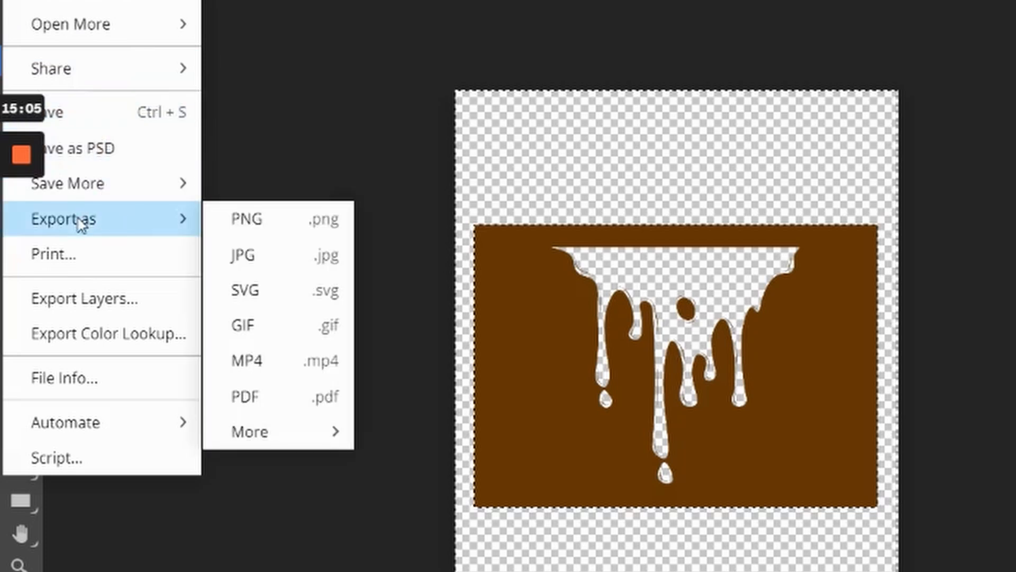
pyautogui.click(239, 217)
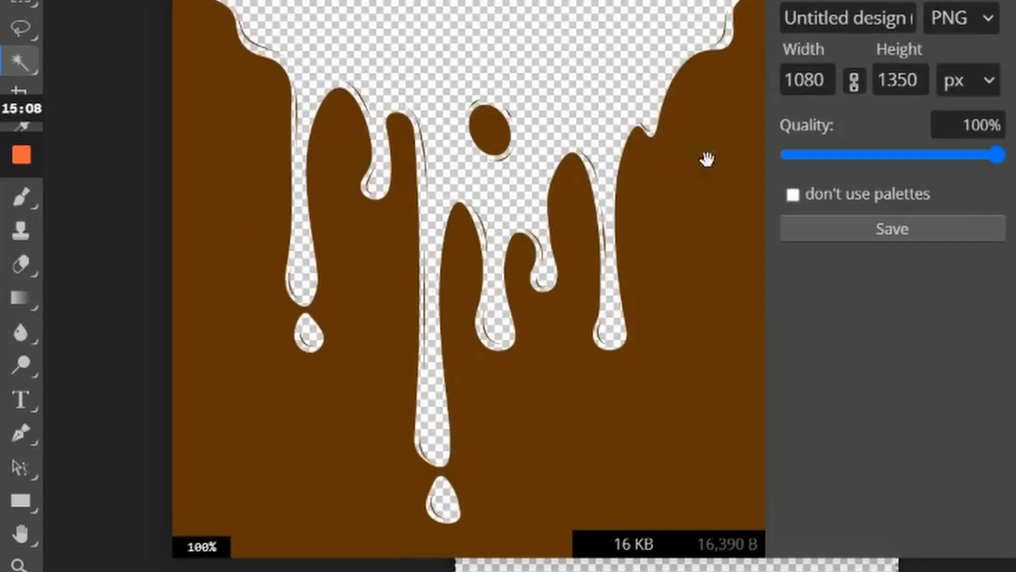
pyautogui.click(908, 28)
pyautogui.click(882, 231)
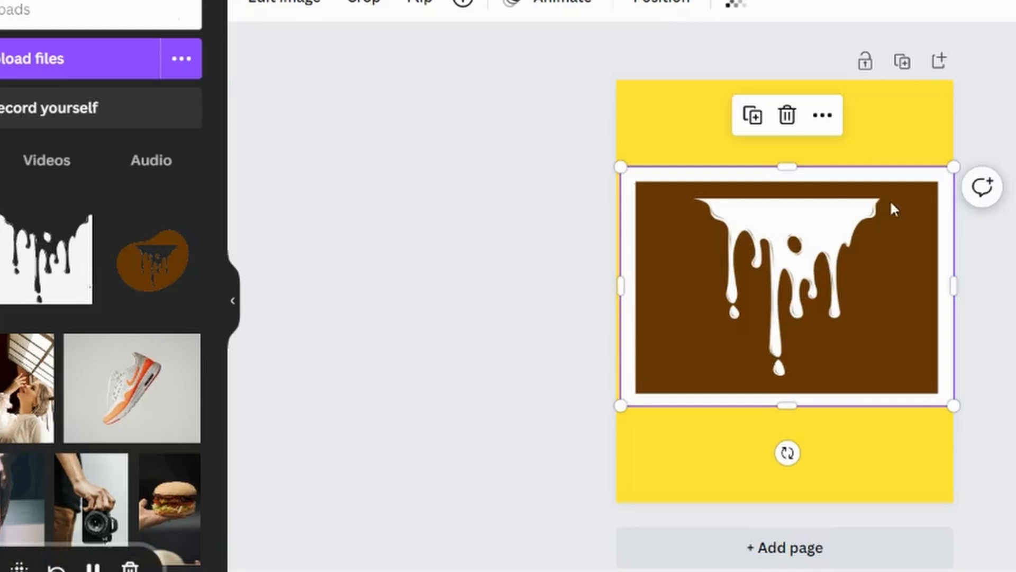
# - Switch to Canva, add a new yellow page, and upload the Untitled design (4) (1) image from the Downloads folder
pyautogui.scroll(-1, 802, 318)
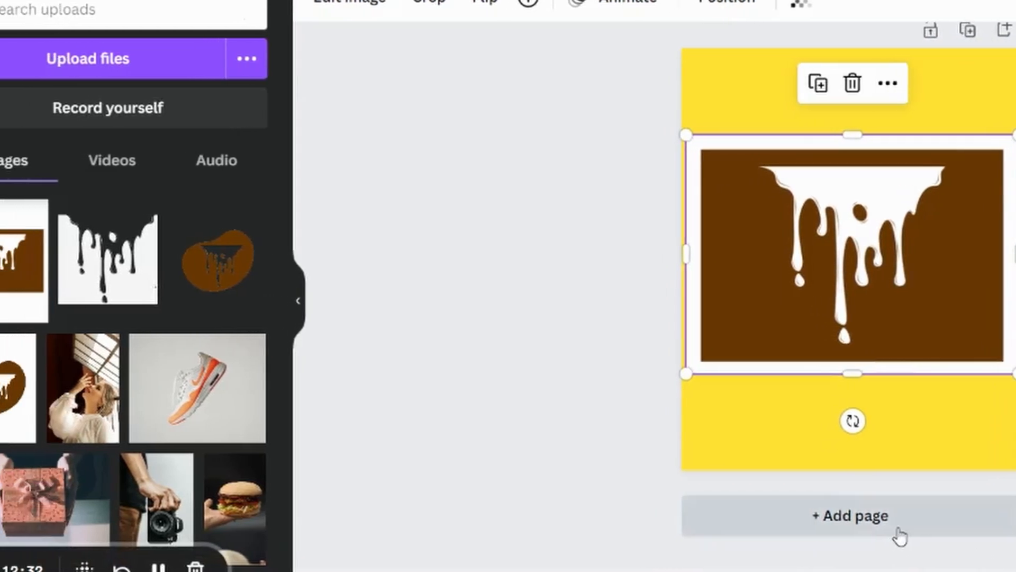
pyautogui.click(849, 558)
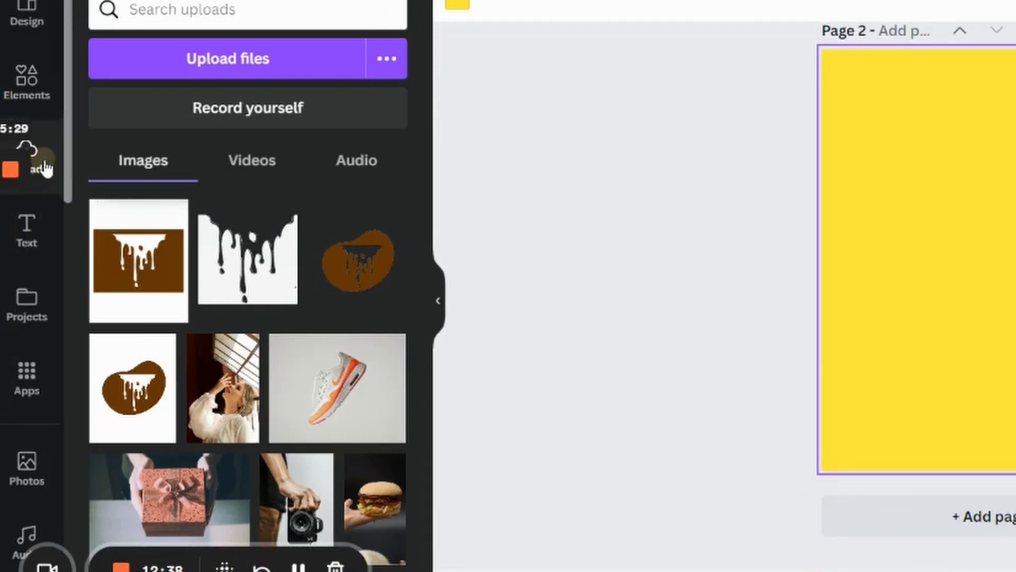
pyautogui.click(231, 71)
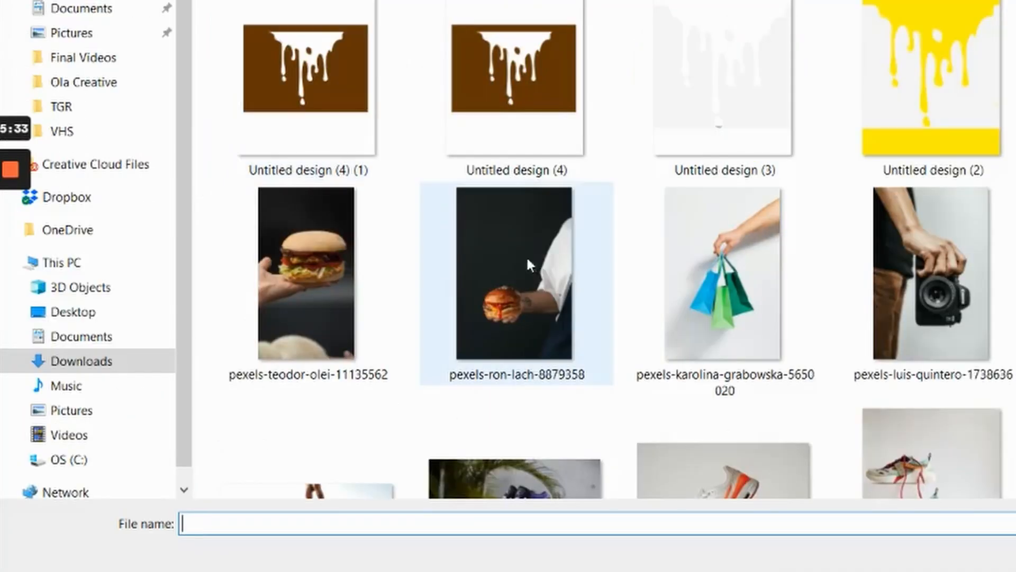
pyautogui.doubleClick(316, 119)
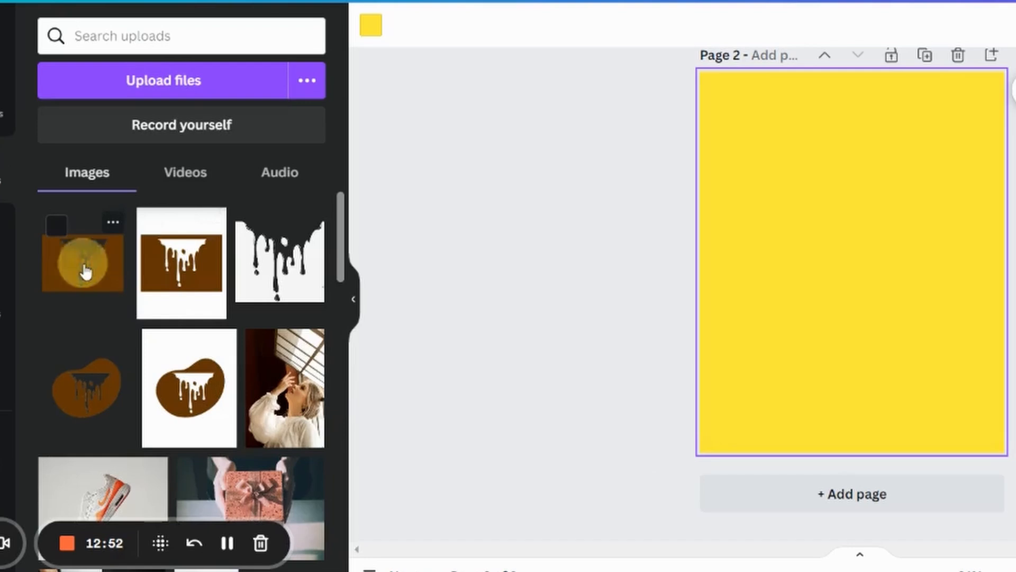
# - Place the uploaded transparent drip image on the yellow page and enlarge it to about the full page width
pyautogui.click(84, 270)
pyautogui.moveTo(751, 387); pyautogui.dragTo(642, 526)
pyautogui.moveTo(877, 329); pyautogui.dragTo(955, 298)
pyautogui.click(854, 214)
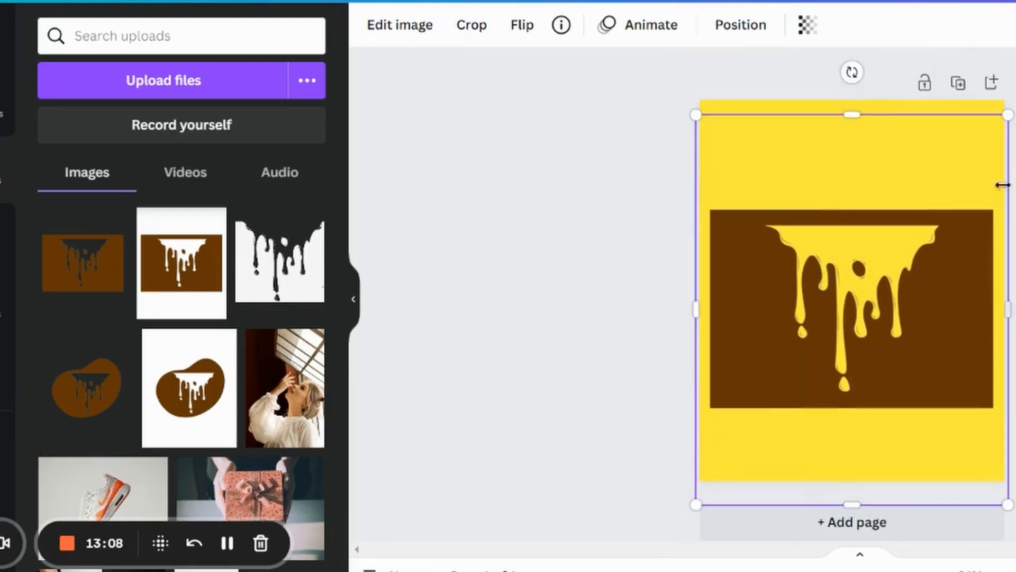
# - Crop away the empty transparent bands above and below the image's brown rectangle
pyautogui.moveTo(853, 113); pyautogui.dragTo(855, 221)
pyautogui.moveTo(848, 503); pyautogui.dragTo(853, 398)
# - Crop the image's top edge down past the brown strip so the drips merge with the yellow page above
pyautogui.moveTo(985, 568); pyautogui.dragTo(987, 569)
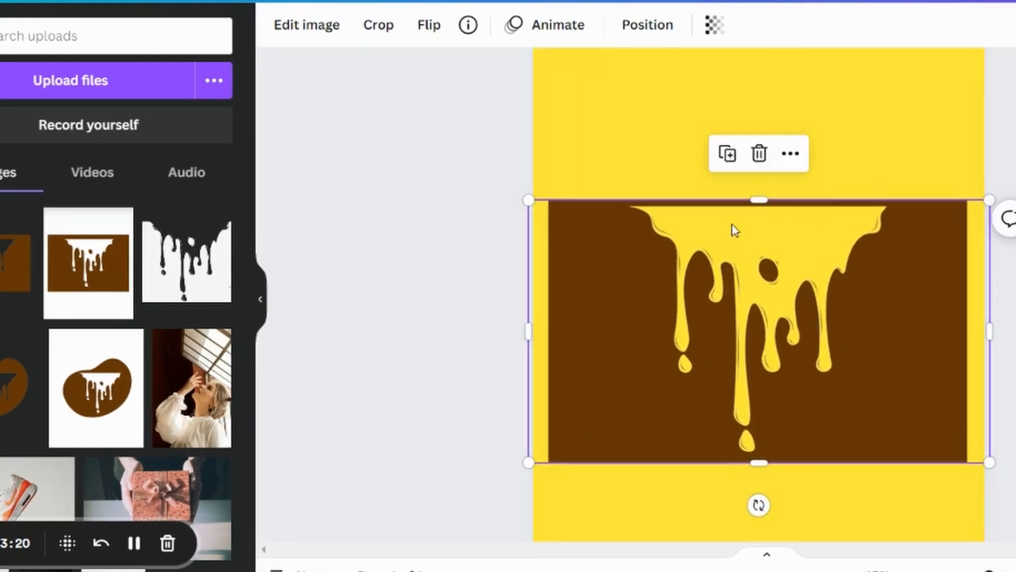
pyautogui.moveTo(760, 199); pyautogui.dragTo(760, 206)
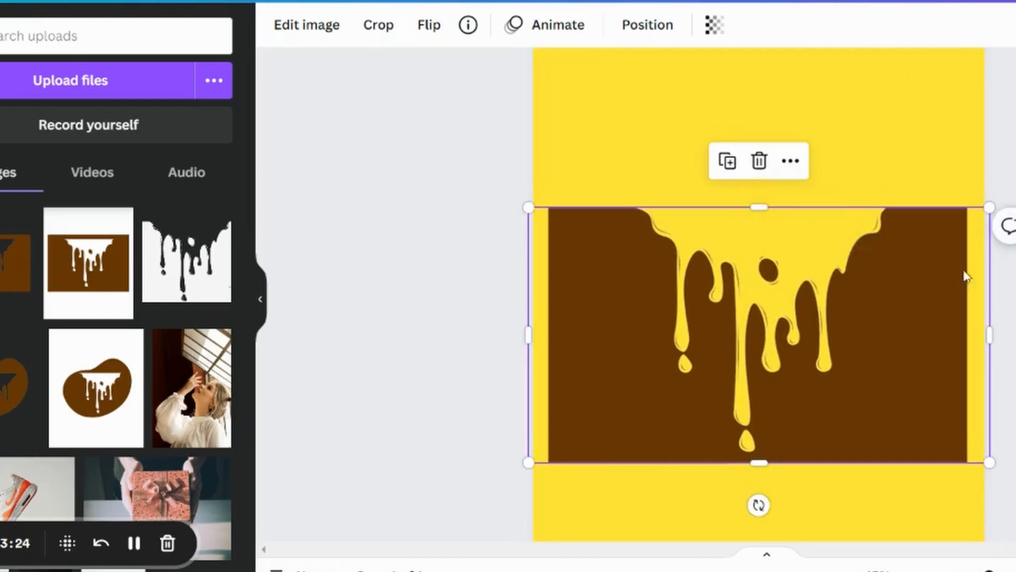
pyautogui.click(1012, 260)
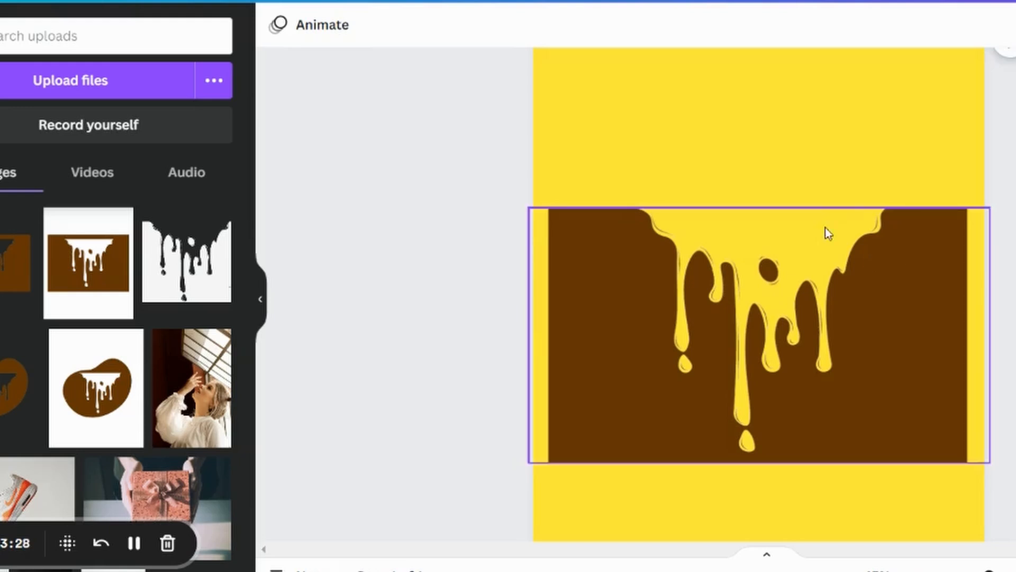
pyautogui.scroll(2, 759, 276)
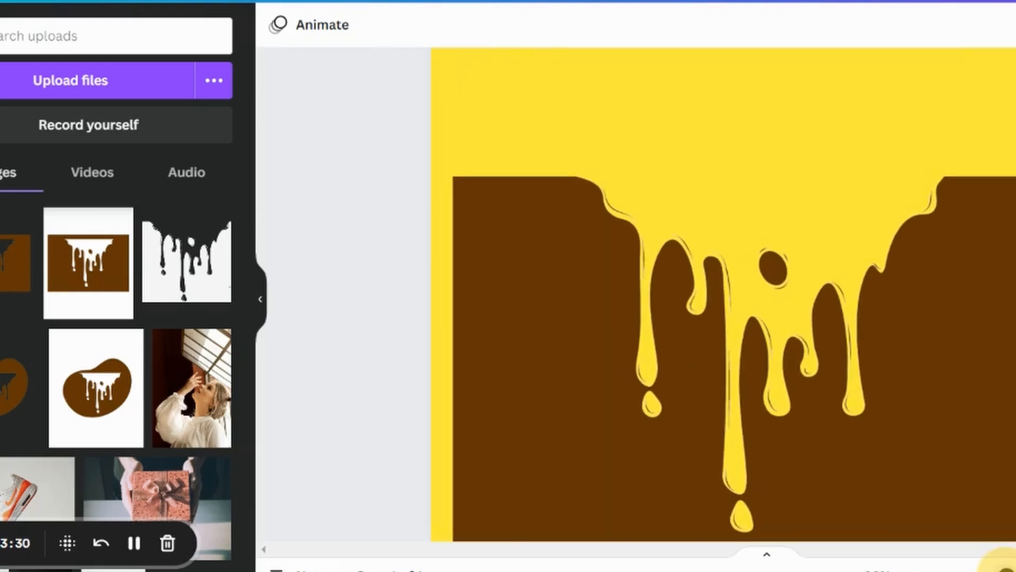
pyautogui.click(809, 201)
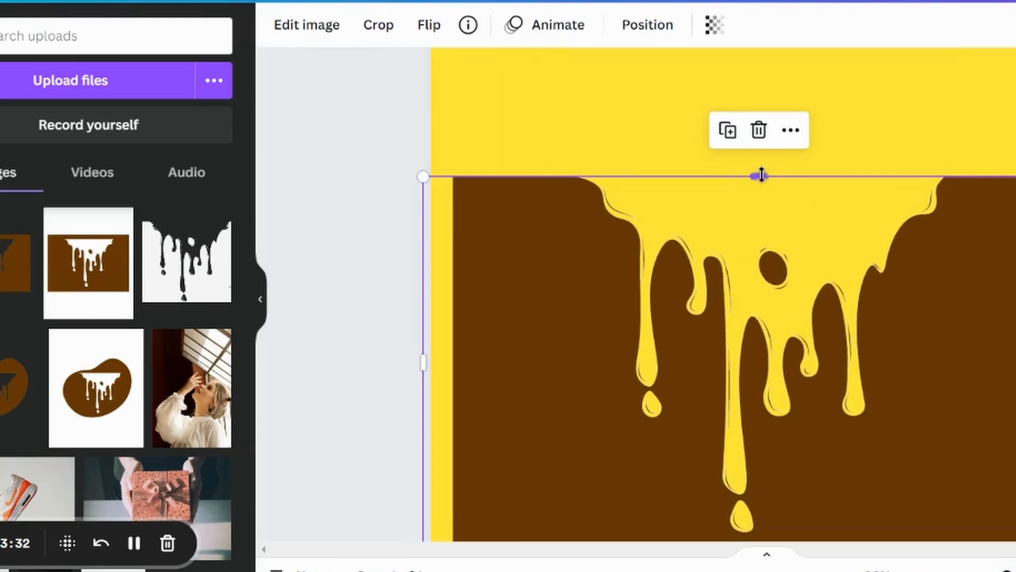
pyautogui.moveTo(759, 175); pyautogui.dragTo(761, 180)
pyautogui.click(1011, 249)
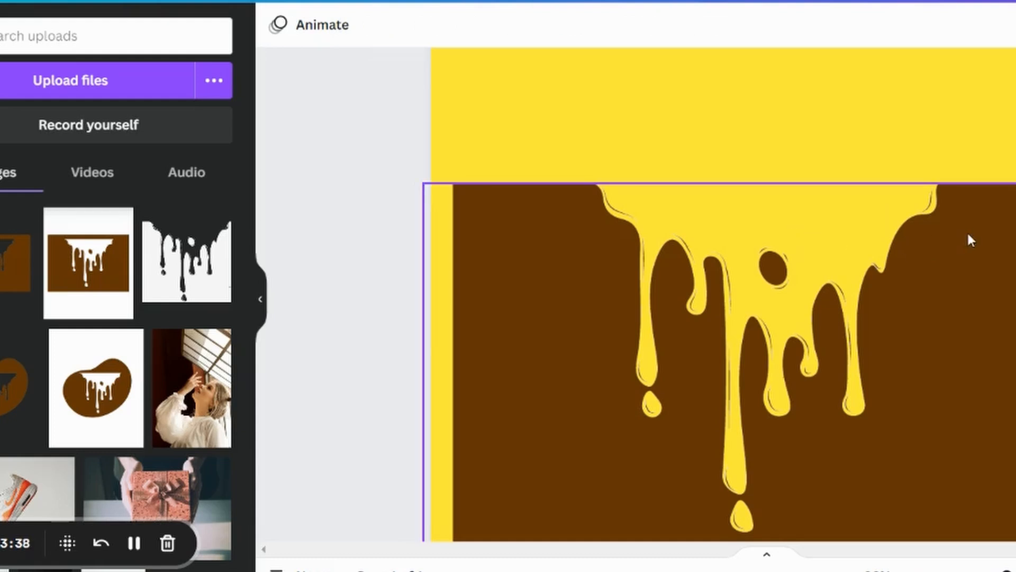
# - Crop the image's left, right and bottom edges inward so the brown area closely frames the drips
pyautogui.scroll(-2, 968, 241)
pyautogui.click(1001, 244)
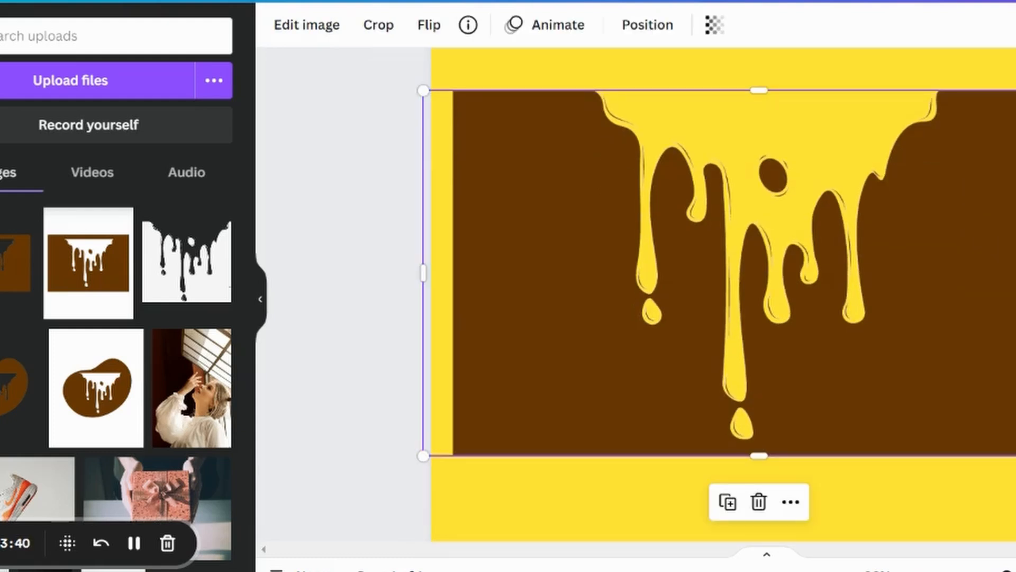
pyautogui.moveTo(998, 260); pyautogui.dragTo(946, 258)
pyautogui.moveTo(422, 275); pyautogui.dragTo(579, 284)
pyautogui.moveTo(766, 454); pyautogui.dragTo(766, 448)
pyautogui.moveTo(948, 268); pyautogui.dragTo(941, 269)
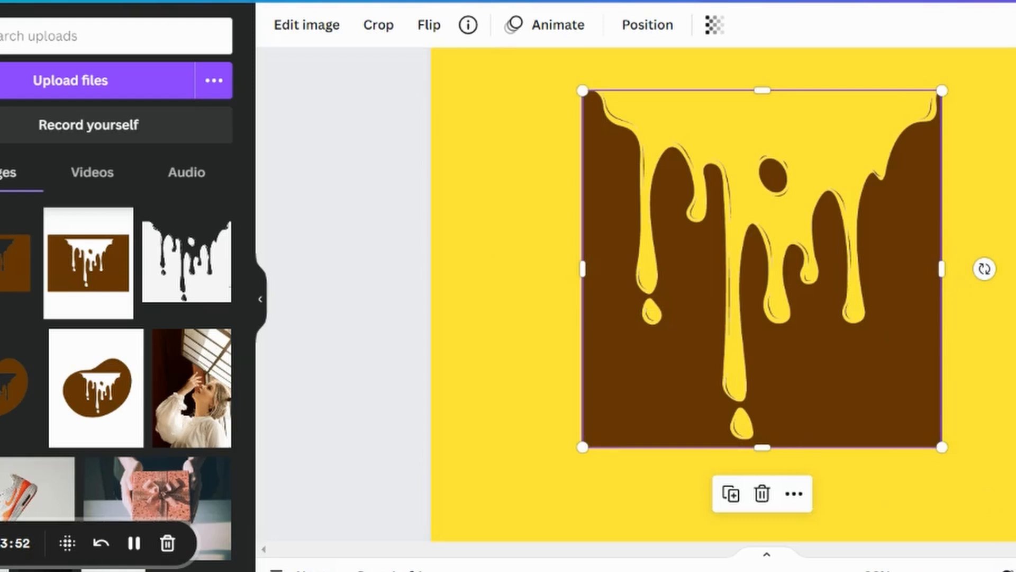
# - Enlarge the cropped drip image to a square filling most of the page width, leaving a yellow margin around it
pyautogui.moveTo(1006, 570); pyautogui.dragTo(985, 570)
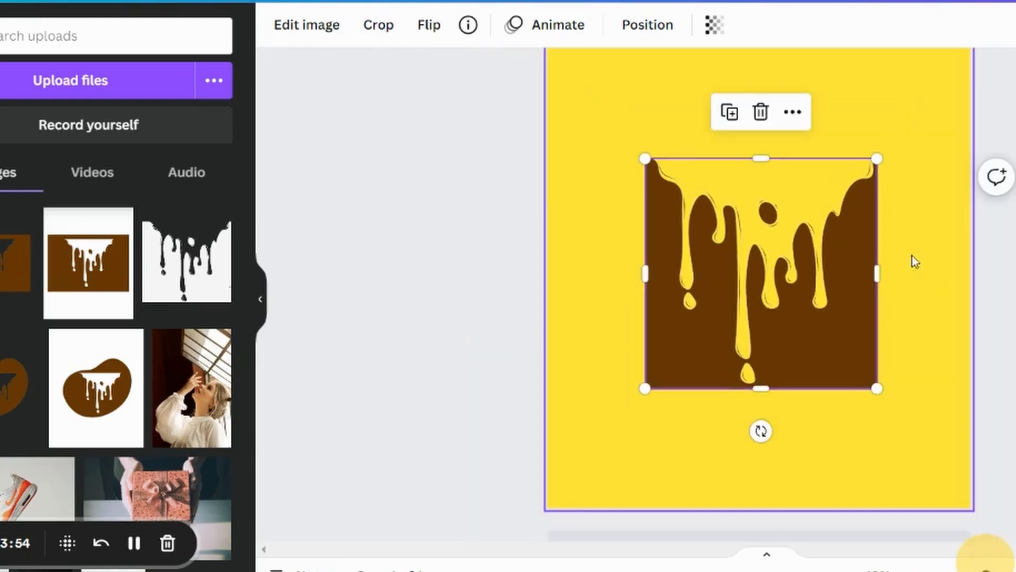
pyautogui.moveTo(886, 152); pyautogui.dragTo(932, 100)
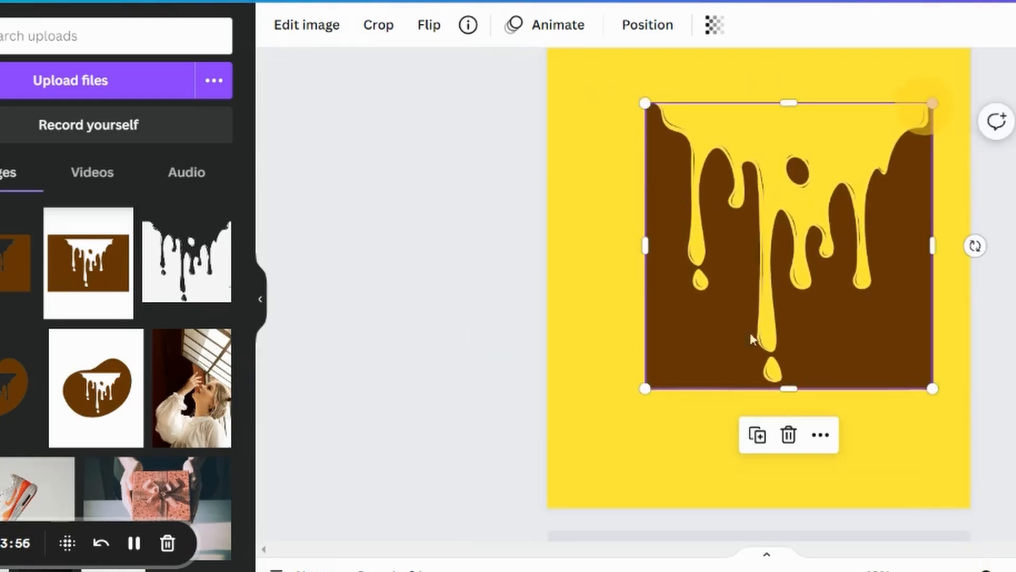
pyautogui.moveTo(649, 386); pyautogui.dragTo(570, 453)
pyautogui.click(1000, 391)
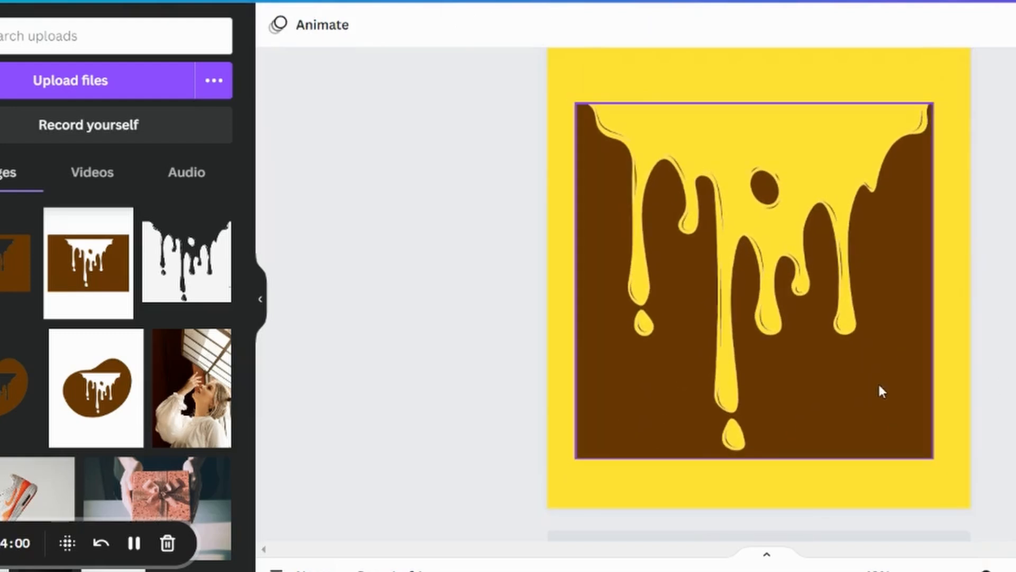
# - Turn the image's brown area white by setting Brightness and Contrast to 100 and reducing Saturation to its minimum
pyautogui.click(861, 401)
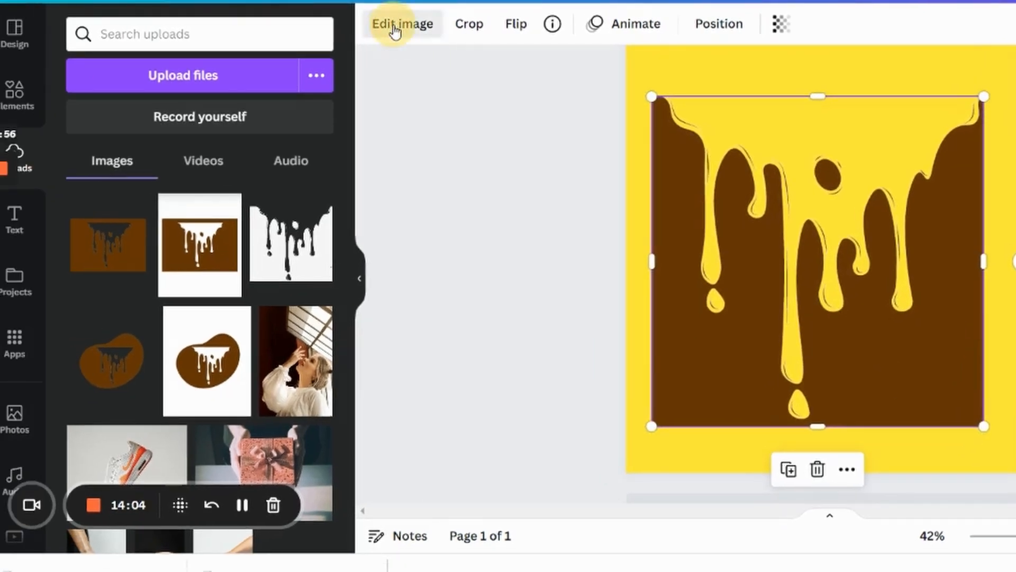
pyautogui.click(391, 29)
pyautogui.click(197, 185)
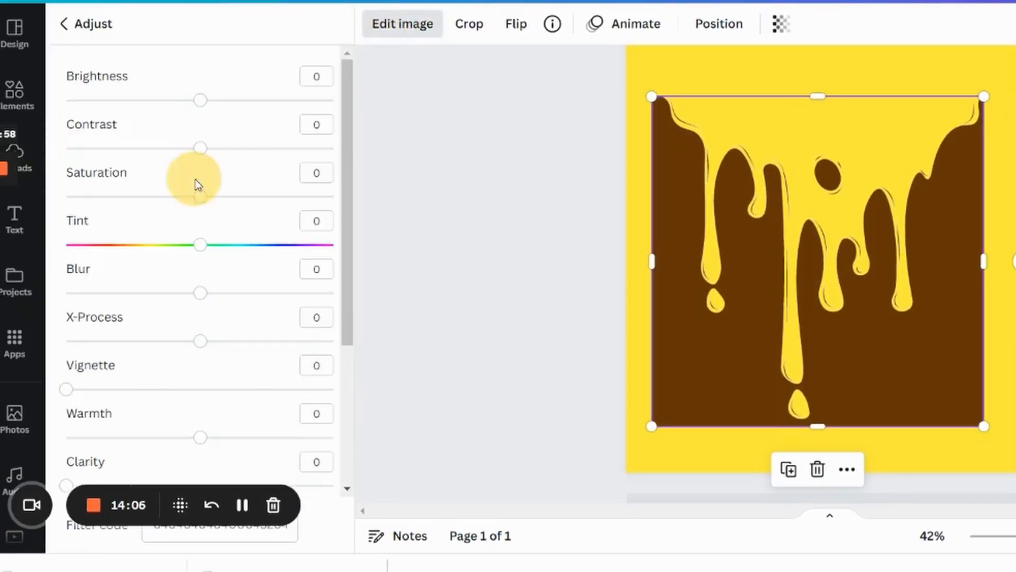
pyautogui.moveTo(200, 106); pyautogui.dragTo(336, 101)
pyautogui.click(196, 150)
pyautogui.moveTo(218, 157); pyautogui.dragTo(356, 151)
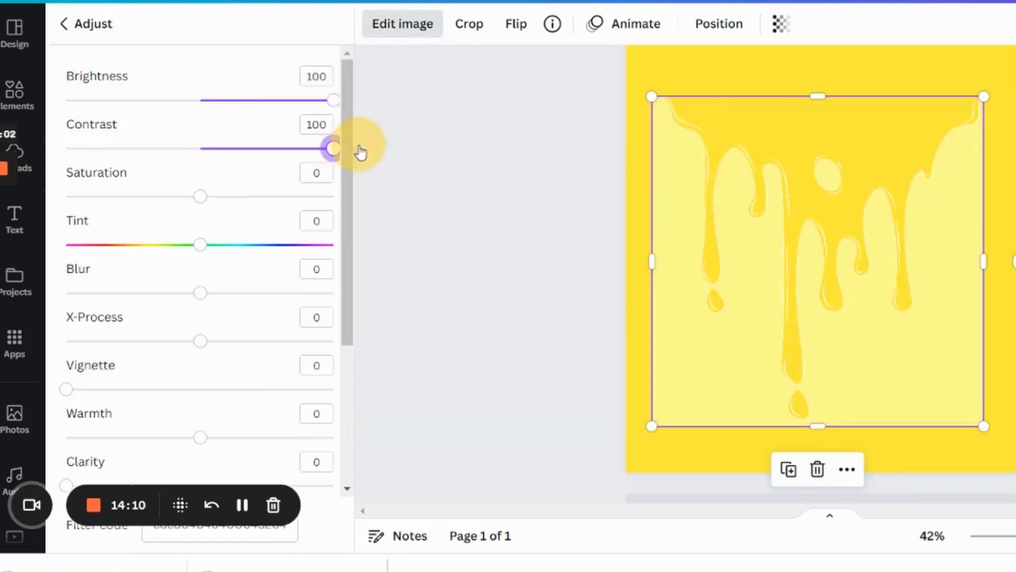
pyautogui.moveTo(205, 204); pyautogui.dragTo(53, 233)
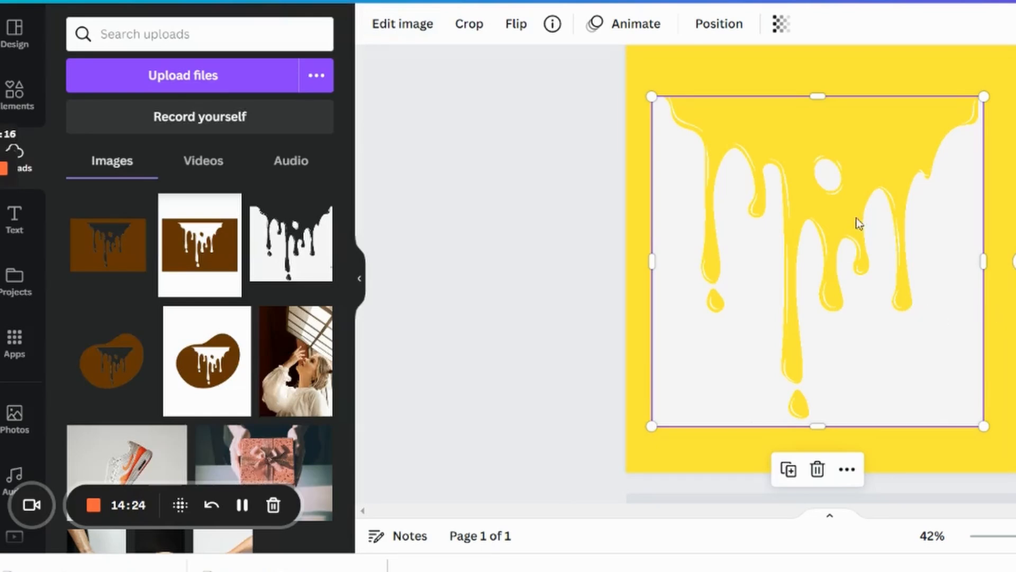
# - Move the white drip image higher on the page and enlarge it until its sides nearly reach the page edges
pyautogui.moveTo(1015, 535); pyautogui.dragTo(1014, 536)
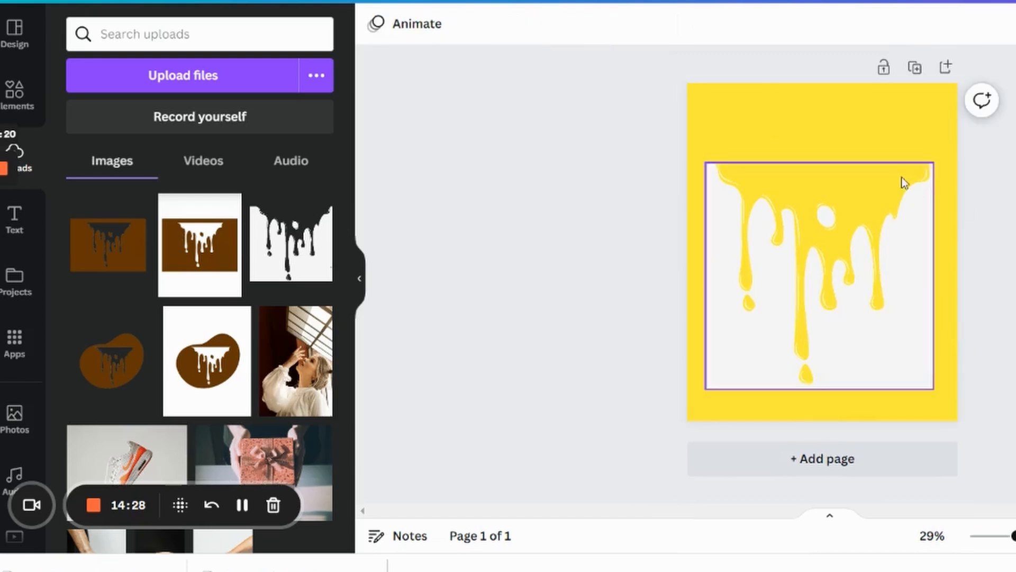
pyautogui.moveTo(900, 169); pyautogui.dragTo(900, 129)
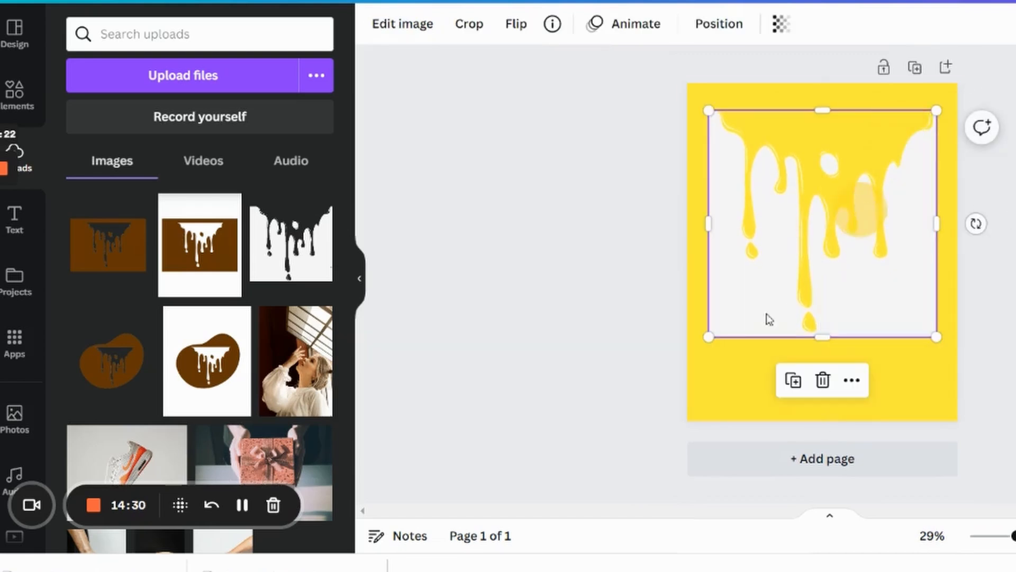
pyautogui.moveTo(707, 337); pyautogui.dragTo(695, 351)
pyautogui.moveTo(936, 353); pyautogui.dragTo(946, 360)
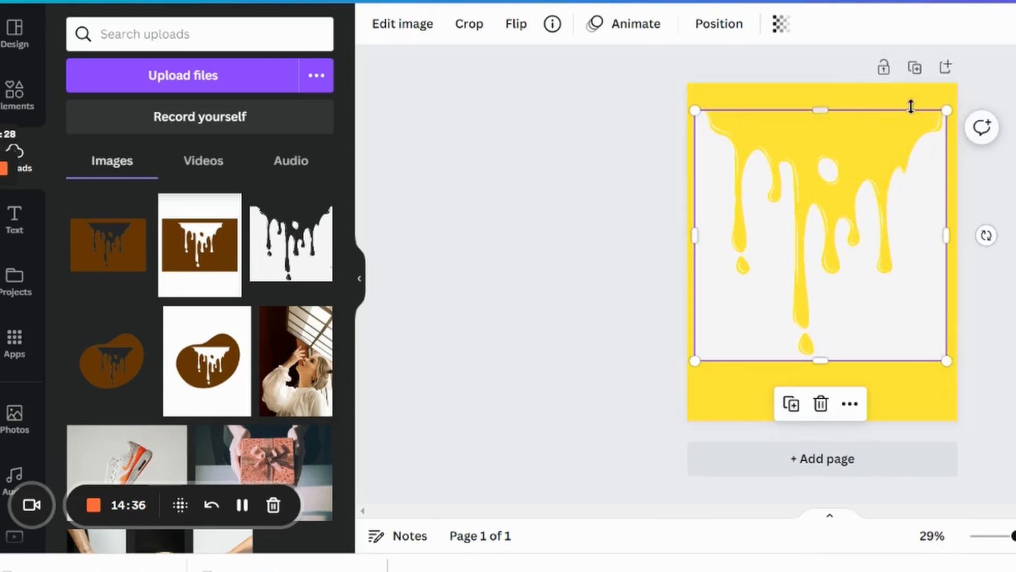
pyautogui.click(877, 96)
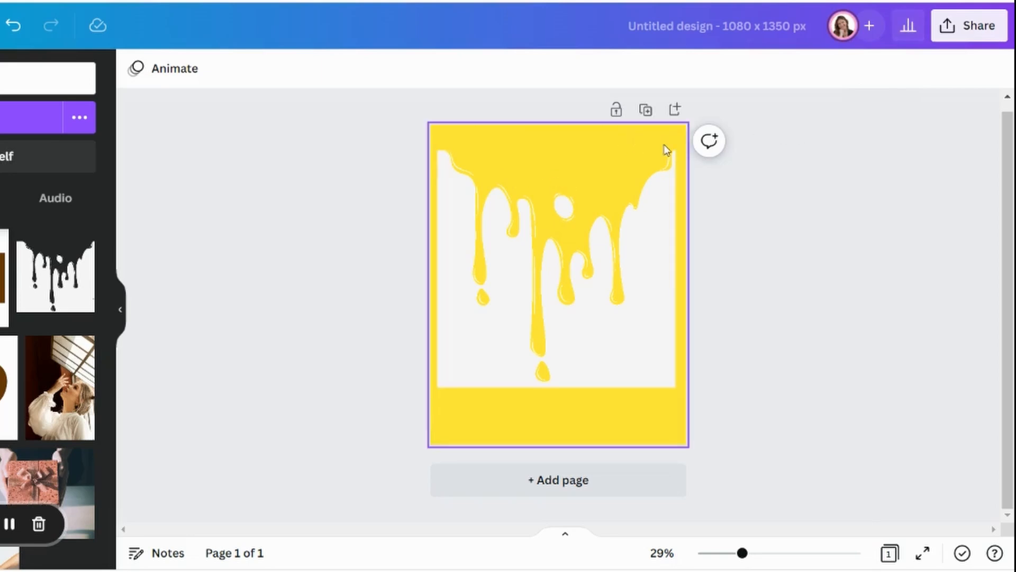
# - Download the design as a PNG with a transparent background
pyautogui.scroll(1, 836, 234)
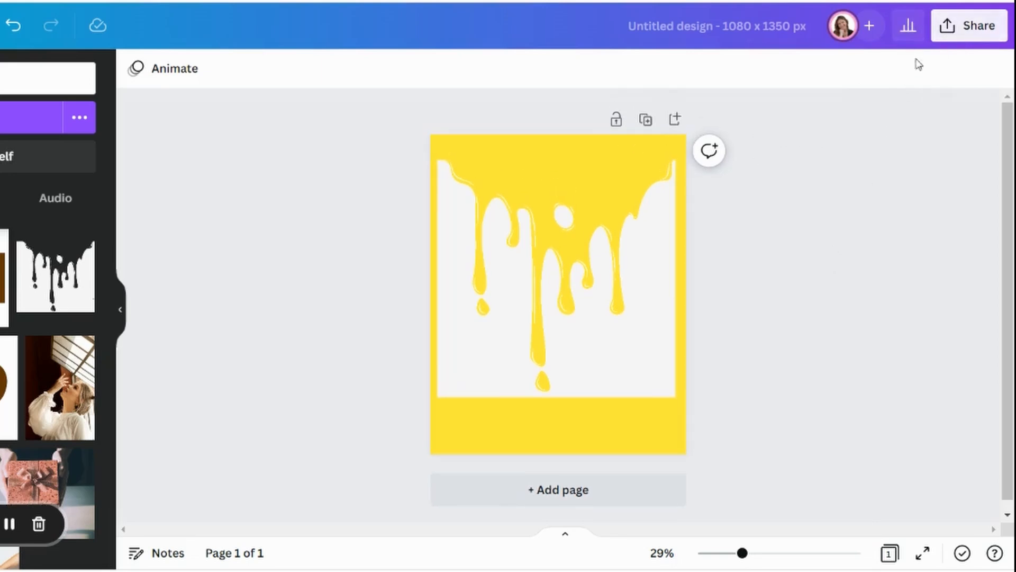
pyautogui.click(947, 26)
pyautogui.click(842, 452)
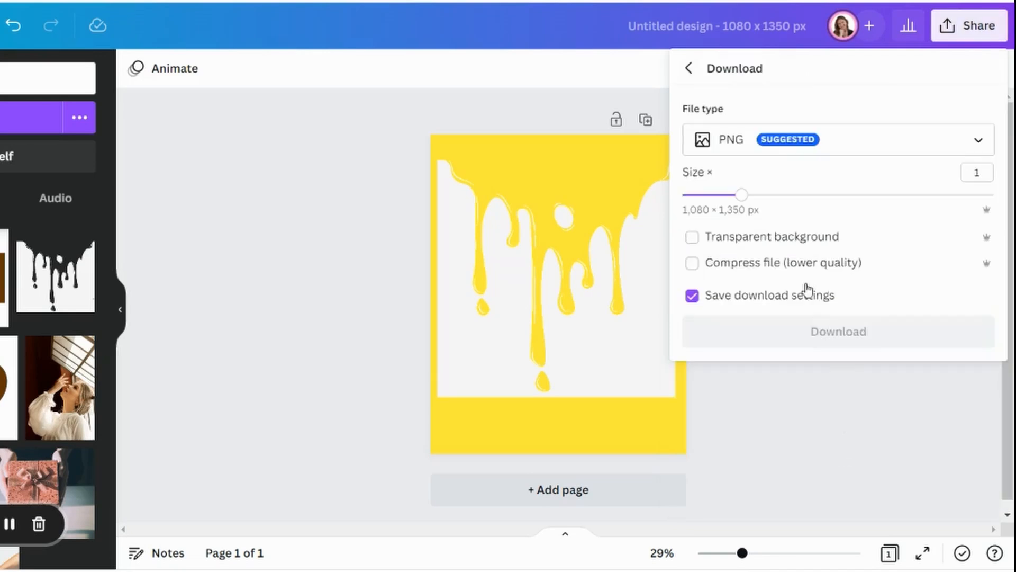
pyautogui.click(691, 238)
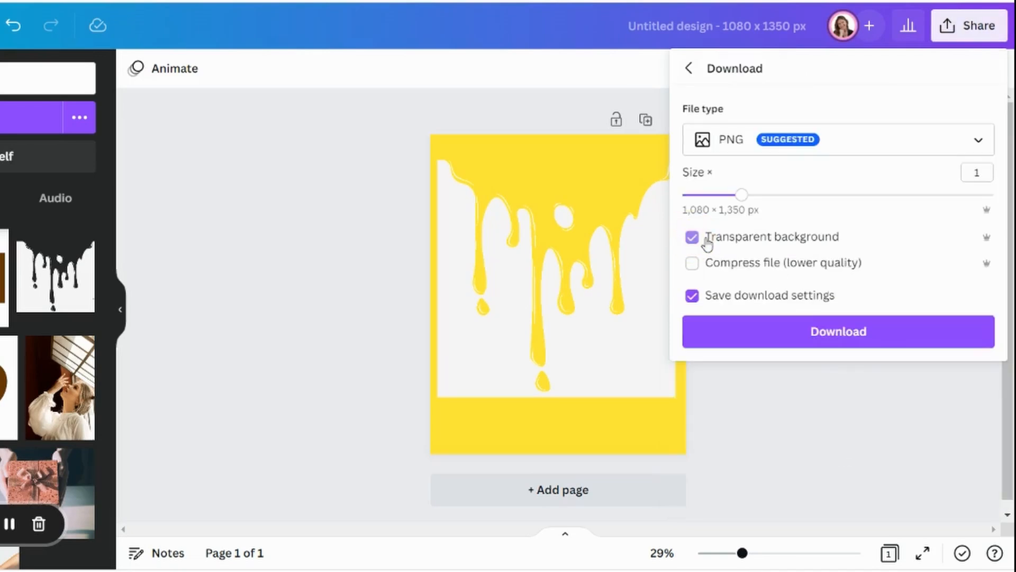
pyautogui.click(839, 334)
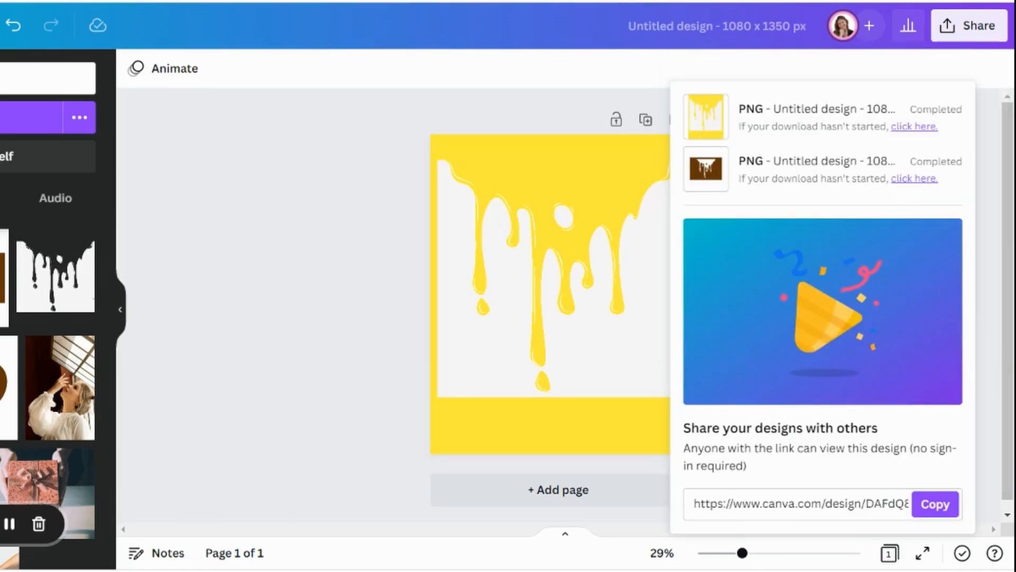
pyautogui.click(282, 247)
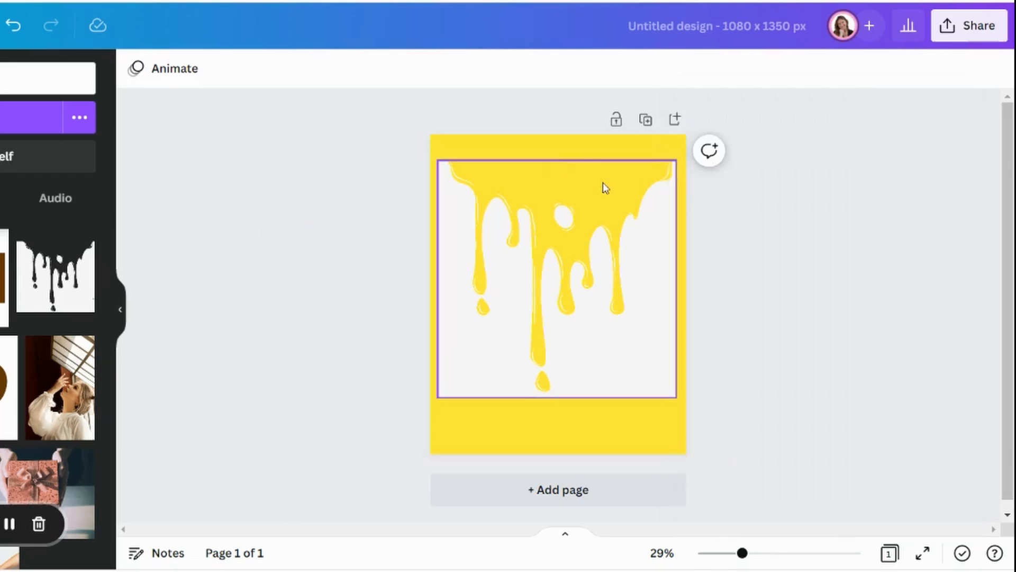
# - Add a second page and upload the "Untitled design (5)" drip image from the Downloads folder
pyautogui.click(557, 481)
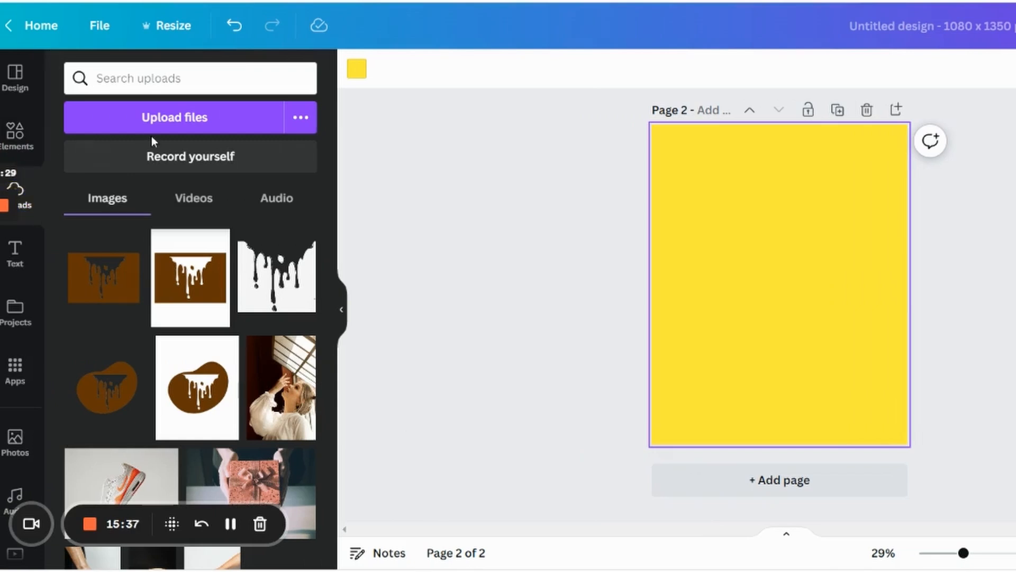
pyautogui.click(179, 119)
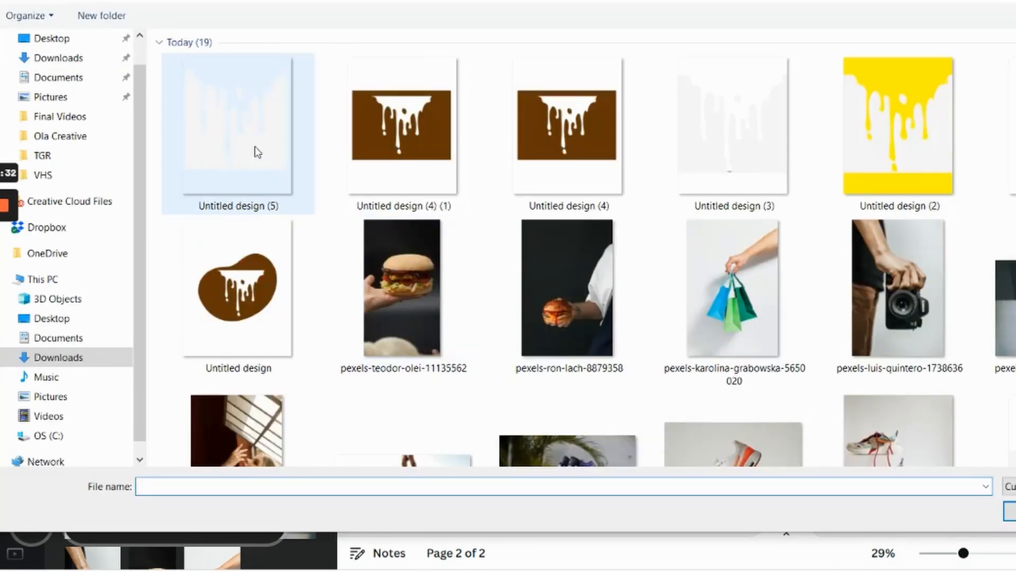
pyautogui.click(245, 137)
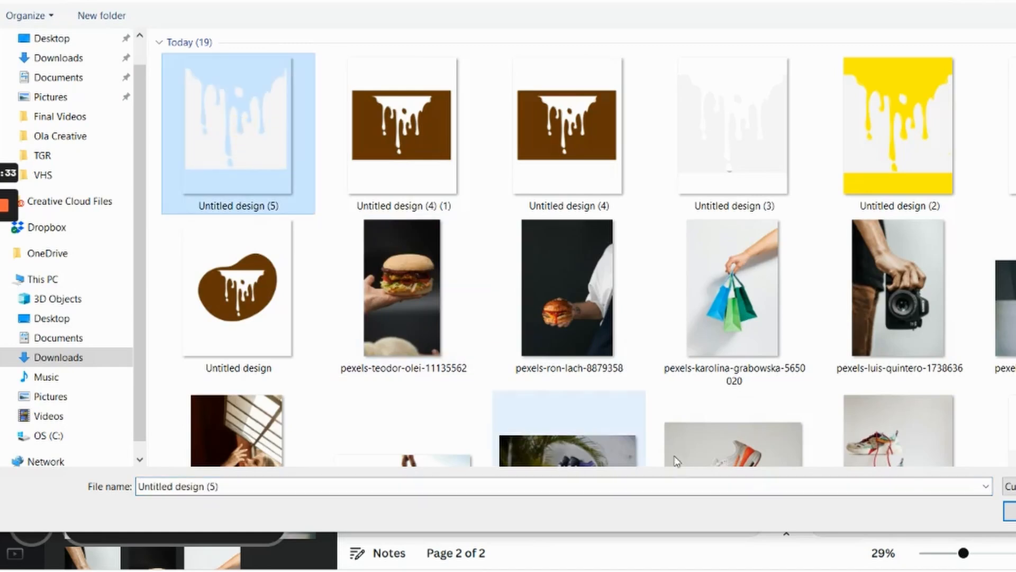
pyautogui.click(1009, 511)
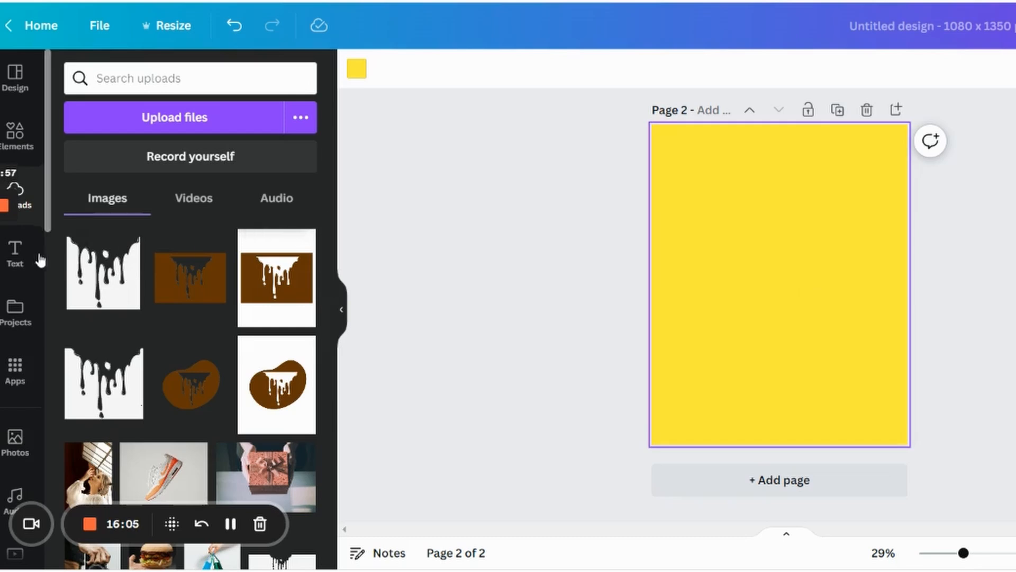
# - Insert a square shape on page 2 and stretch it into a tall rectangle in the page's middle
pyautogui.click(16, 135)
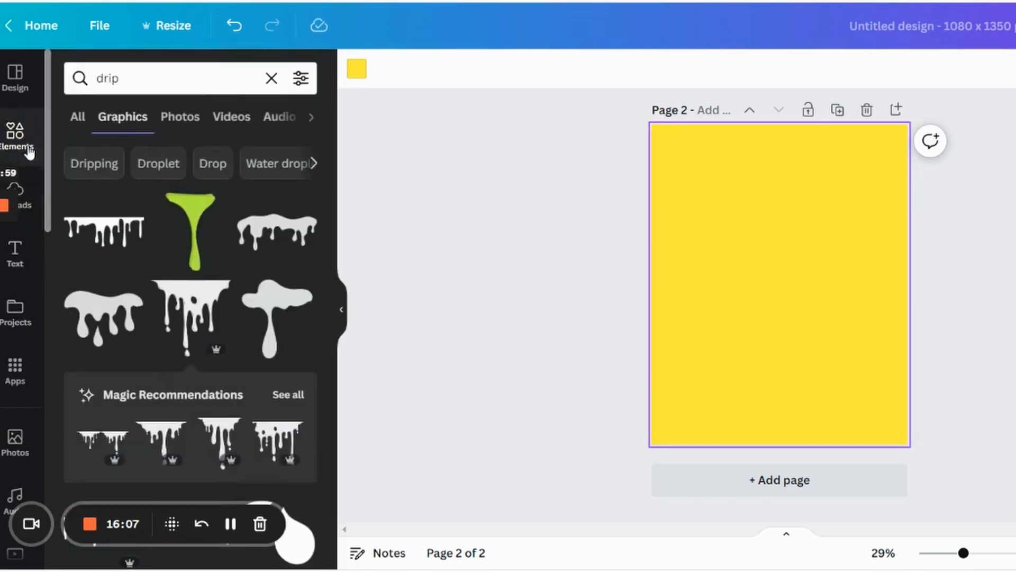
pyautogui.click(271, 80)
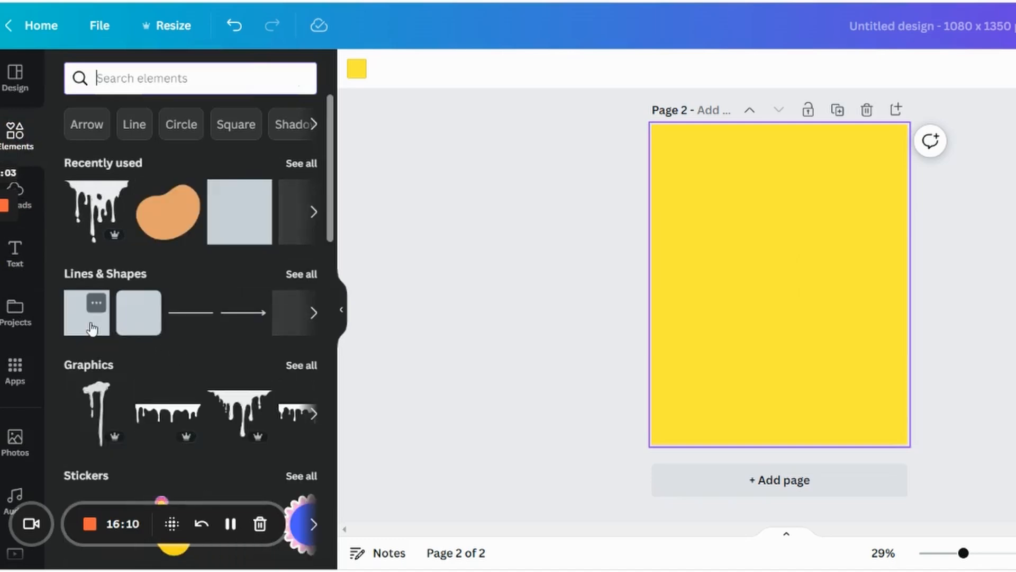
pyautogui.click(89, 320)
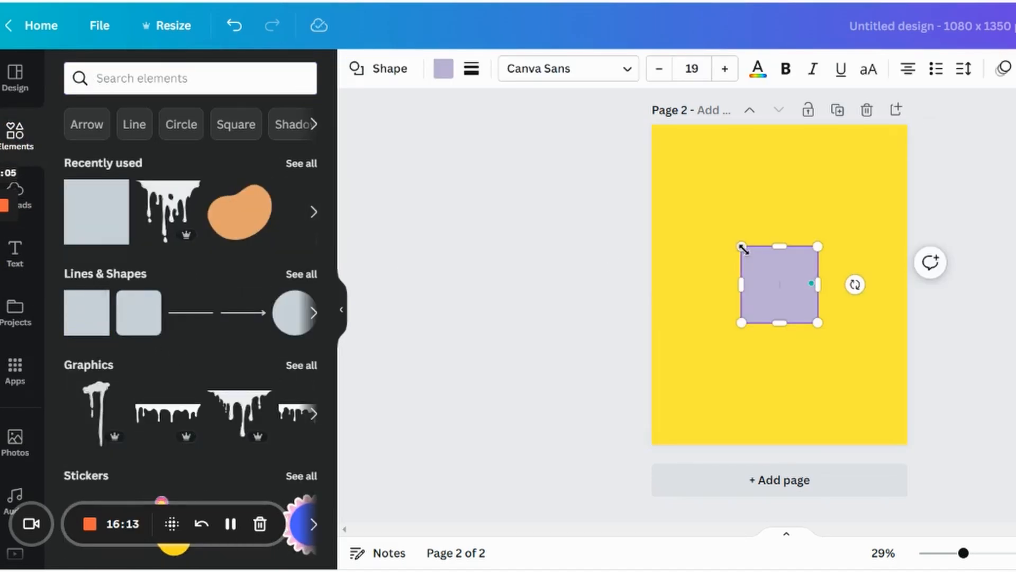
pyautogui.moveTo(719, 218); pyautogui.dragTo(704, 200)
pyautogui.moveTo(762, 324); pyautogui.dragTo(771, 415)
pyautogui.moveTo(753, 273); pyautogui.dragTo(771, 240)
pyautogui.moveTo(842, 167); pyautogui.dragTo(861, 163)
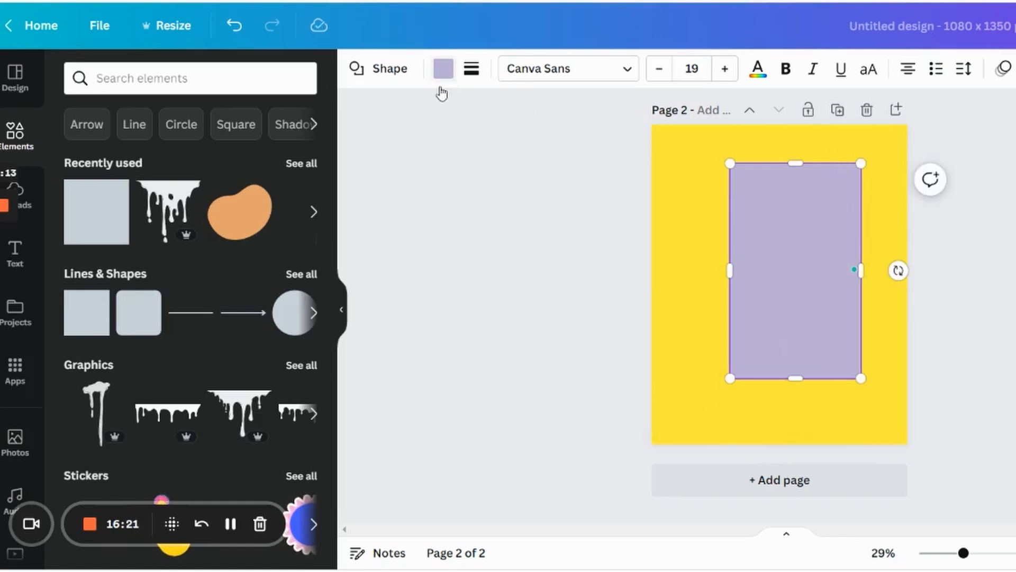
# - Recolour the rectangle dark blue from the default solid colours
pyautogui.click(444, 70)
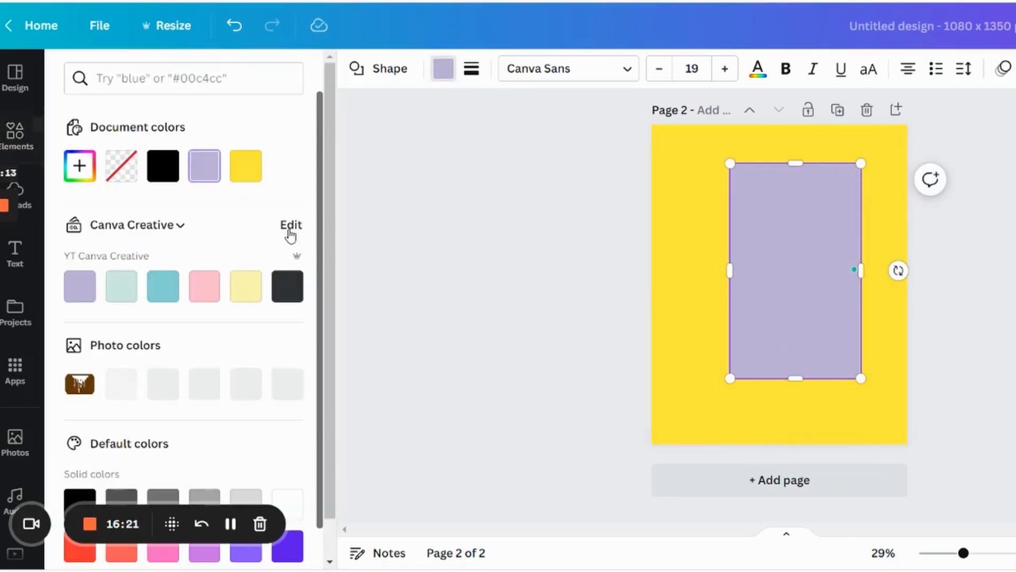
pyautogui.click(167, 296)
pyautogui.scroll(-1, 221, 345)
pyautogui.scroll(-3, 220, 345)
pyautogui.click(289, 489)
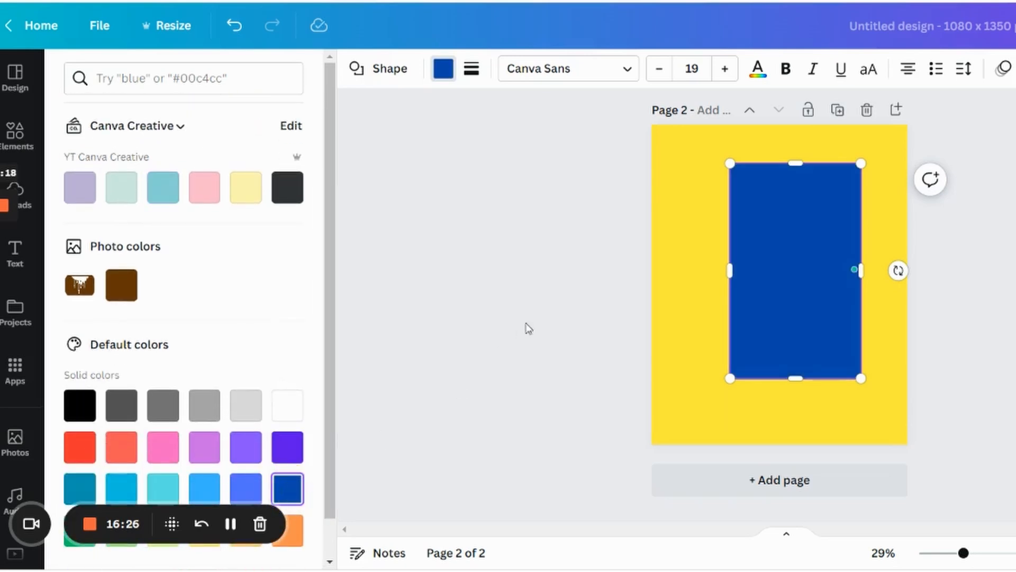
pyautogui.press('Escape')
pyautogui.click(444, 301)
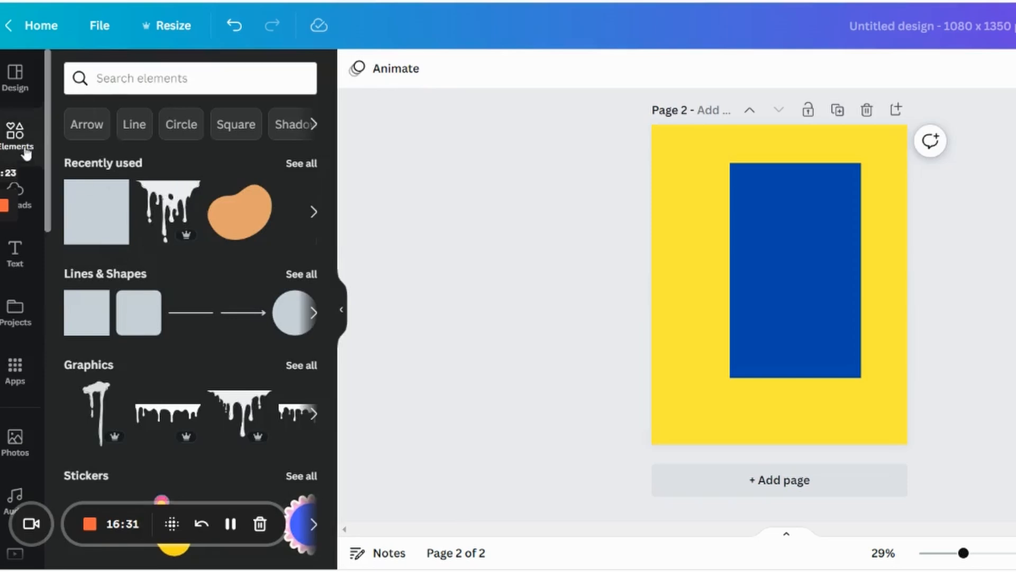
# - Place the newly uploaded drip image over the blue rectangle's lower part, sized so its white area spans the rectangle's width
pyautogui.click(24, 194)
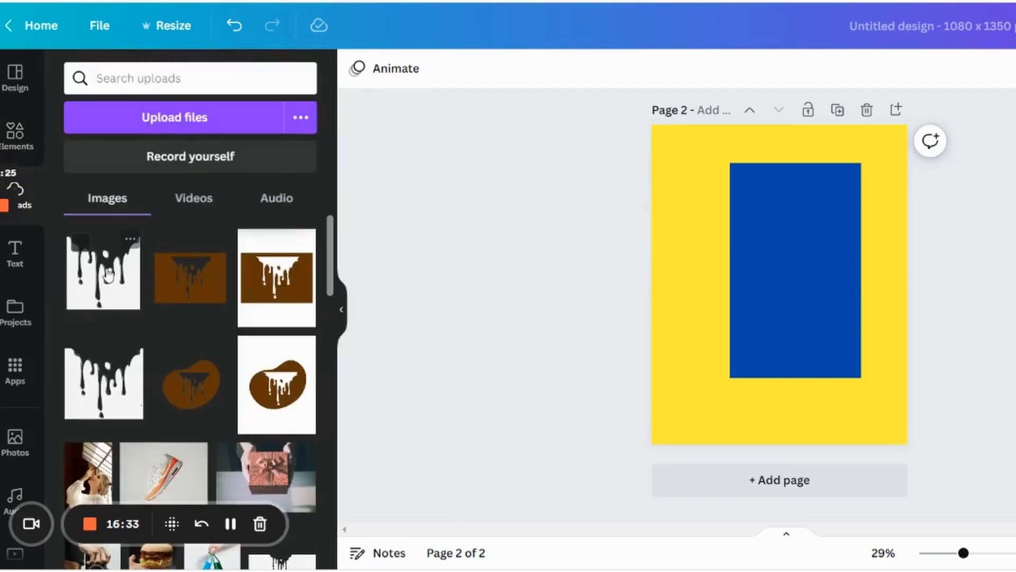
pyautogui.click(103, 283)
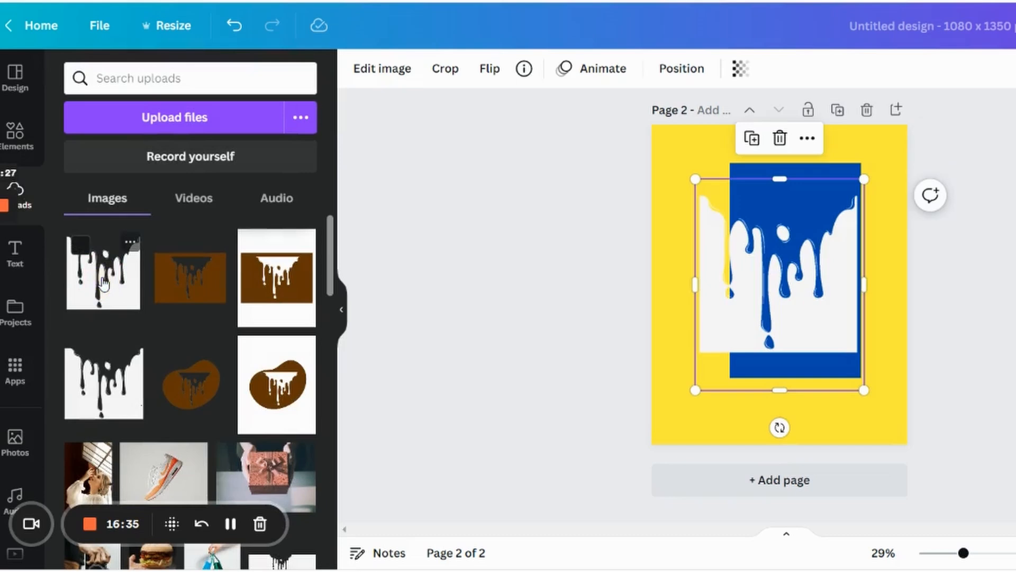
pyautogui.moveTo(695, 178); pyautogui.dragTo(734, 210)
pyautogui.moveTo(849, 345); pyautogui.dragTo(850, 374)
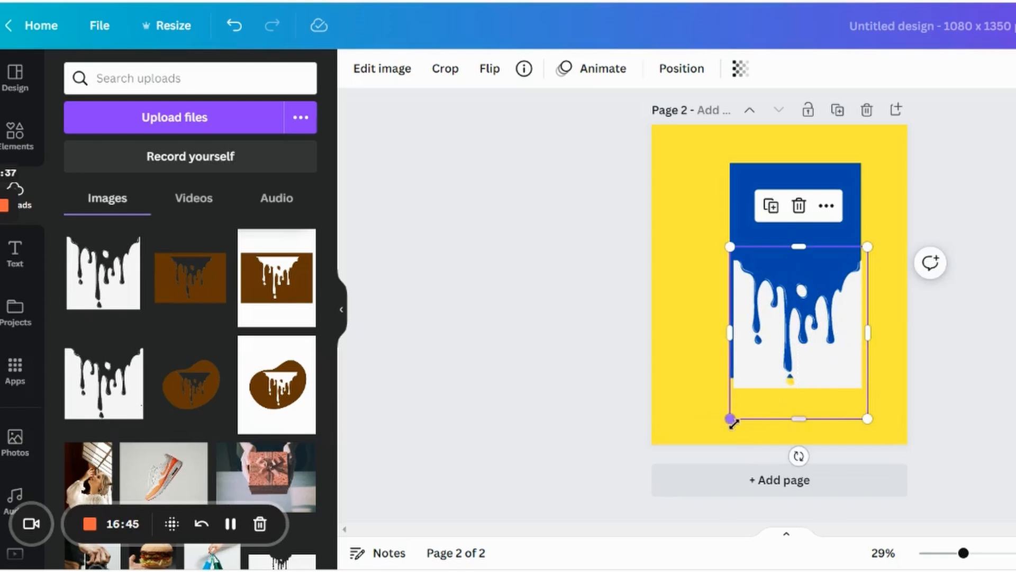
pyautogui.moveTo(730, 421); pyautogui.dragTo(726, 424)
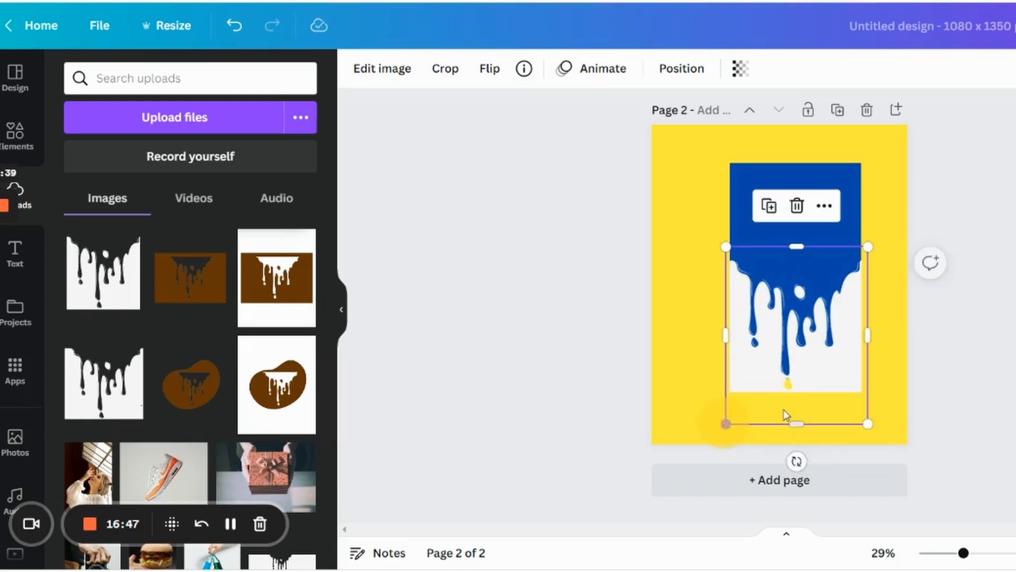
pyautogui.click(965, 368)
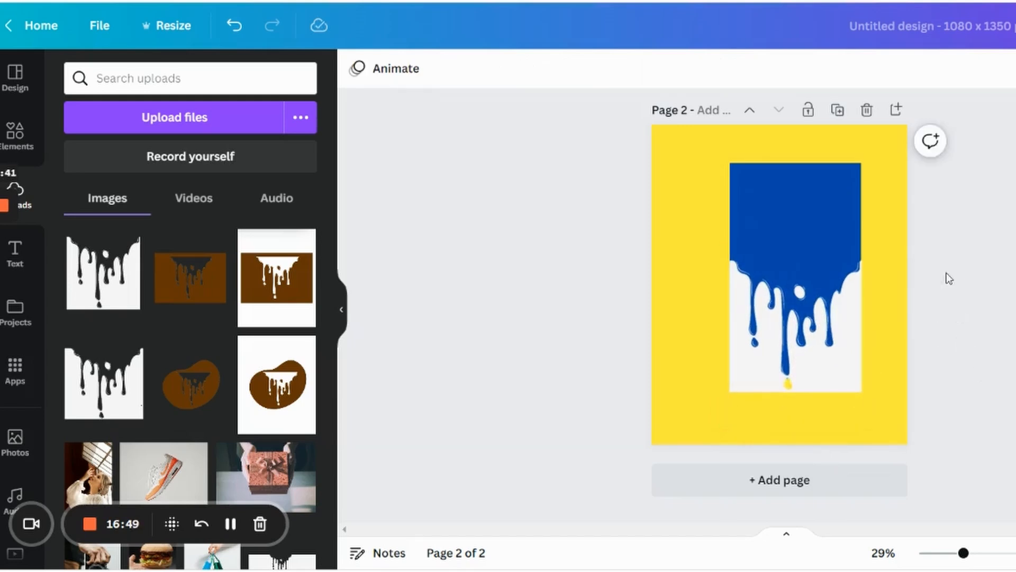
# - Set page 2's background to the drip image's off-white by sampling that colour from the design
pyautogui.click(853, 143)
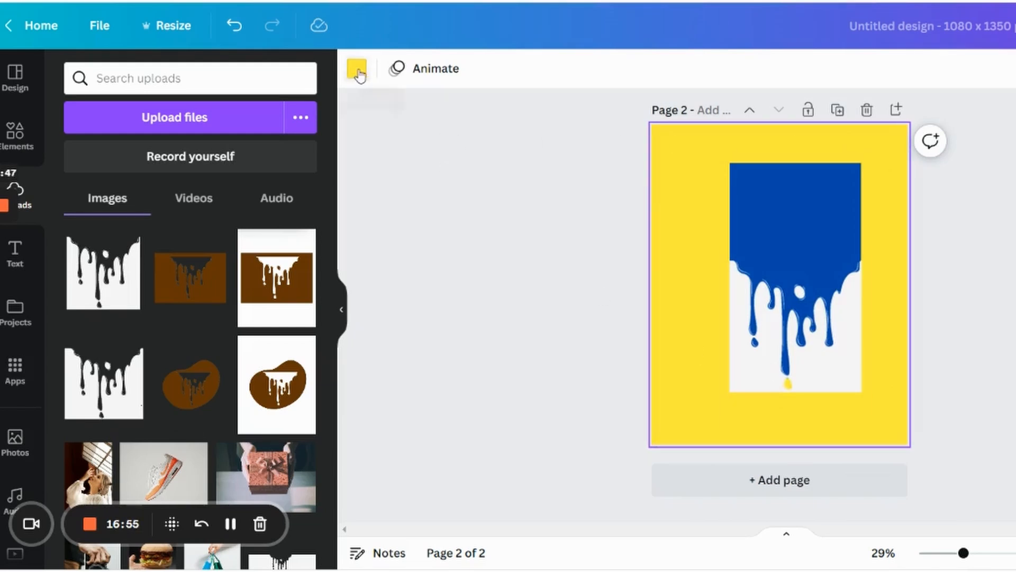
pyautogui.click(357, 74)
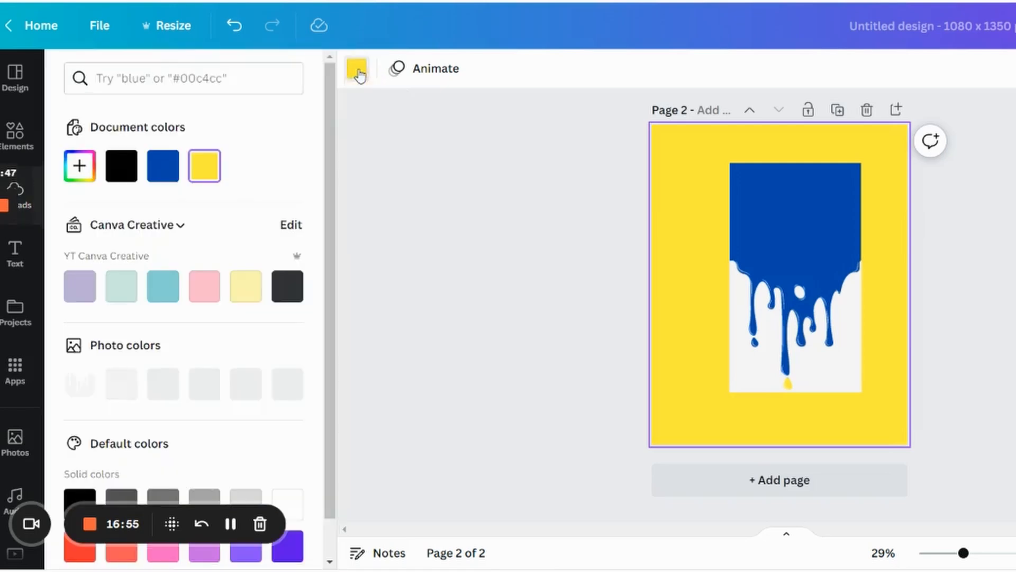
pyautogui.click(80, 166)
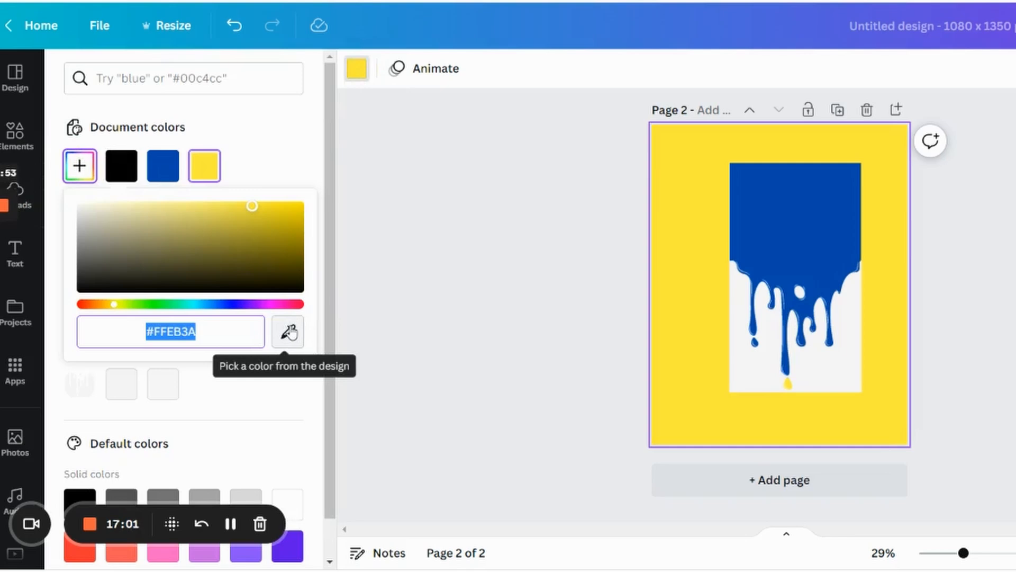
pyautogui.click(290, 332)
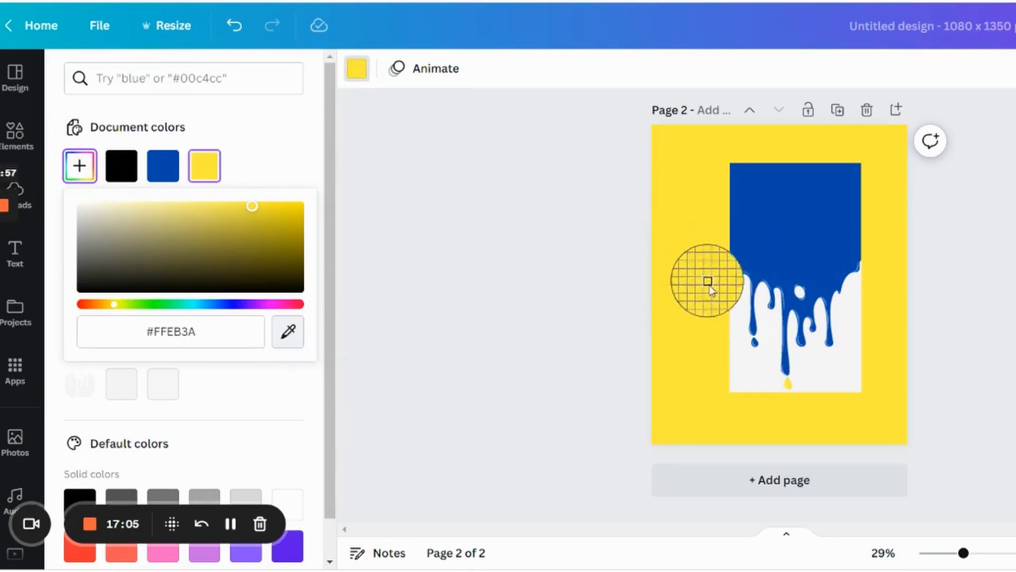
pyautogui.click(759, 360)
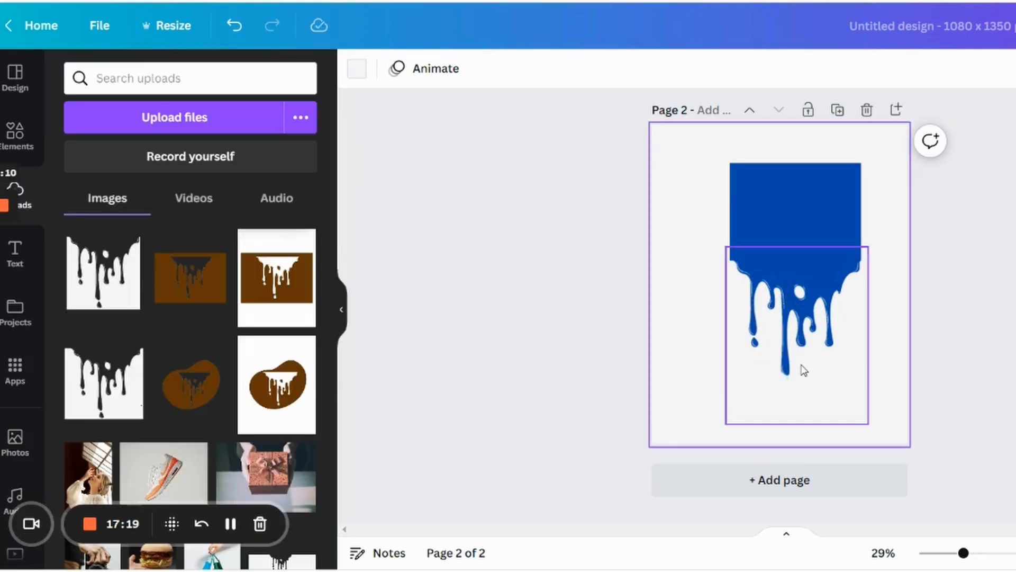
# - Reposition the drip image over the blue rectangle so it covers the rectangle's side edges and the drips end cleanly
pyautogui.click(789, 363)
pyautogui.moveTo(797, 365)
pyautogui.mouseDown()
pyautogui.moveTo(805, 365)
pyautogui.moveTo(743, 357)
pyautogui.moveTo(800, 362)
pyautogui.moveTo(750, 367)
pyautogui.moveTo(796, 363)
pyautogui.mouseUp()
pyautogui.click(868, 328)
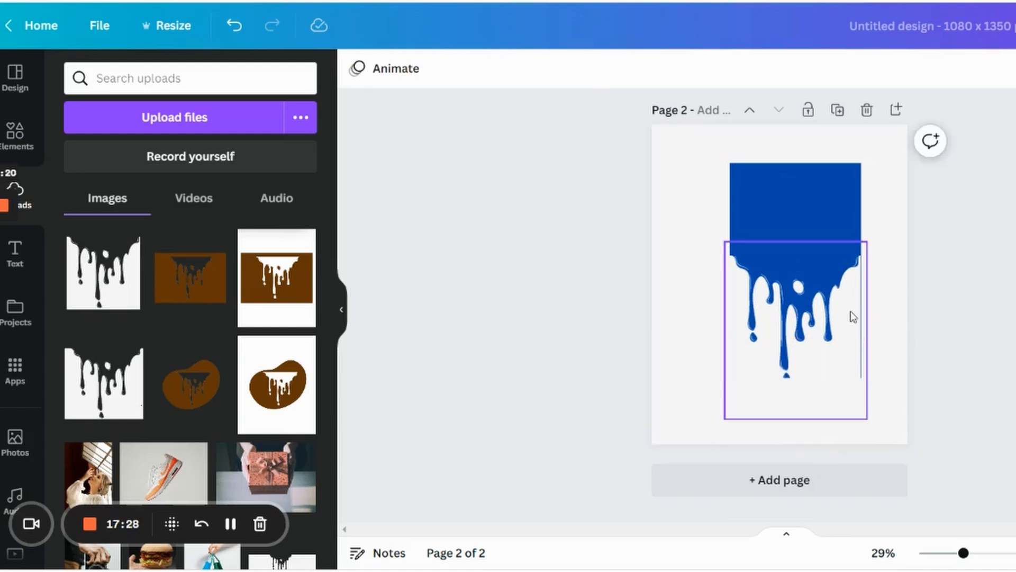
pyautogui.moveTo(849, 316); pyautogui.dragTo(844, 335)
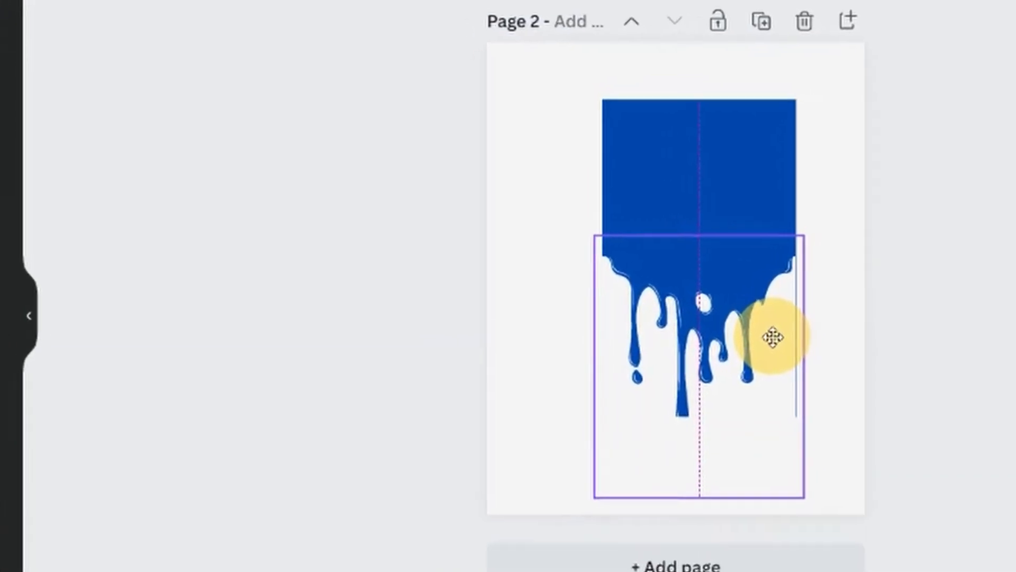
pyautogui.moveTo(756, 358); pyautogui.dragTo(756, 358)
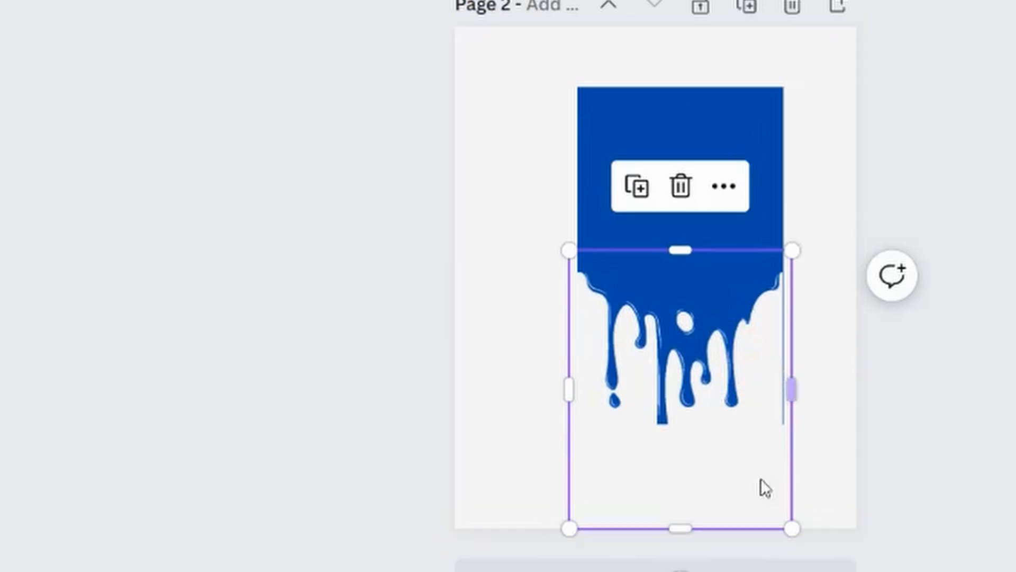
pyautogui.moveTo(735, 467); pyautogui.dragTo(757, 412)
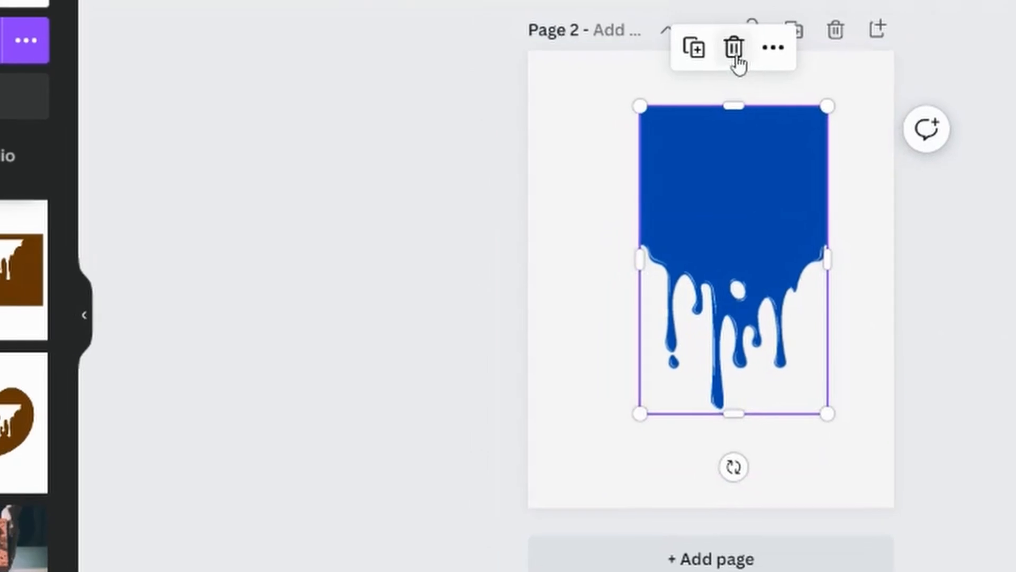
# - Delete the blue rectangle and the drip image from page 2
pyautogui.click(703, 34)
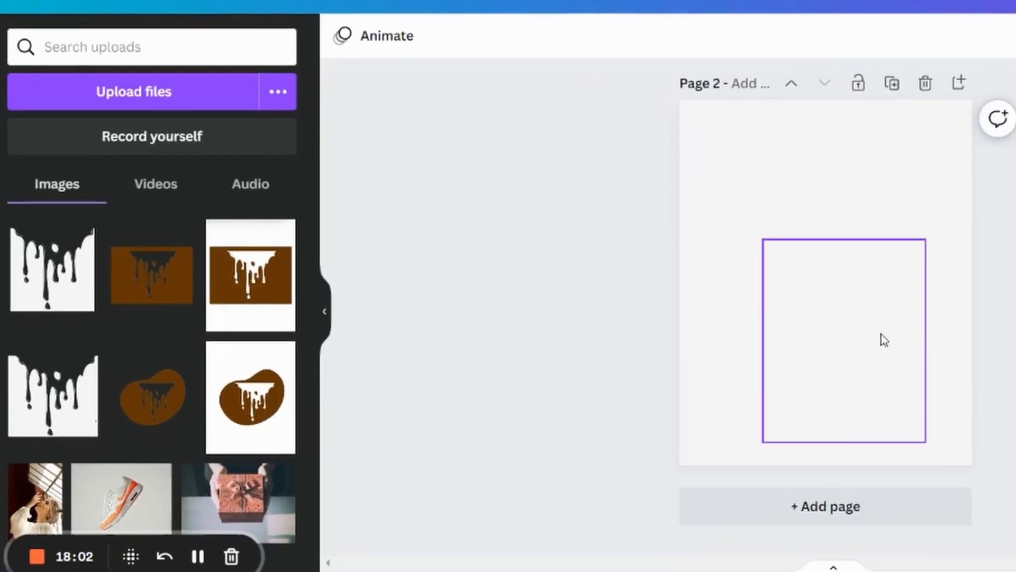
pyautogui.click(854, 341)
pyautogui.click(815, 189)
# - Switch from the Drip Effect example back to the untitled design and select its blank second page
pyautogui.scroll(5, 999, 329)
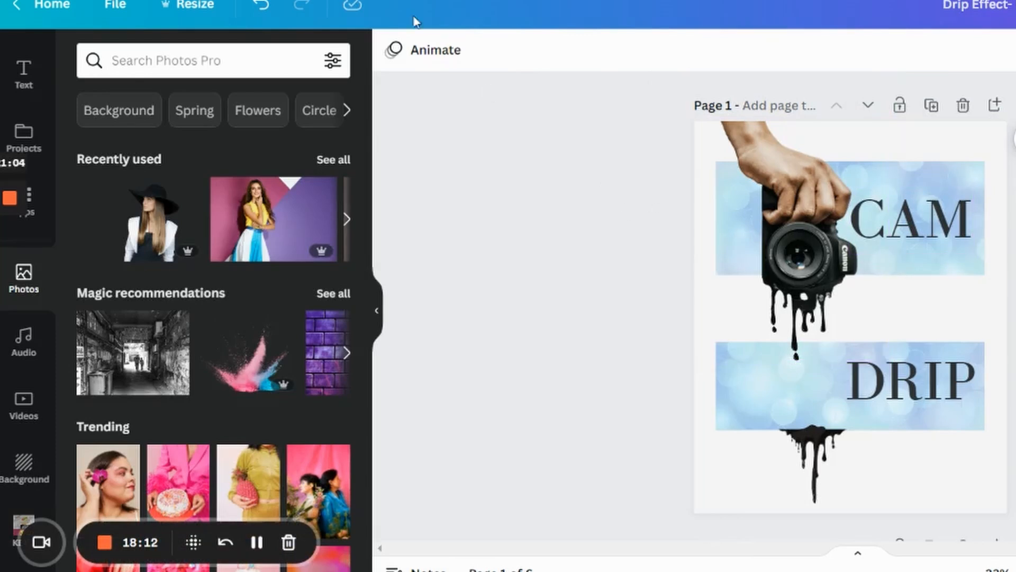
pyautogui.hotkey('ctrl', 'Tab')
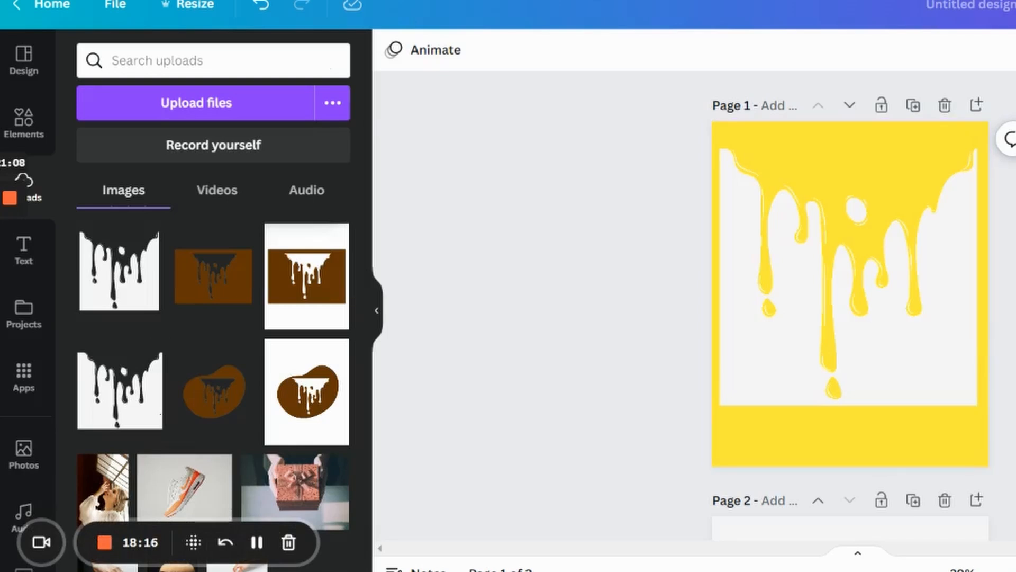
pyautogui.scroll(-5, 762, 332)
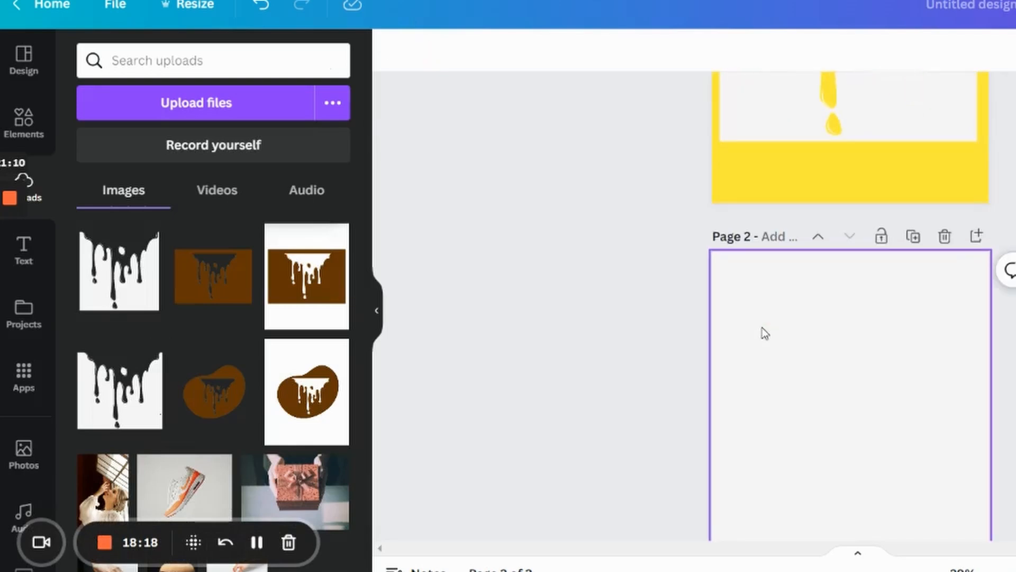
pyautogui.click(912, 352)
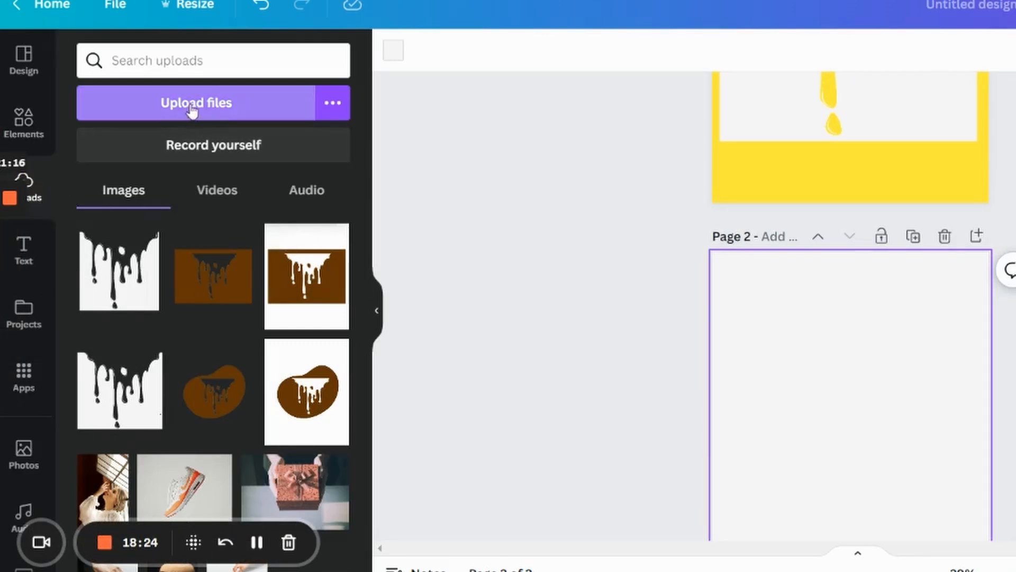
# - Place the uploaded photo of a hand holding a camera on page 2 and enlarge it to reach the page's right side
pyautogui.scroll(-6, 340, 319)
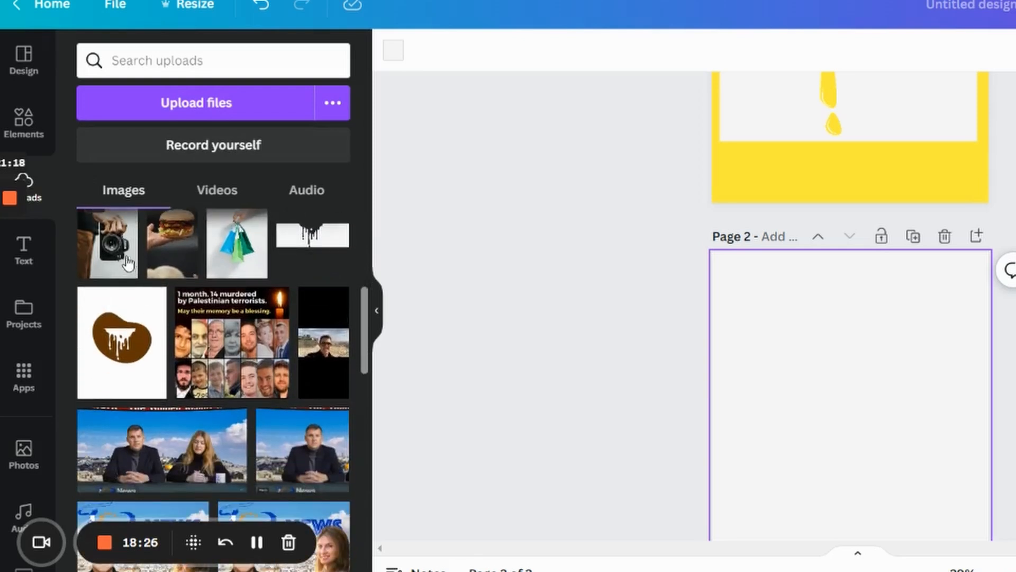
pyautogui.scroll(-3, 639, 335)
pyautogui.click(107, 243)
pyautogui.moveTo(764, 154); pyautogui.dragTo(711, 129)
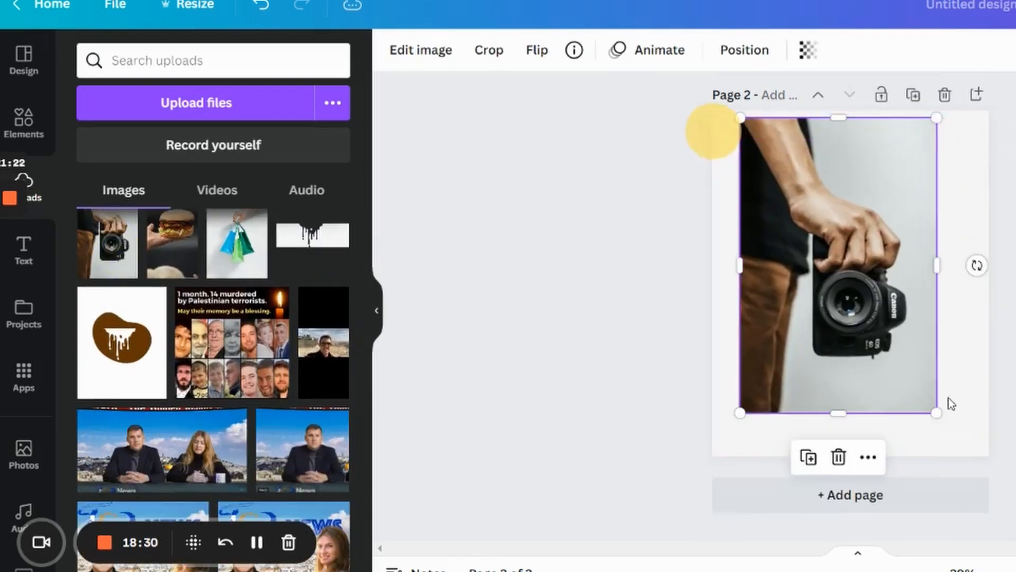
pyautogui.moveTo(936, 412); pyautogui.dragTo(998, 481)
# - Remove the camera photo's background and erase the leftover body and clothing with a size 75 brush, keeping the arm and camera
pyautogui.click(434, 53)
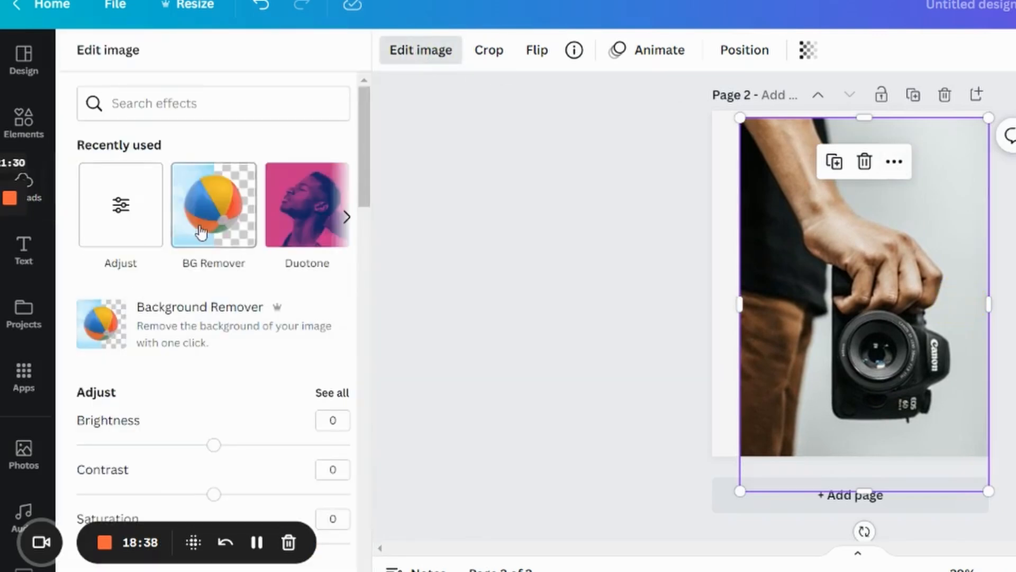
pyautogui.click(200, 232)
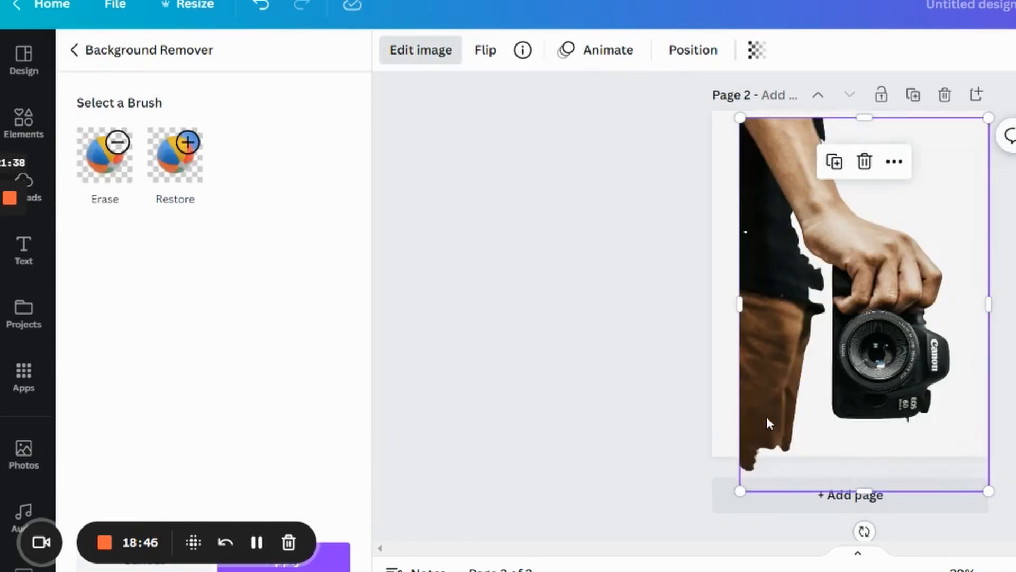
pyautogui.click(108, 156)
pyautogui.moveTo(152, 260); pyautogui.dragTo(202, 258)
pyautogui.moveTo(757, 433)
pyautogui.mouseDown()
pyautogui.moveTo(765, 311)
pyautogui.moveTo(756, 309)
pyautogui.moveTo(739, 430)
pyautogui.moveTo(740, 246)
pyautogui.moveTo(758, 425)
pyautogui.mouseUp()
pyautogui.moveTo(200, 258); pyautogui.dragTo(282, 257)
pyautogui.moveTo(774, 415)
pyautogui.mouseDown()
pyautogui.moveTo(787, 312)
pyautogui.moveTo(771, 254)
pyautogui.mouseUp()
pyautogui.scroll(3, 771, 254)
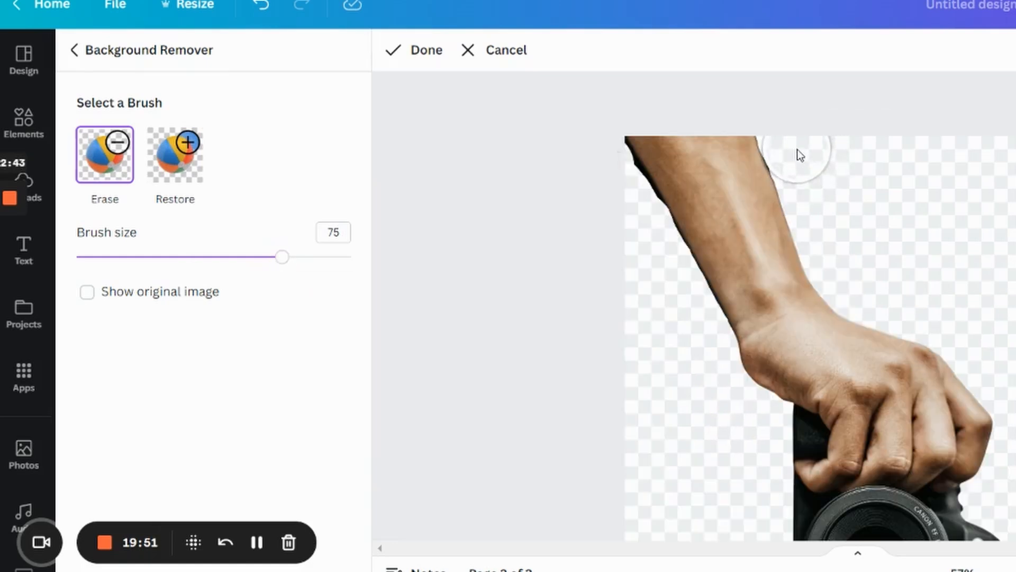
pyautogui.scroll(-3, 898, 319)
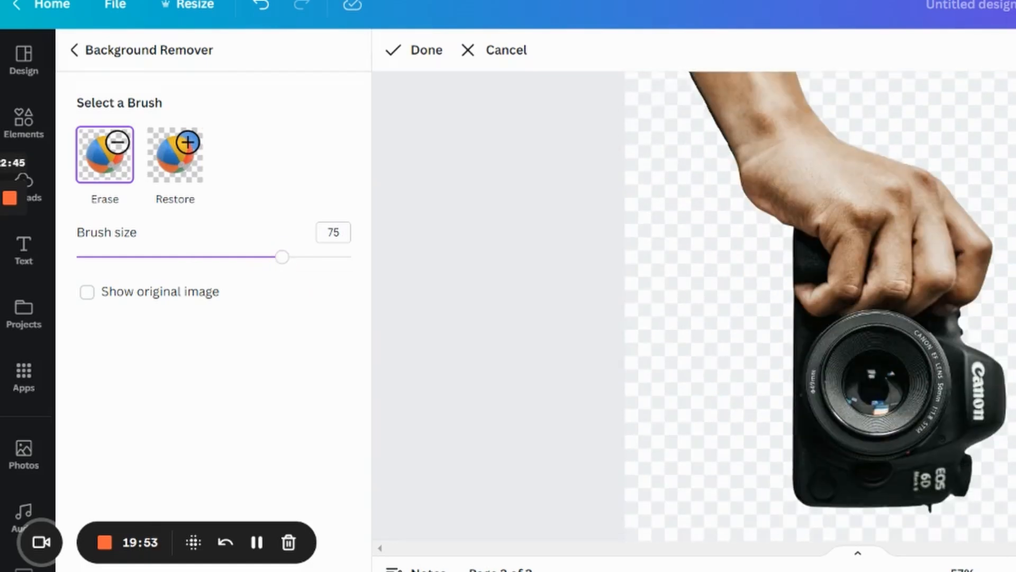
pyautogui.scroll(-4, 722, 479)
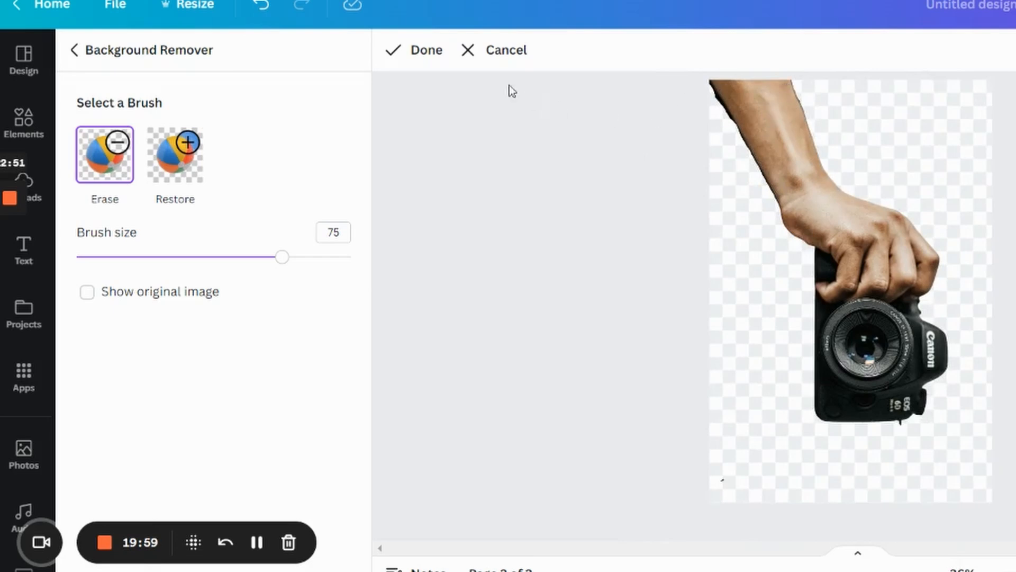
pyautogui.click(425, 50)
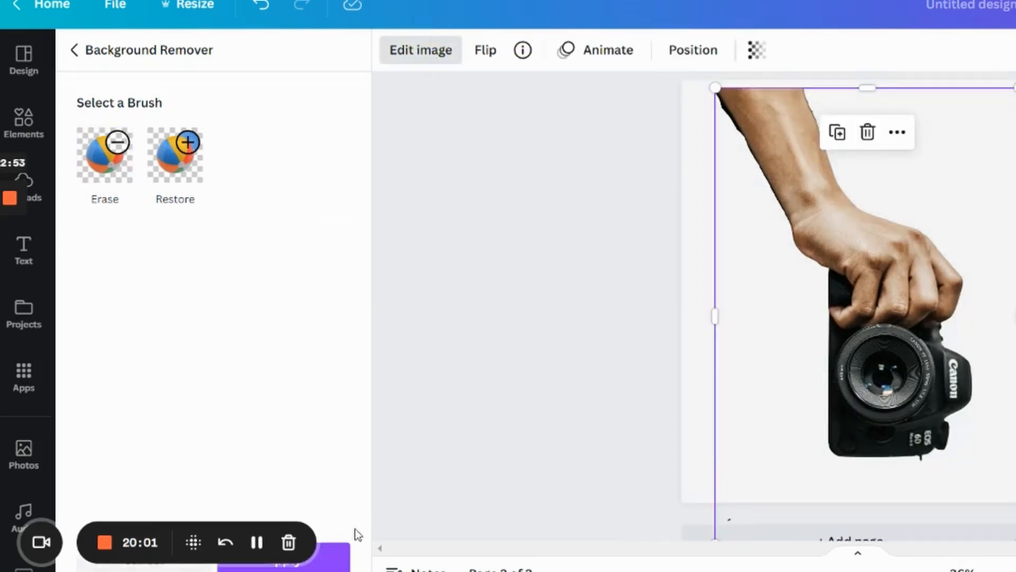
pyautogui.click(344, 561)
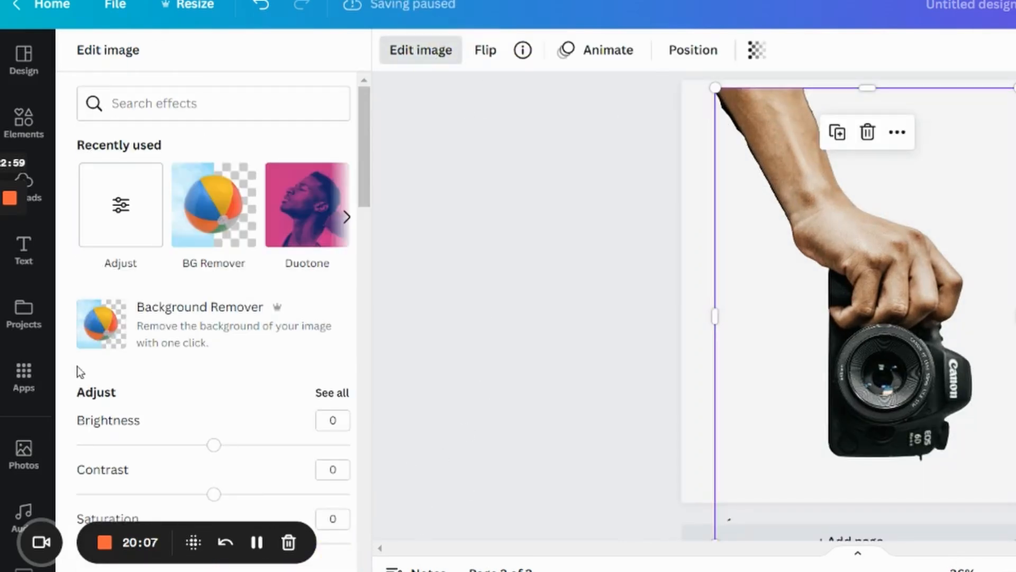
pyautogui.click(550, 338)
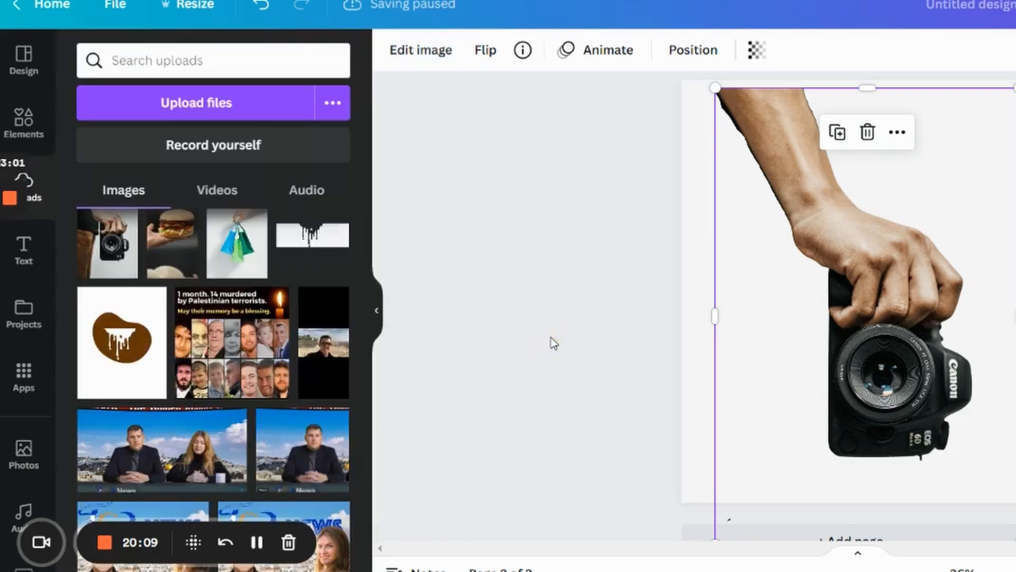
# - Reposition the camera cut-out so the arm enters from page 2's top edge near the left side
pyautogui.moveTo(998, 443); pyautogui.dragTo(942, 344)
pyautogui.scroll(3, 907, 284)
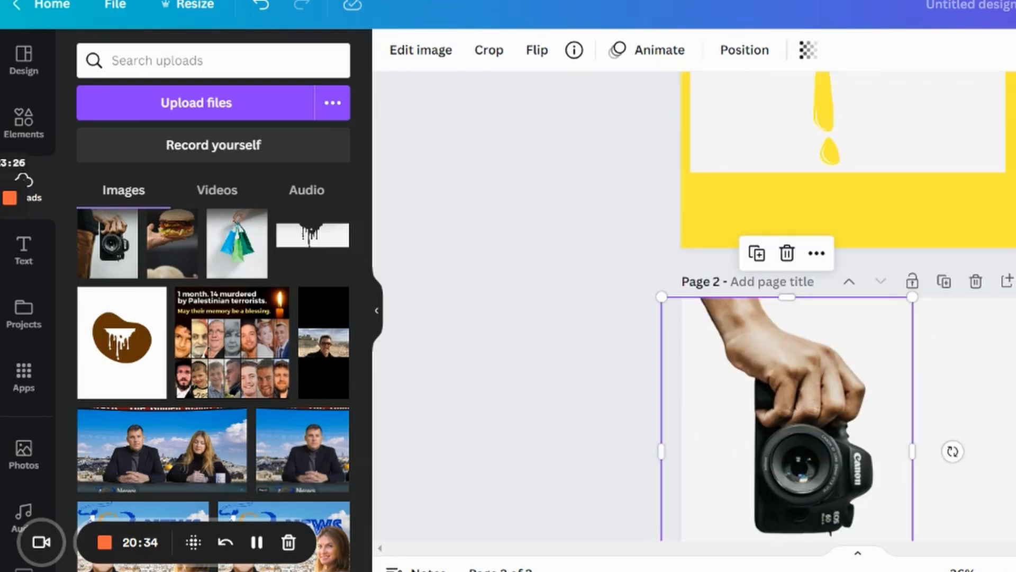
pyautogui.press('Escape')
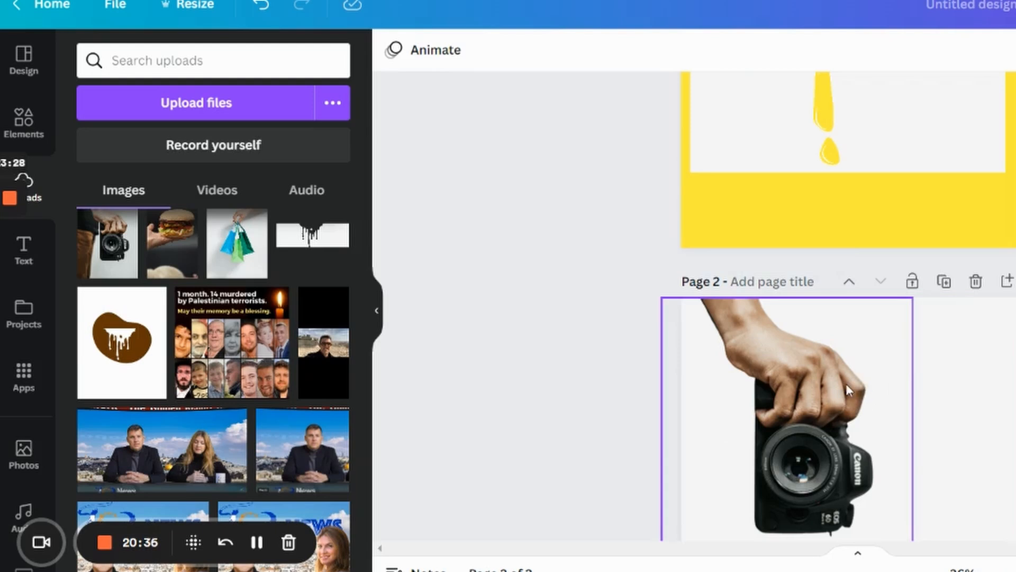
# - Sharpen the camera cut-out by setting its Blur adjustment to -7
pyautogui.click(850, 390)
pyautogui.click(422, 51)
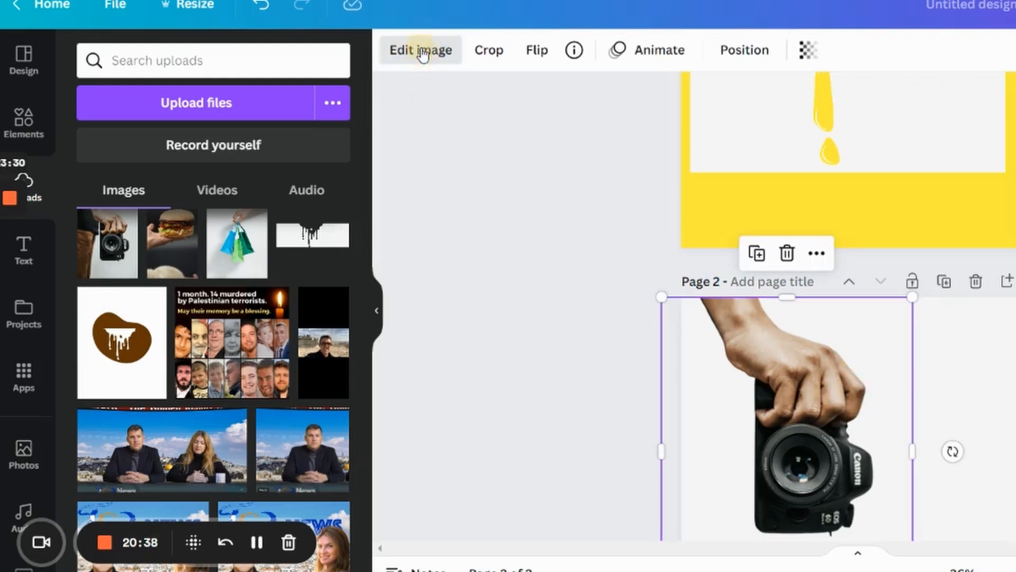
pyautogui.click(209, 221)
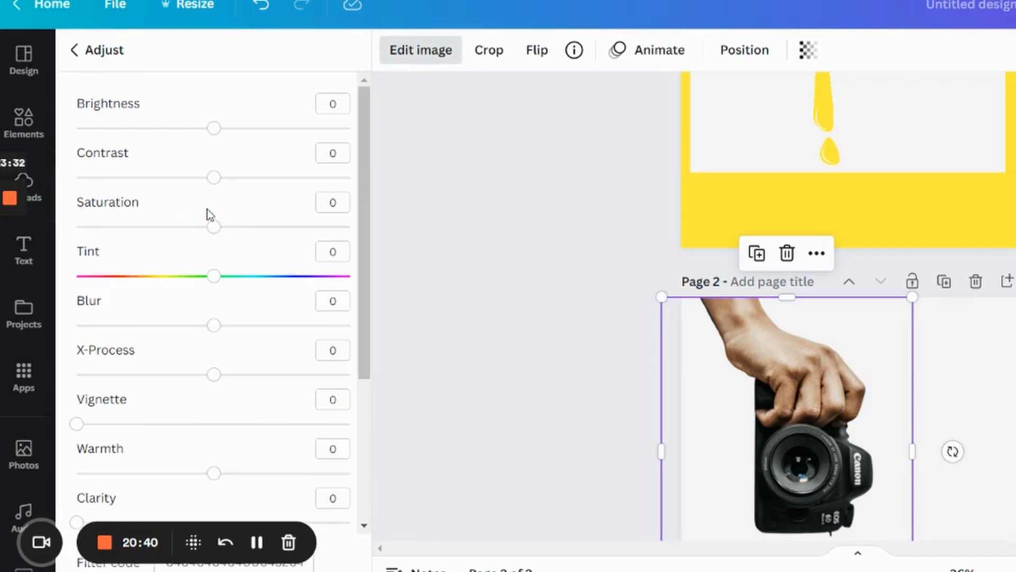
pyautogui.scroll(-3, 191, 339)
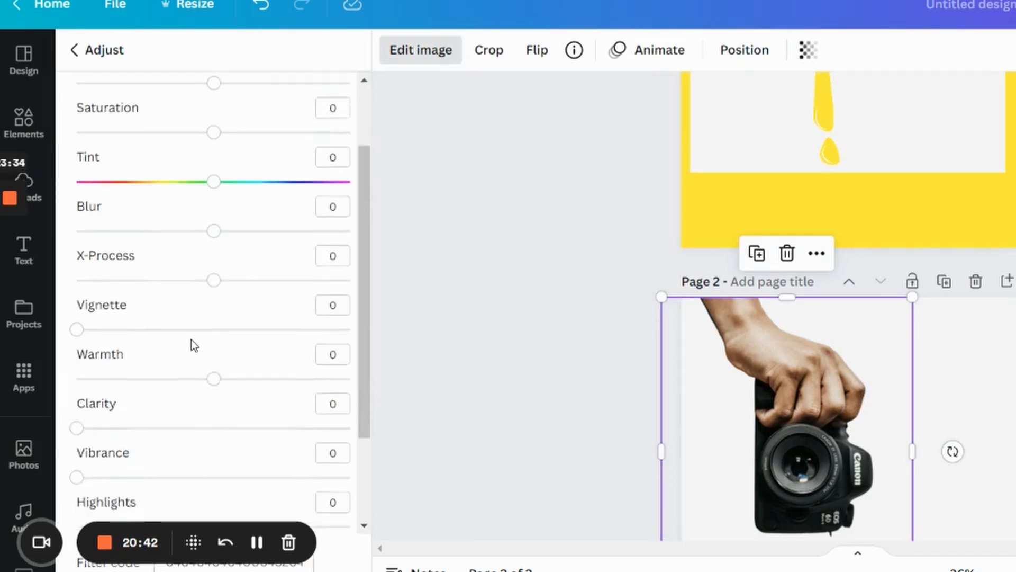
pyautogui.scroll(3, 221, 324)
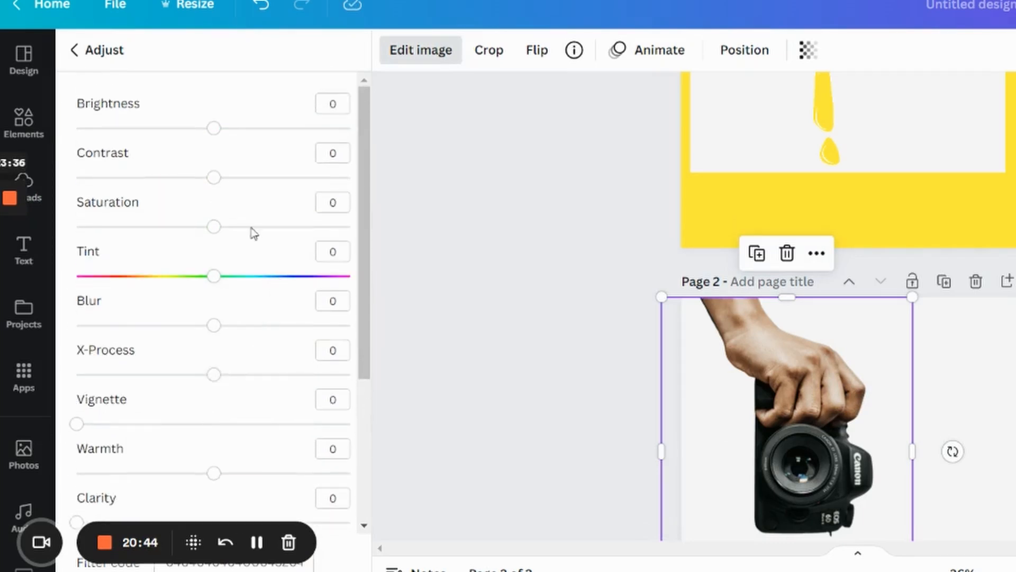
pyautogui.moveTo(215, 328); pyautogui.dragTo(204, 325)
pyautogui.keyDown('ctrl'); pyautogui.scroll(3, 762, 329); pyautogui.keyUp('ctrl')
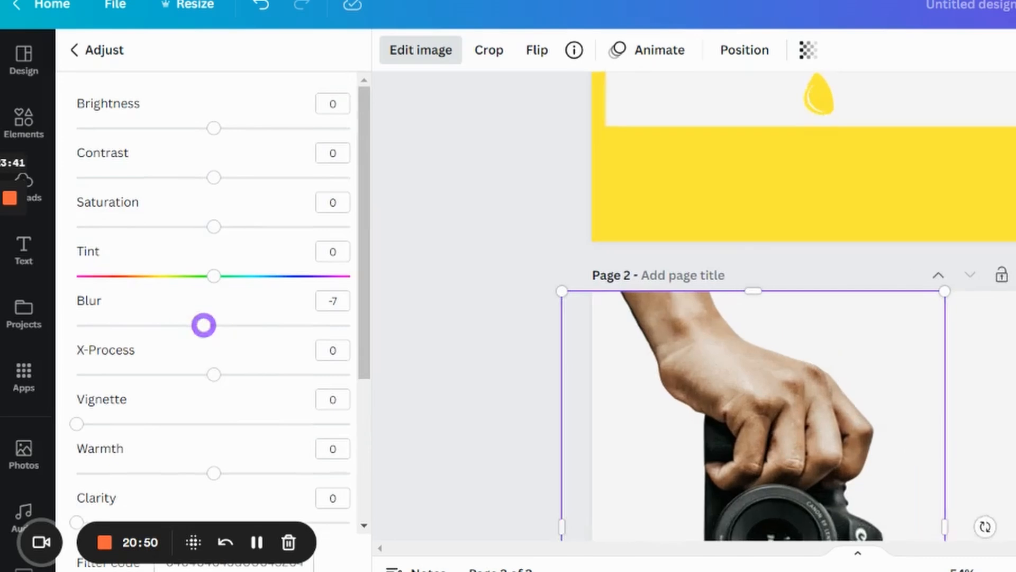
pyautogui.scroll(-4, 763, 328)
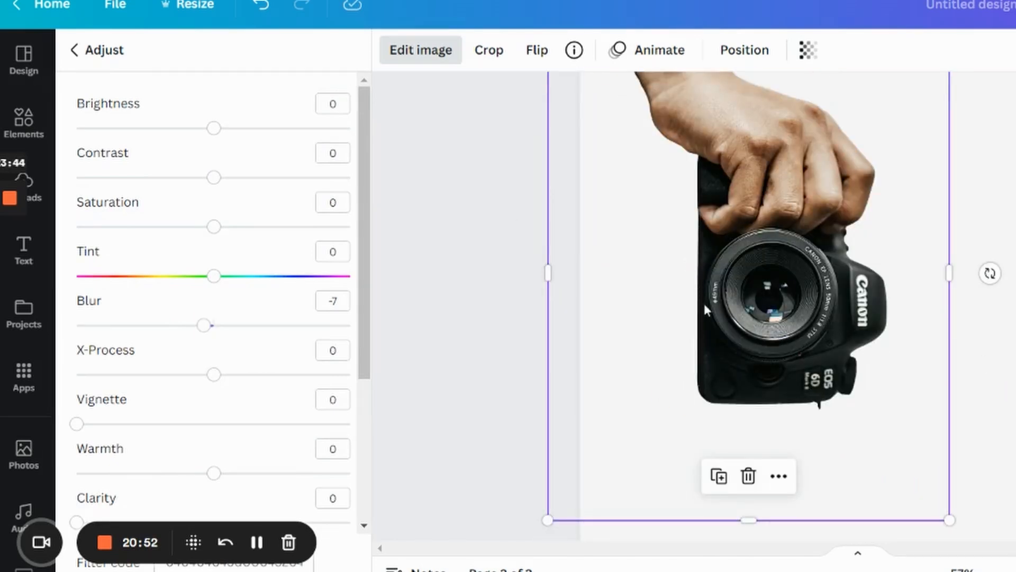
pyautogui.scroll(2, 642, 243)
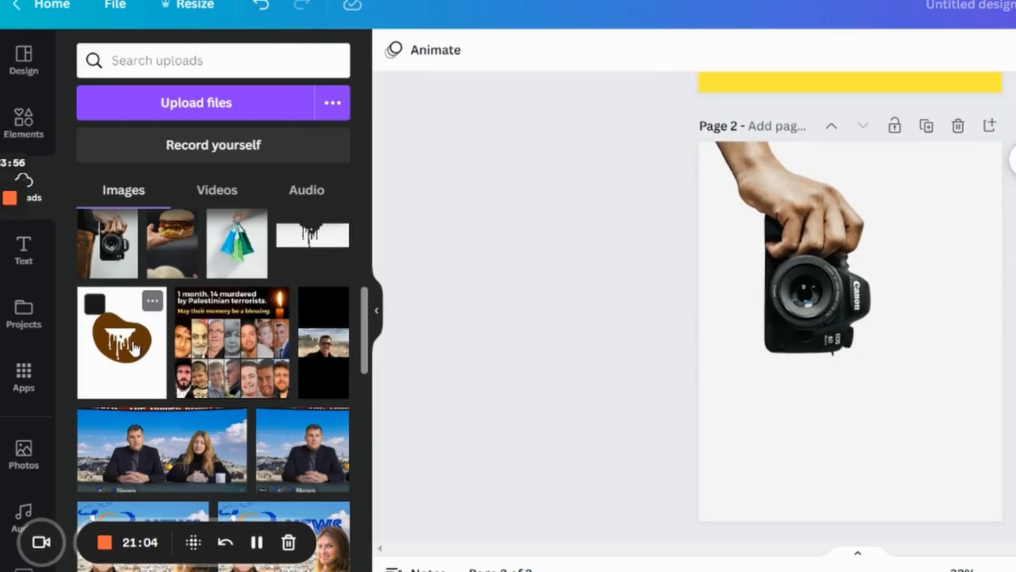
# - Add the uploaded off-white drip image to page 2 and place it below the camera lens, scaled to about 647 px wide
pyautogui.scroll(3, 228, 310)
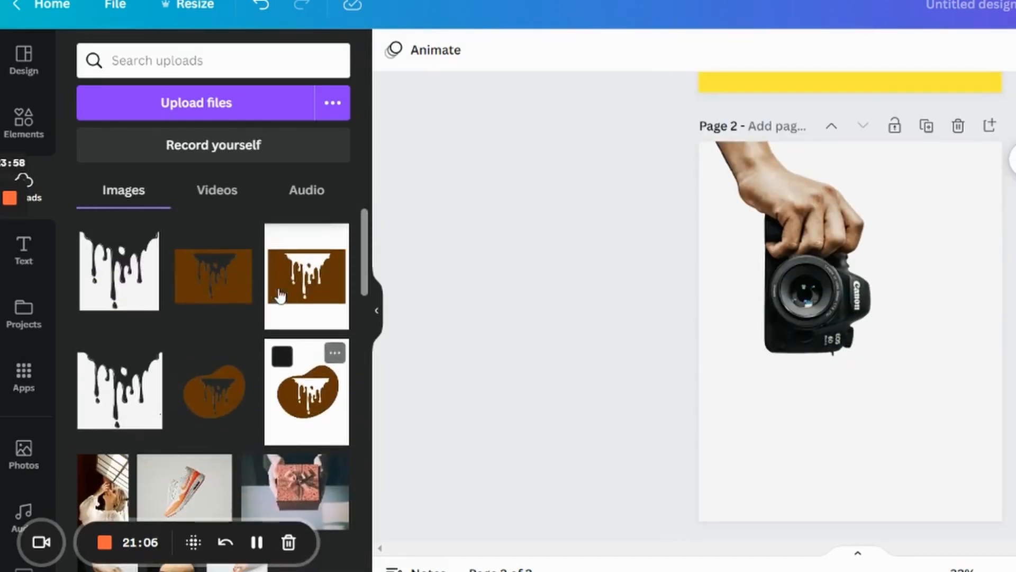
pyautogui.click(118, 288)
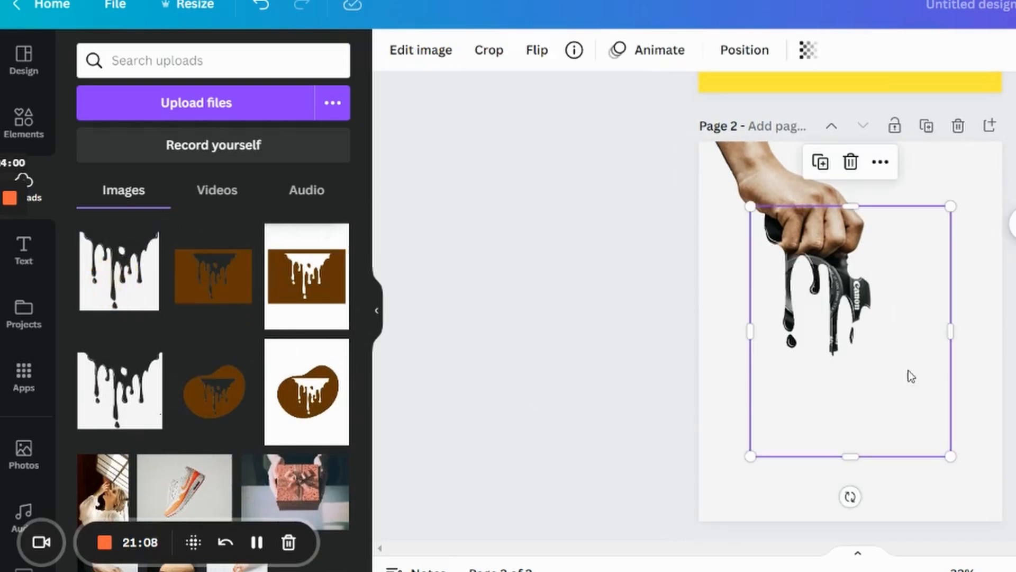
pyautogui.moveTo(901, 380); pyautogui.dragTo(898, 437)
pyautogui.moveTo(946, 281); pyautogui.dragTo(925, 300)
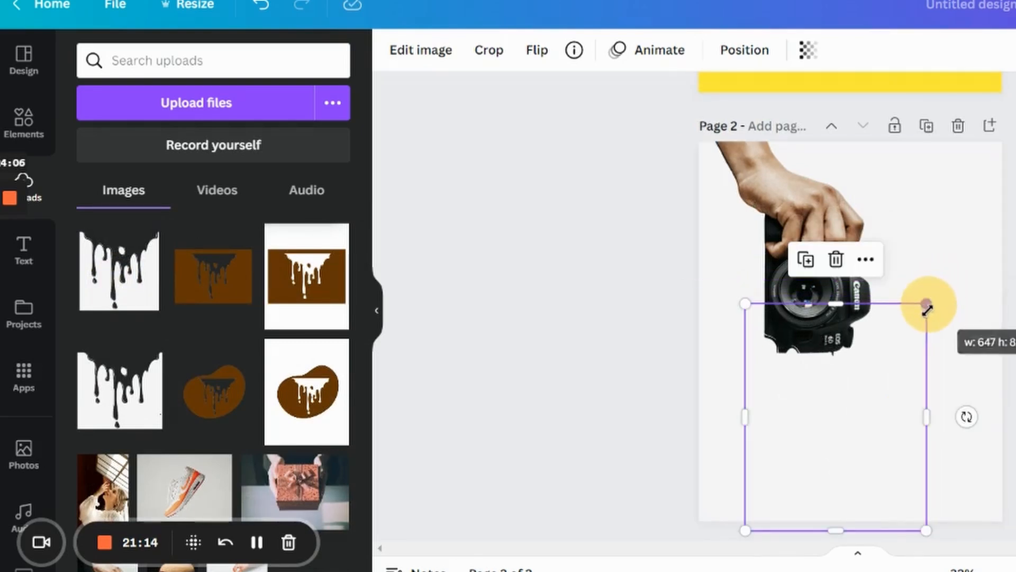
# - Change page 2's background to the yellow from the document colours
pyautogui.click(975, 175)
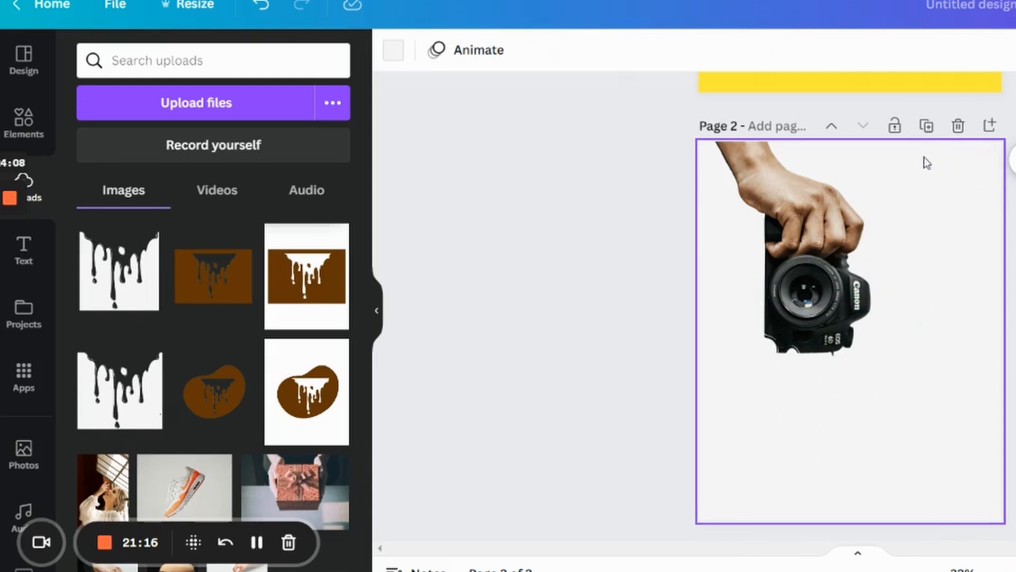
pyautogui.click(392, 51)
pyautogui.click(183, 155)
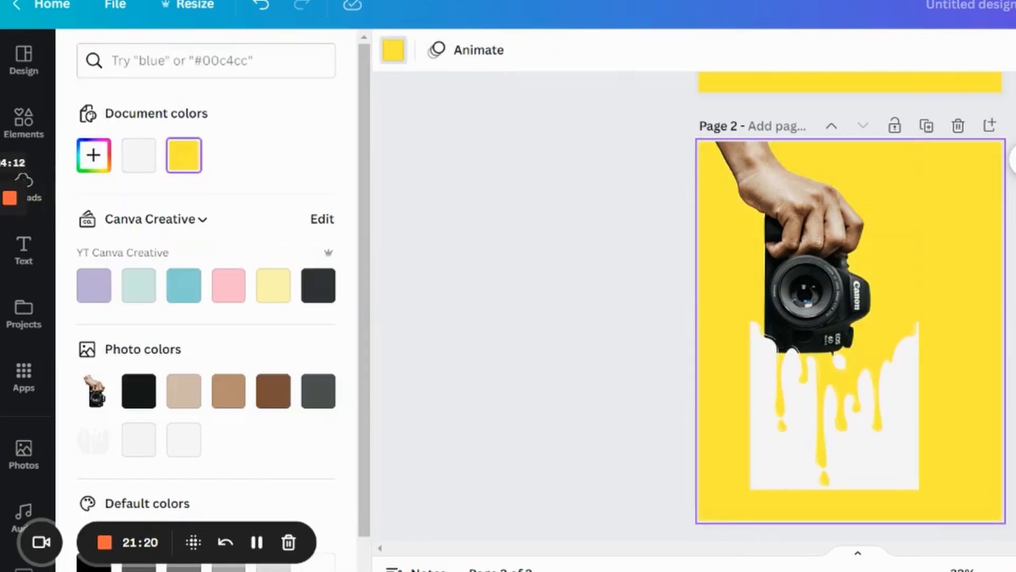
pyautogui.click(1010, 423)
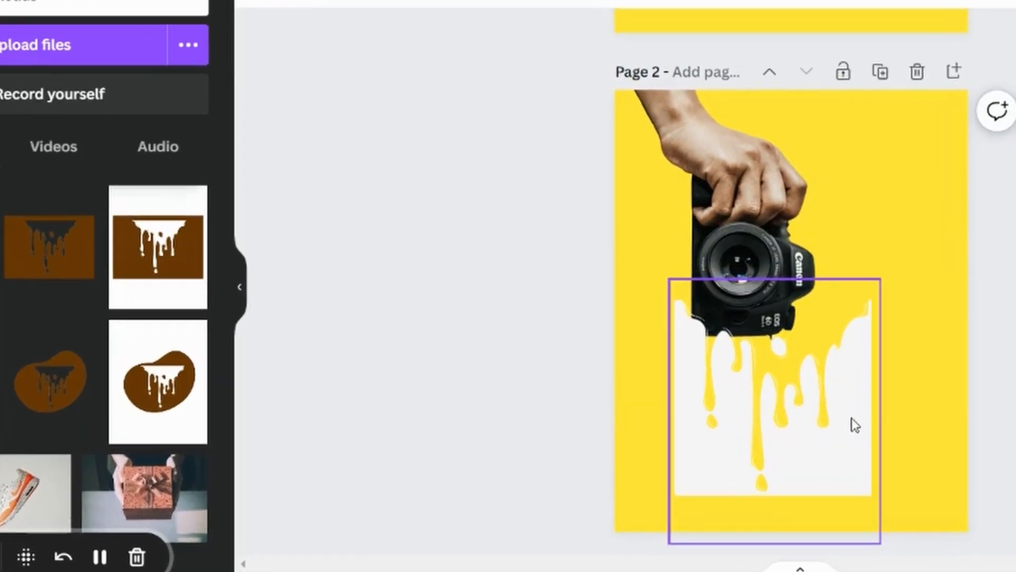
# - Shrink the drip image to the camera's width and position it over the camera's lower part so the drips cut into it
pyautogui.moveTo(901, 424); pyautogui.dragTo(896, 425)
pyautogui.moveTo(817, 417); pyautogui.dragTo(788, 375)
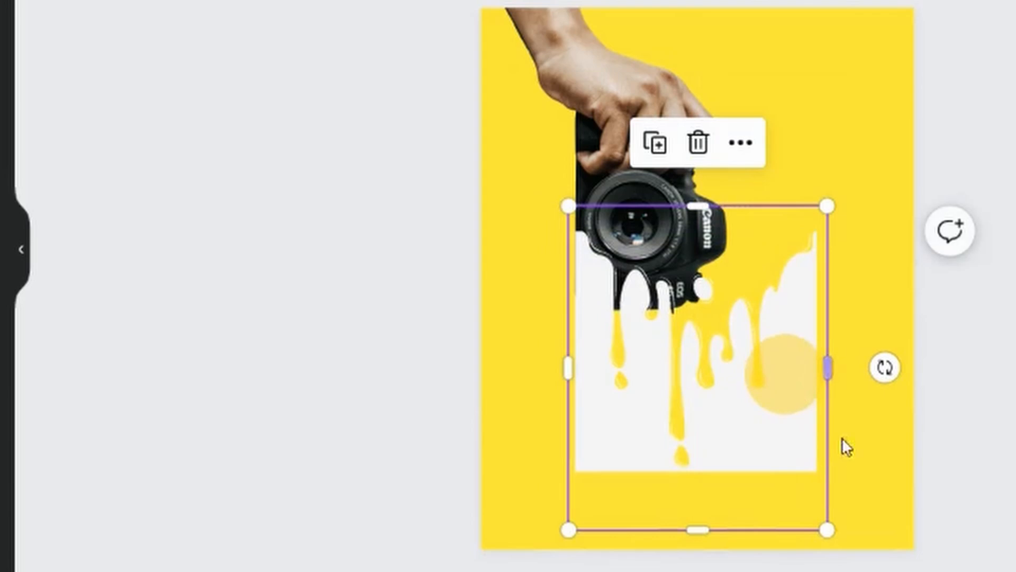
pyautogui.moveTo(846, 205); pyautogui.dragTo(773, 479)
pyautogui.moveTo(722, 535); pyautogui.dragTo(647, 483)
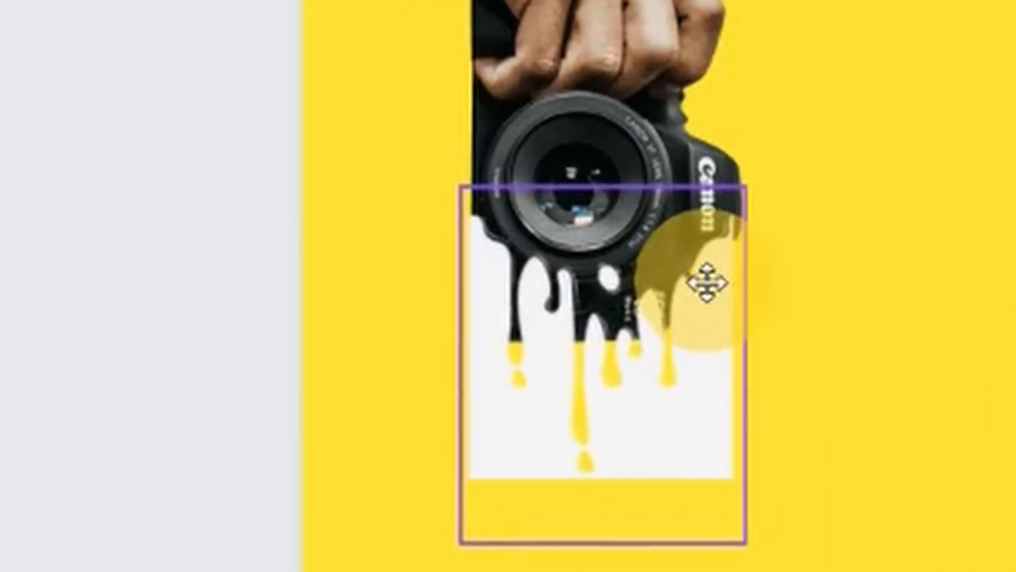
pyautogui.moveTo(757, 186); pyautogui.dragTo(772, 186)
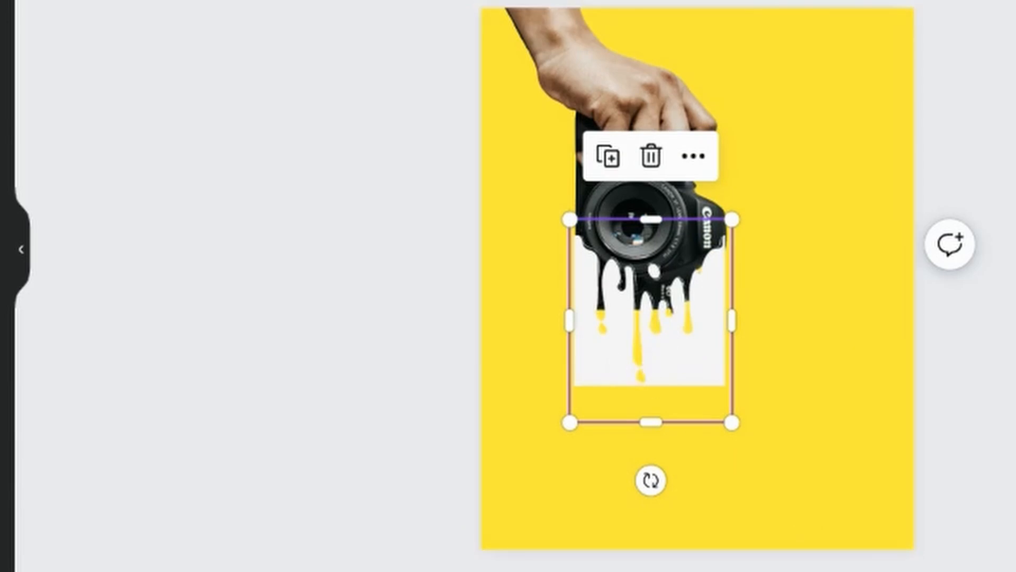
# - Add a square to page 2 and fill it with the camera's black, #151B1B, sampled from the photo
pyautogui.scroll(3, 697, 449)
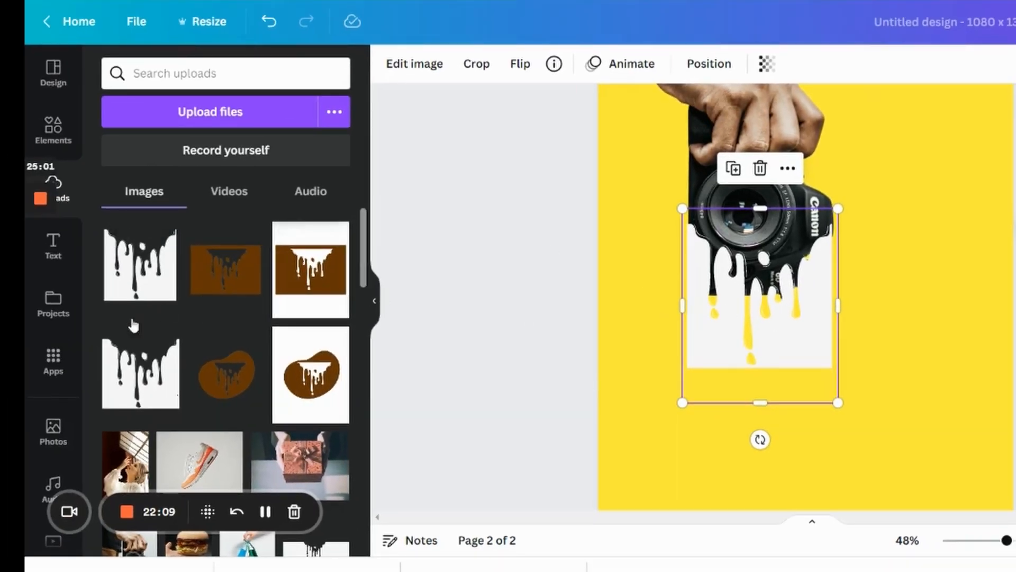
pyautogui.click(54, 132)
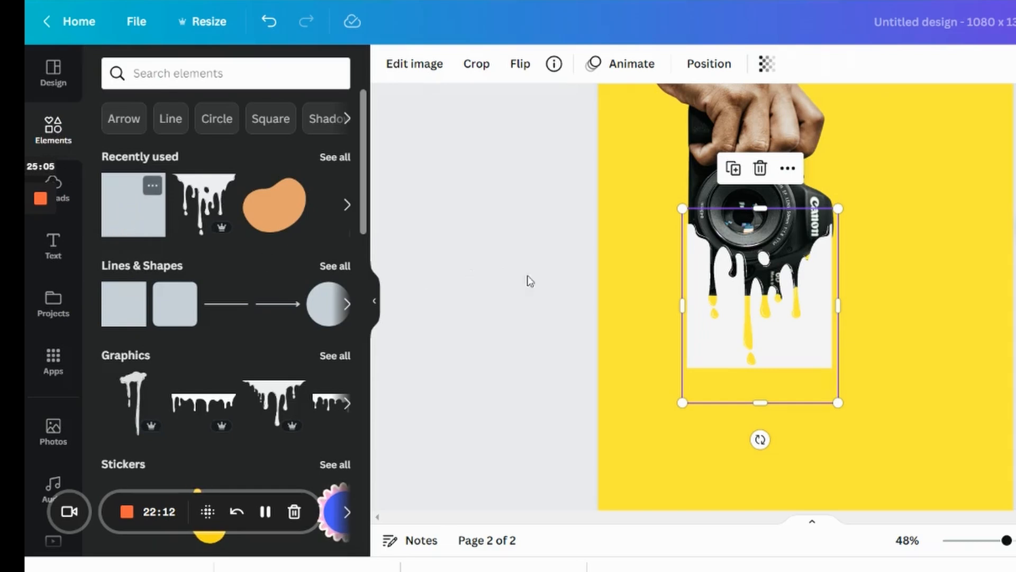
pyautogui.hotkey('ctrl', 'z')
pyautogui.click(475, 64)
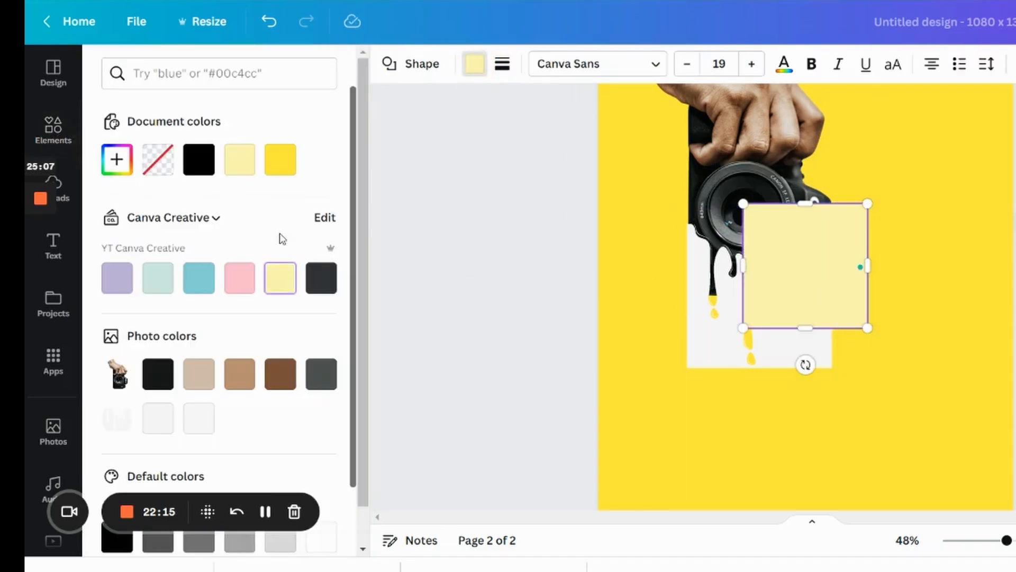
pyautogui.click(324, 277)
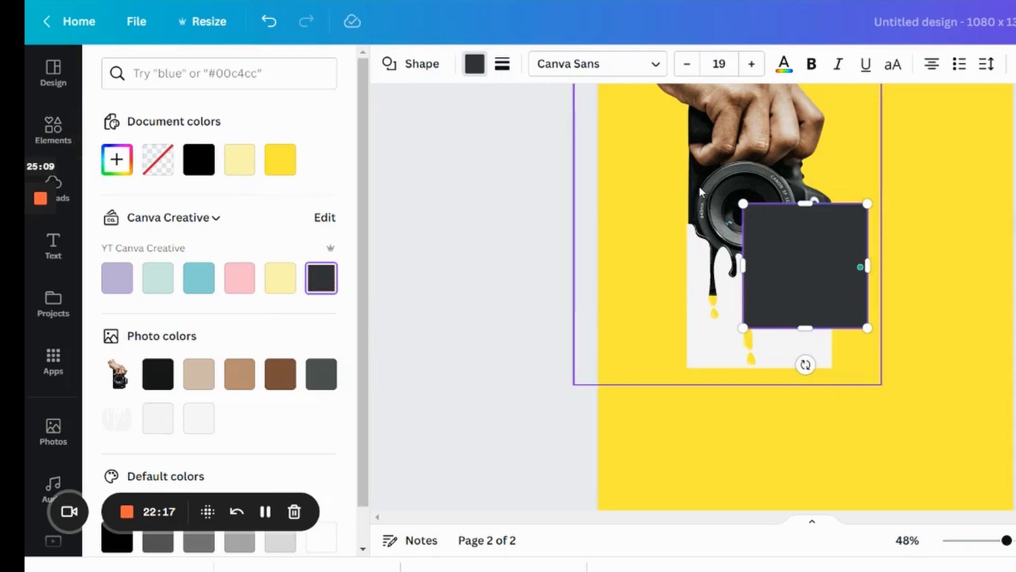
pyautogui.click(119, 159)
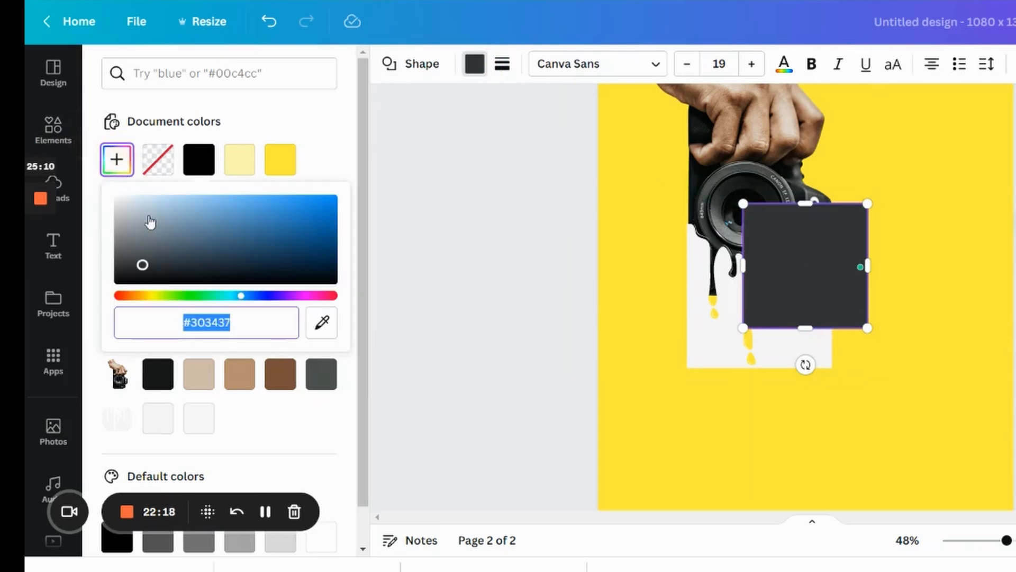
pyautogui.click(321, 322)
pyautogui.click(697, 191)
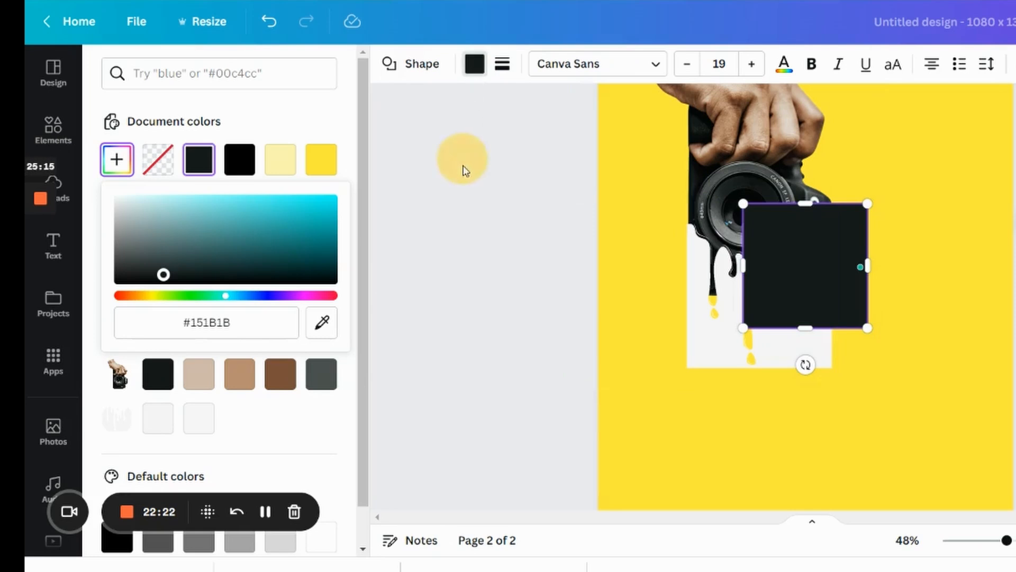
# - Move the black square onto the drip image and shrink it to about 268 × 309 px so it stays inside the image's edges
pyautogui.click(815, 305)
pyautogui.moveTo(812, 262); pyautogui.dragTo(768, 290)
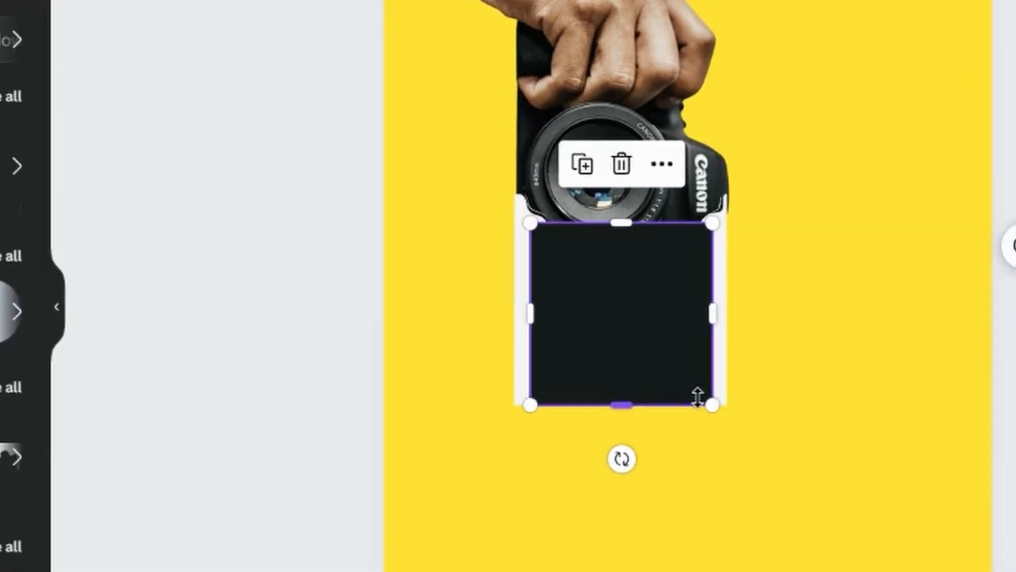
pyautogui.moveTo(712, 314); pyautogui.dragTo(697, 313)
pyautogui.moveTo(365, 313); pyautogui.dragTo(381, 316)
pyautogui.moveTo(474, 442)
pyautogui.mouseDown()
pyautogui.moveTo(474, 415)
pyautogui.moveTo(471, 426)
pyautogui.mouseUp()
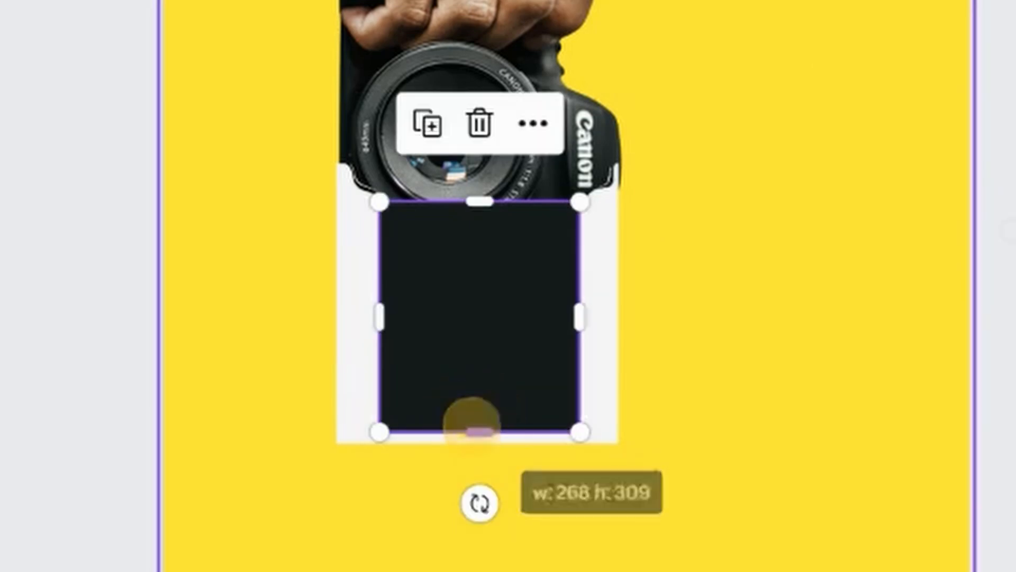
# - Send the black square backward behind the drip image so its black fills the drip cut-outs
pyautogui.click(934, 38)
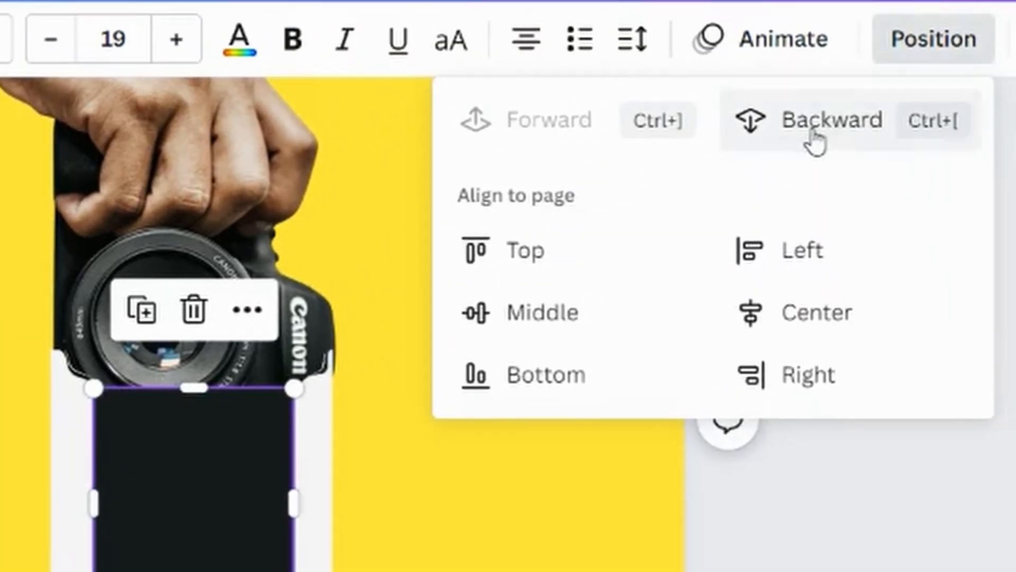
pyautogui.click(812, 139)
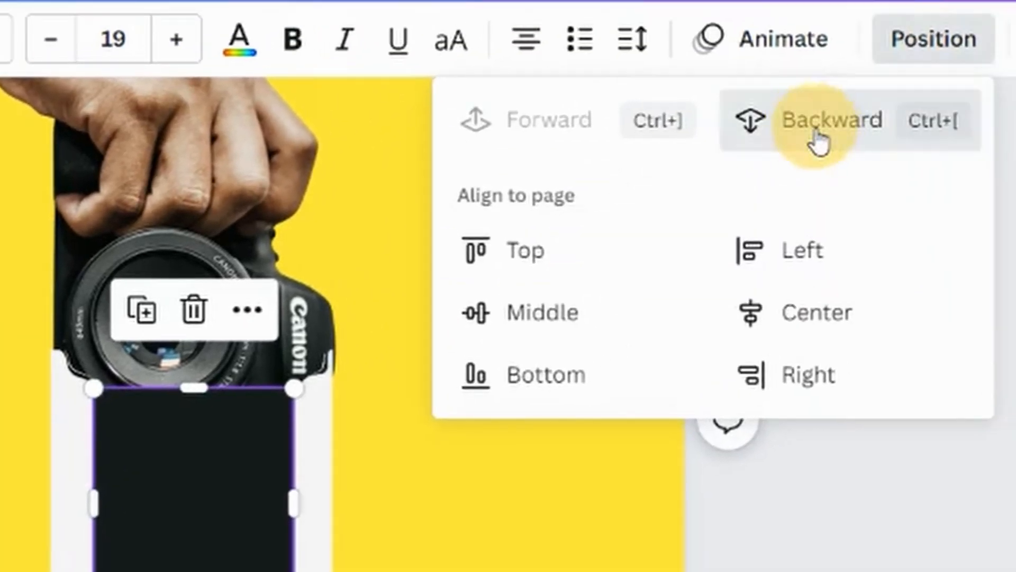
pyautogui.click(550, 130)
pyautogui.click(812, 127)
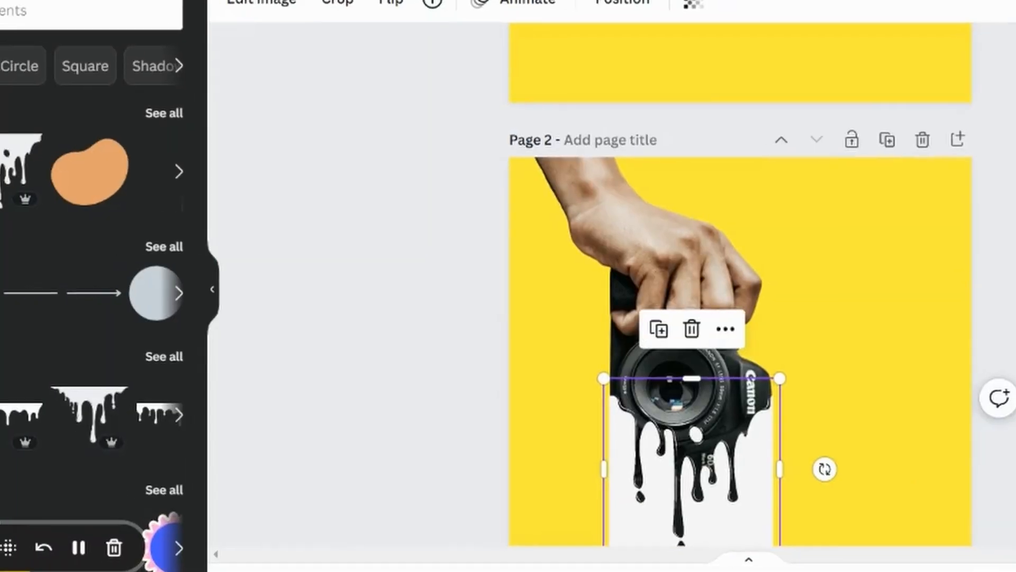
# - Set page 2's background to the drip image's off-white, #F6F6F6, sampled from the image
pyautogui.click(882, 245)
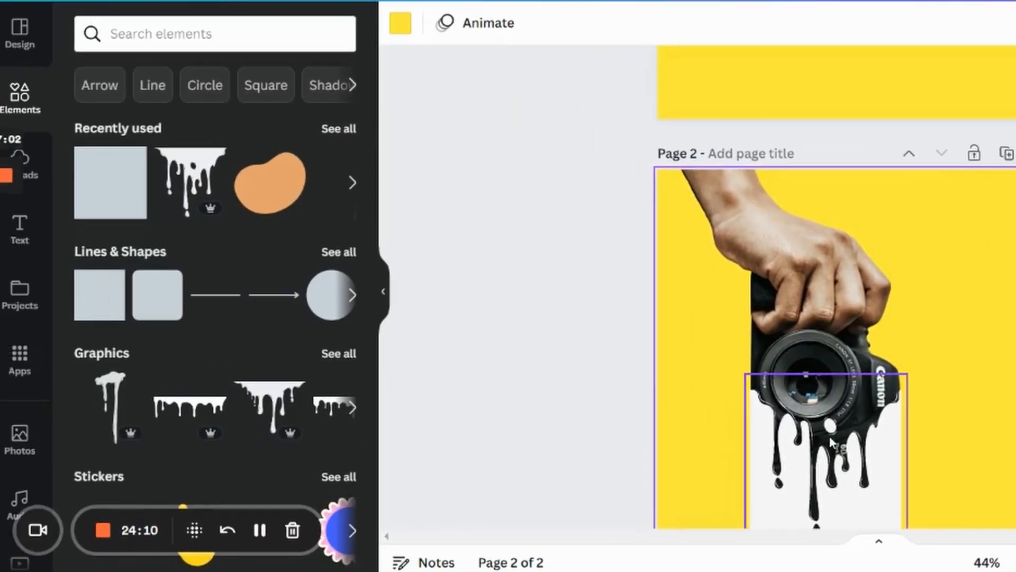
pyautogui.scroll(-3, 858, 383)
pyautogui.scroll(2, 846, 313)
pyautogui.scroll(1, 462, 141)
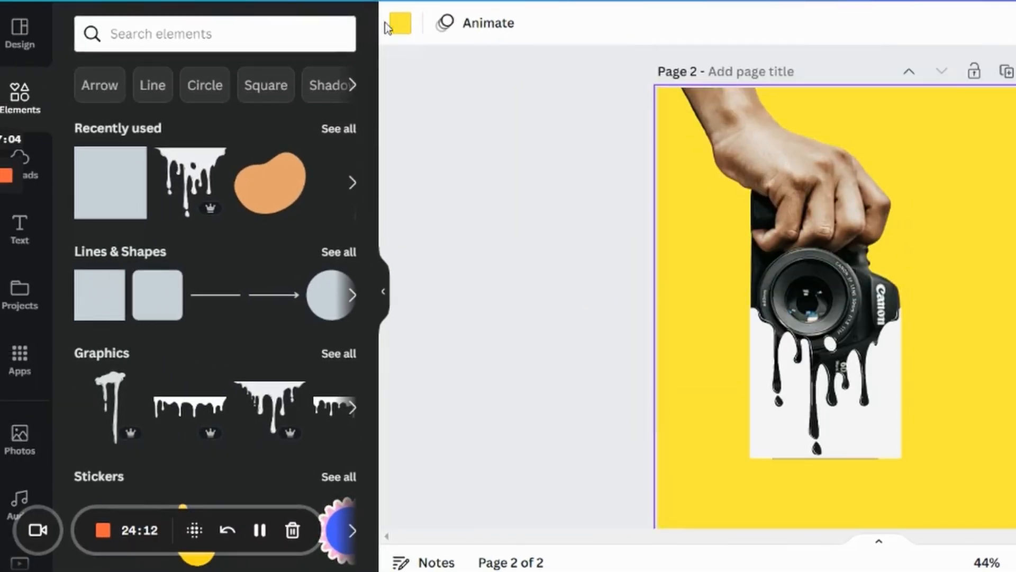
pyautogui.click(401, 25)
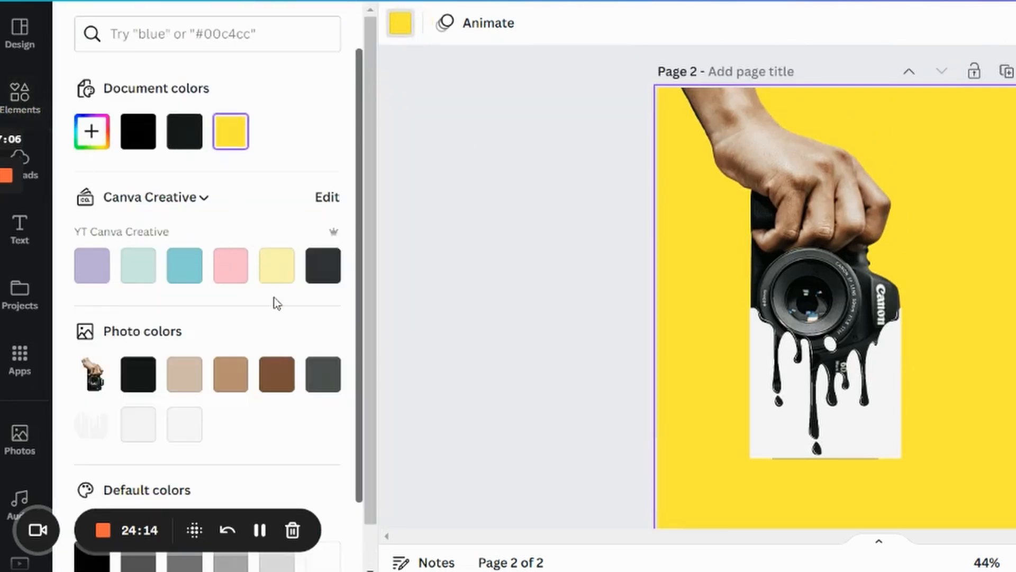
pyautogui.scroll(-2, 270, 342)
pyautogui.scroll(2, 177, 331)
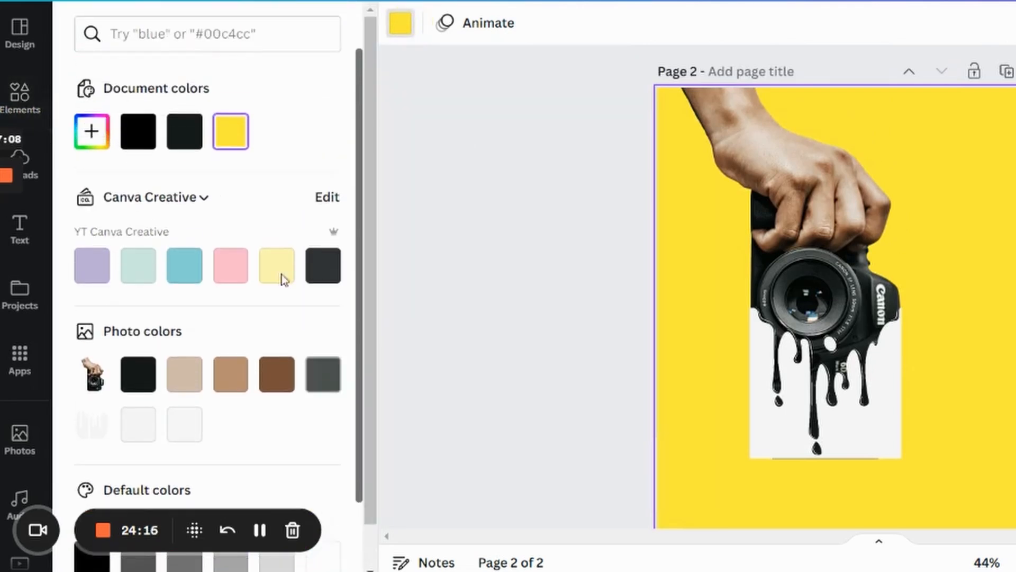
pyautogui.click(91, 131)
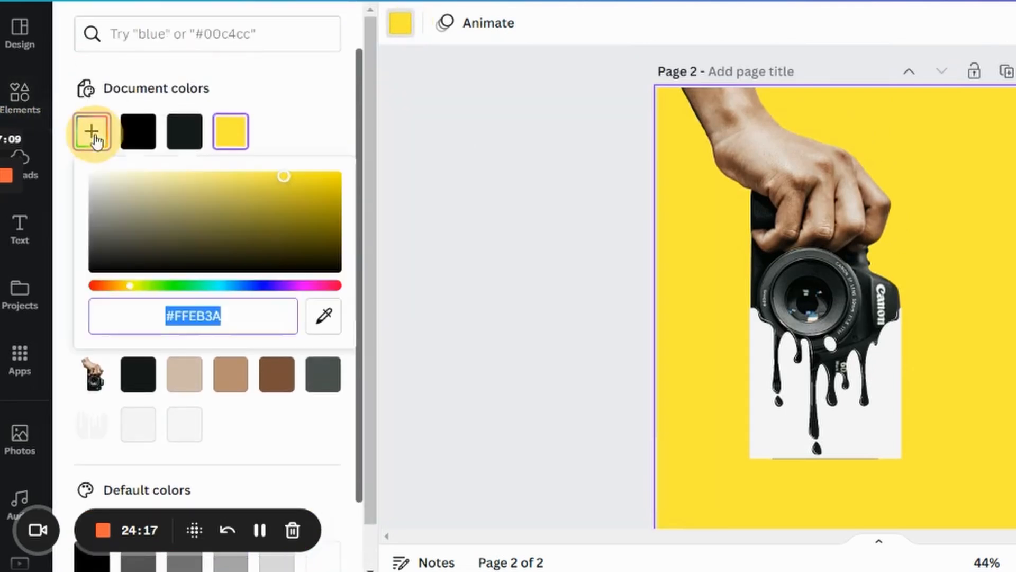
pyautogui.click(324, 317)
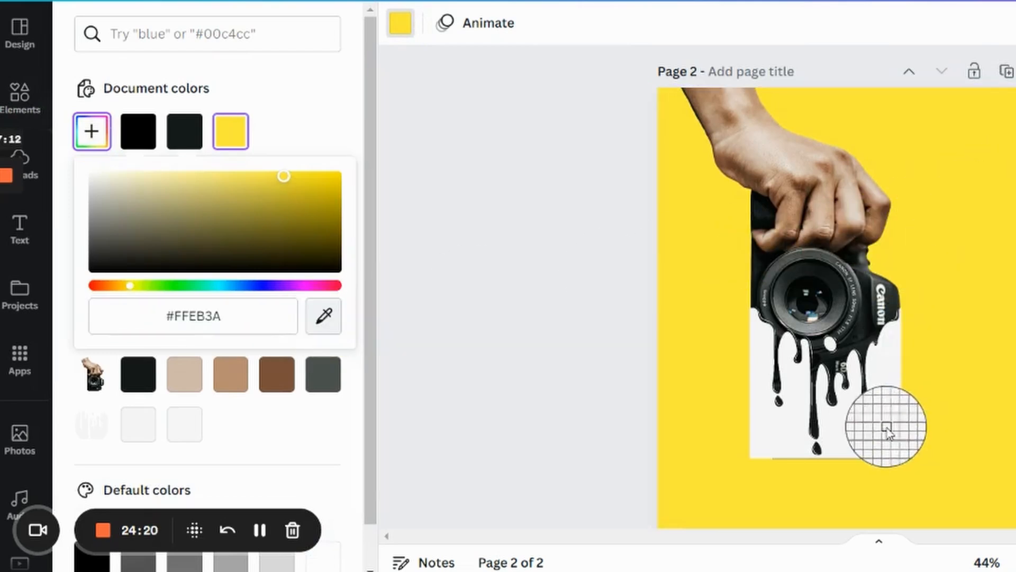
pyautogui.click(865, 428)
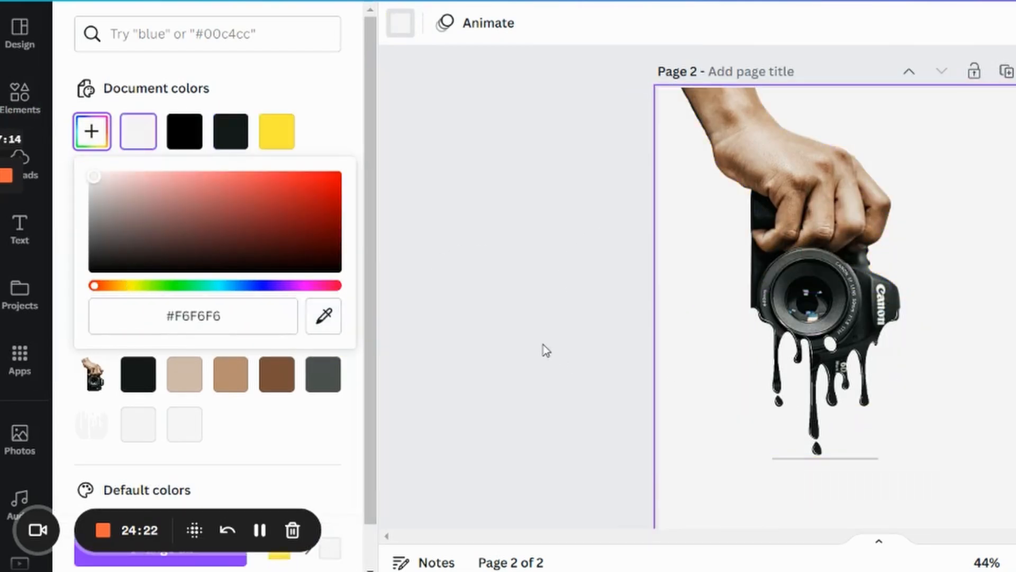
pyautogui.click(546, 350)
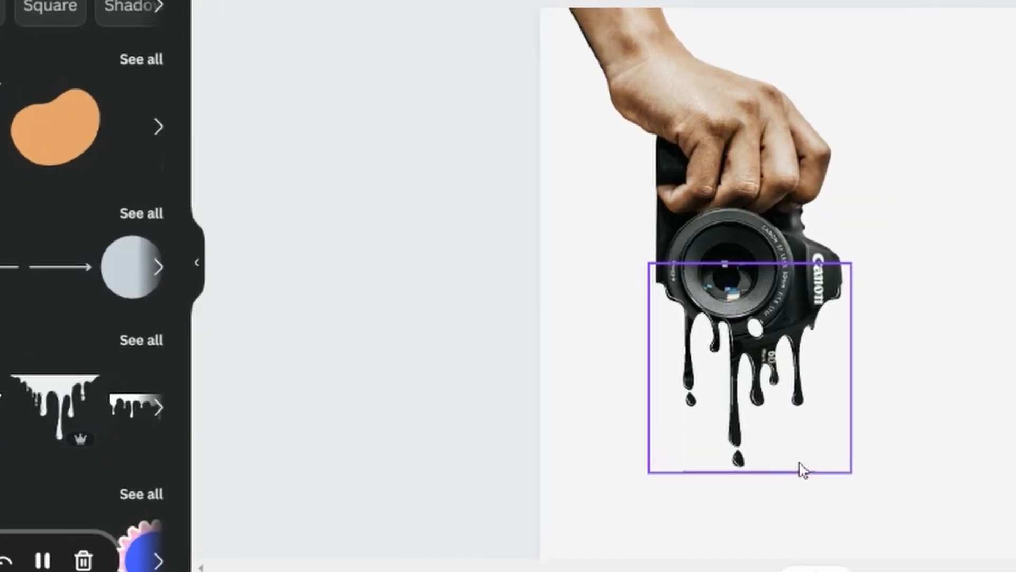
# - Extend the drip image's bottom edge downward to cover the black line beneath the drips
pyautogui.click(866, 457)
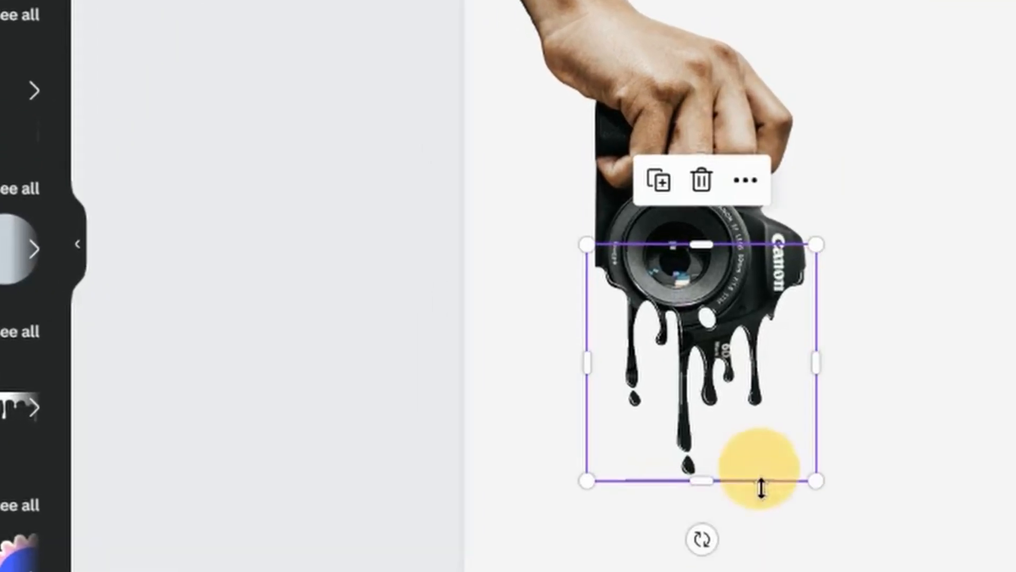
pyautogui.moveTo(705, 479); pyautogui.dragTo(666, 511)
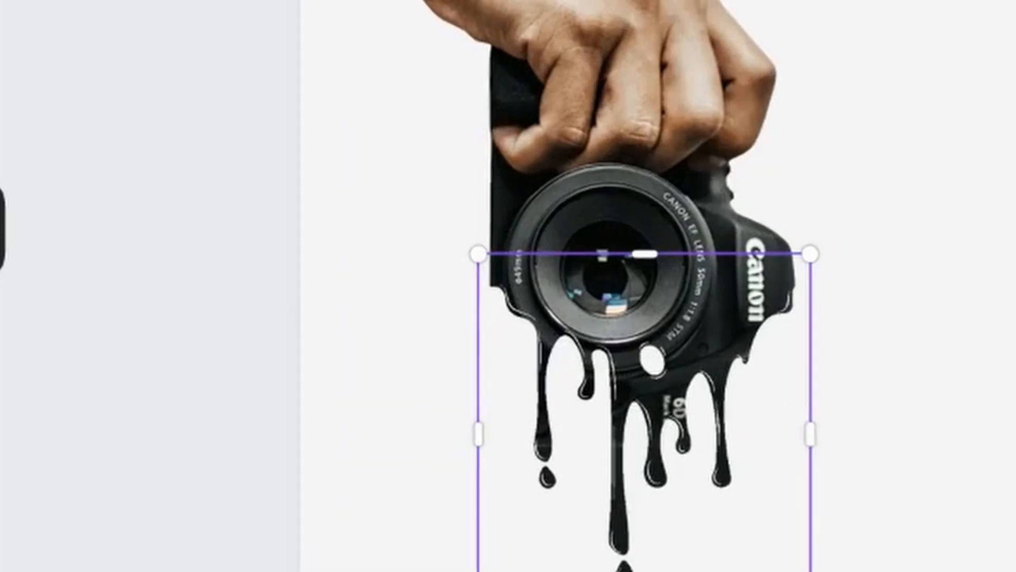
pyautogui.scroll(-5, 849, 315)
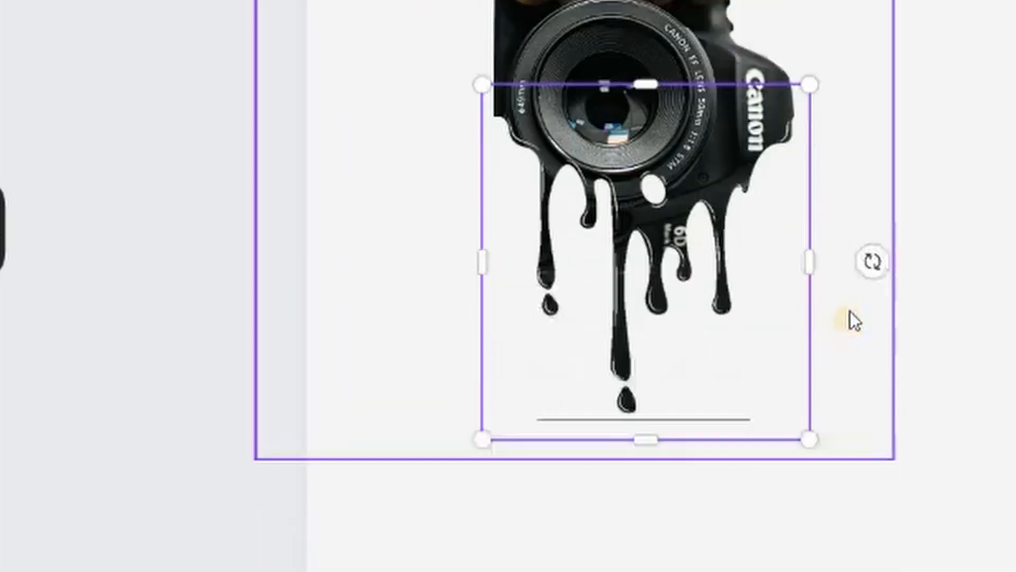
# - Raise the drip image's bottom edge to adjust the black square behind it, and lower the edge back over the square
pyautogui.moveTo(643, 330); pyautogui.dragTo(644, 272)
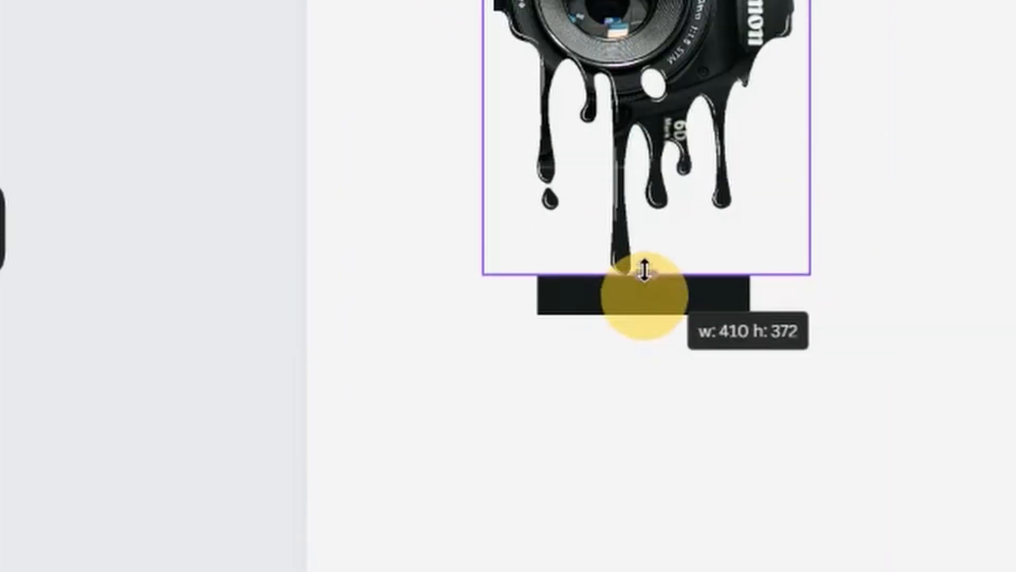
pyautogui.click(731, 301)
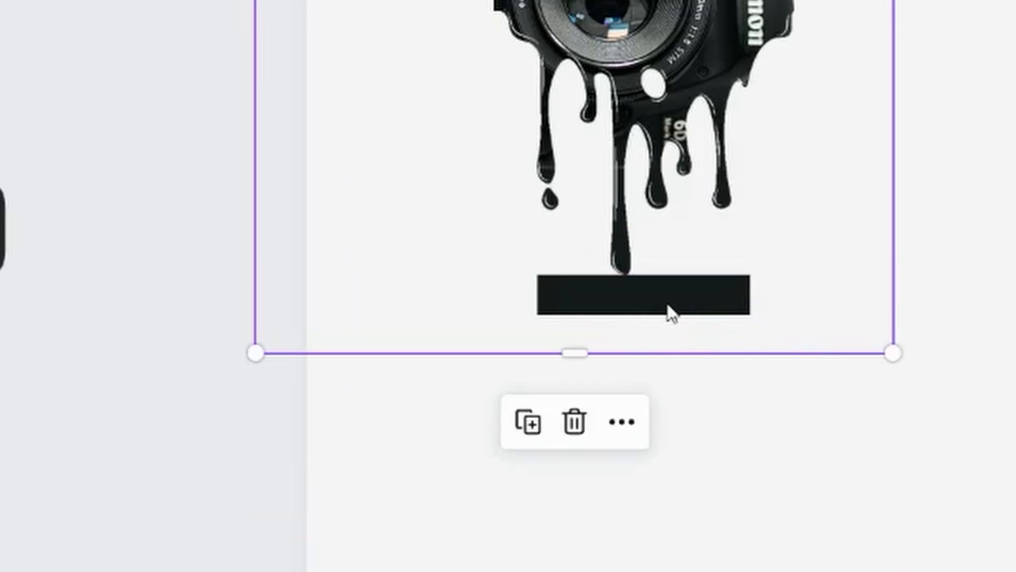
pyautogui.click(669, 309)
pyautogui.moveTo(645, 316); pyautogui.dragTo(643, 313)
pyautogui.click(706, 254)
pyautogui.moveTo(644, 276); pyautogui.dragTo(644, 321)
pyautogui.click(1008, 373)
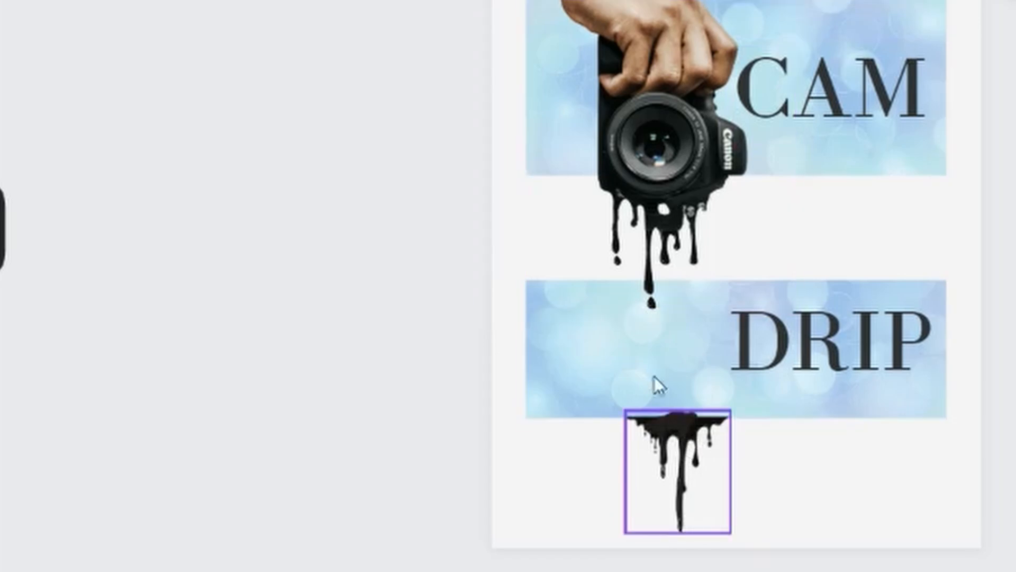
# - Examine the finished CAM DRIP design, including its lower drip graphic and the blue bokeh panel behind the camera
pyautogui.click(686, 447)
pyautogui.scroll(-2, 678, 212)
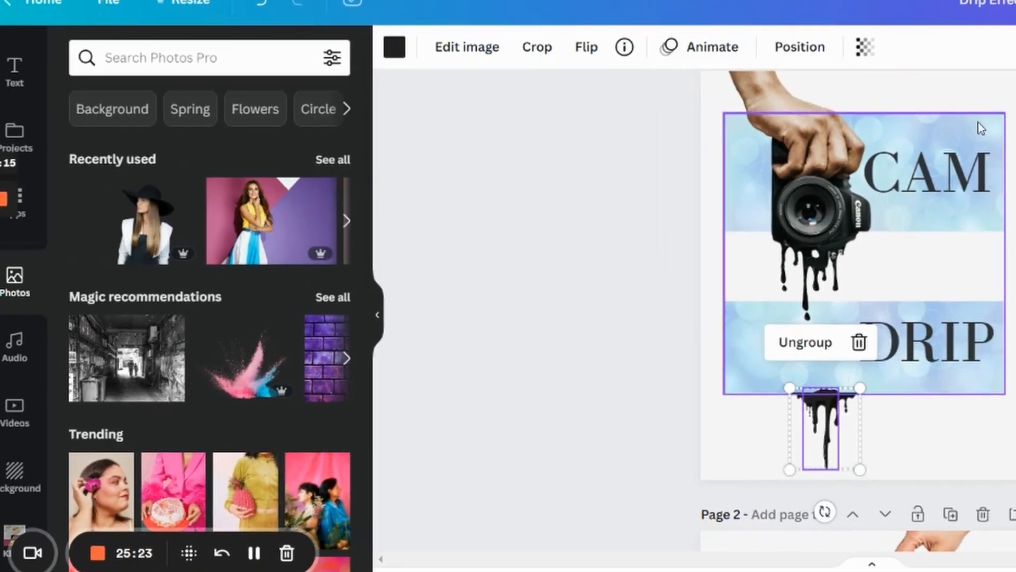
pyautogui.click(972, 128)
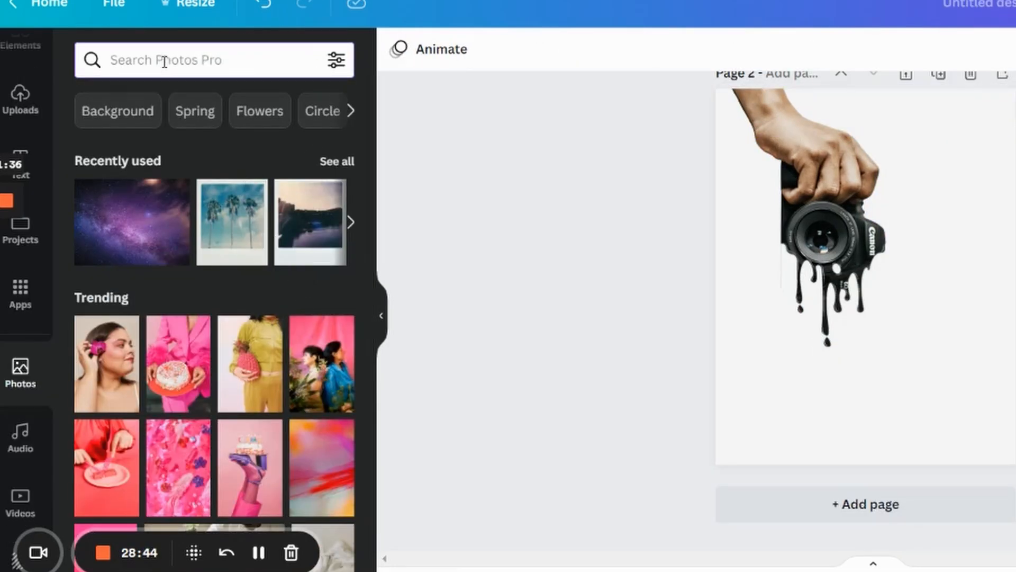
# - Search the photos for "bukeh blure" and use the suggested search "background light blue"
pyautogui.write('buk')
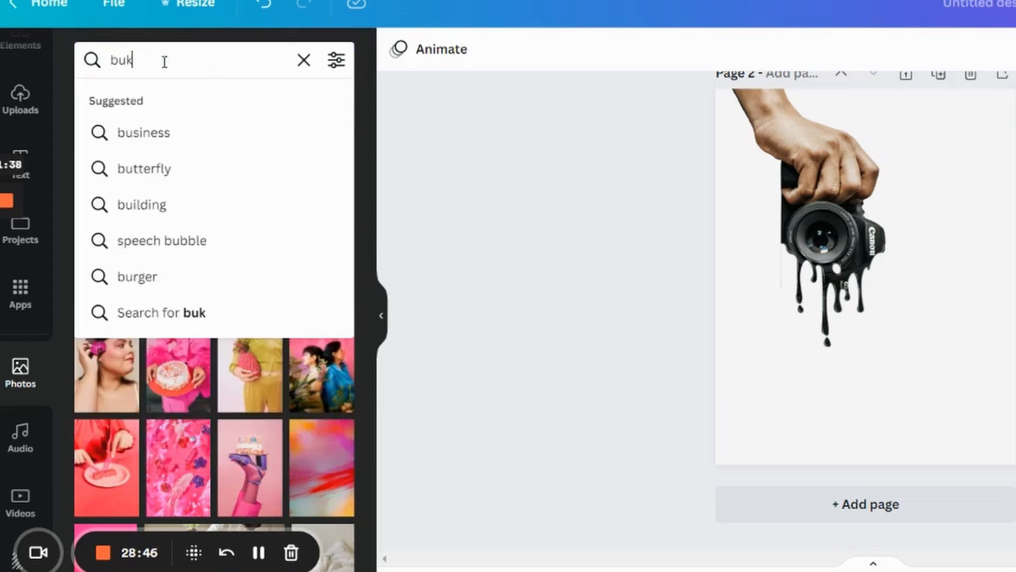
pyautogui.write('eh')
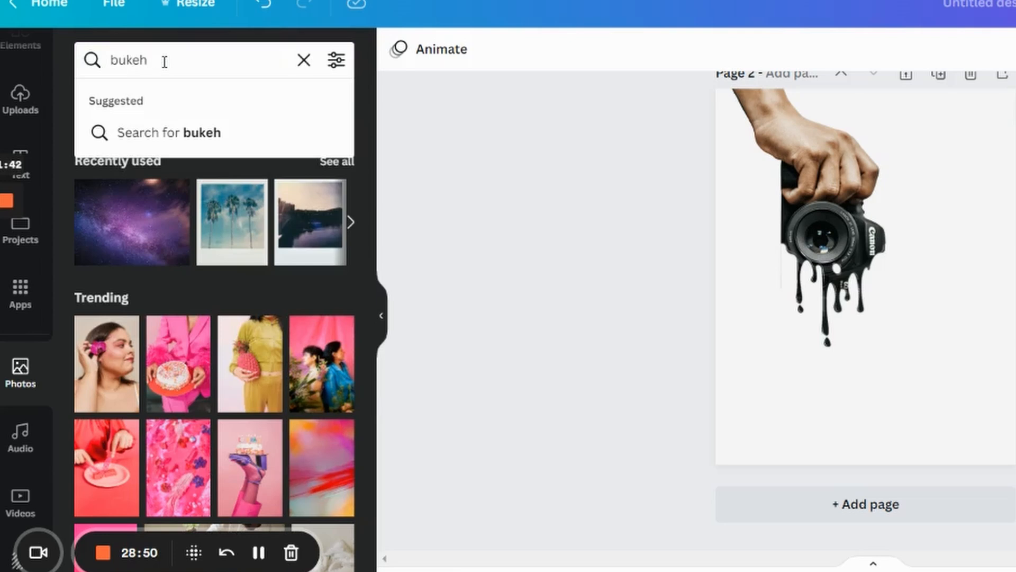
pyautogui.write(' blure')
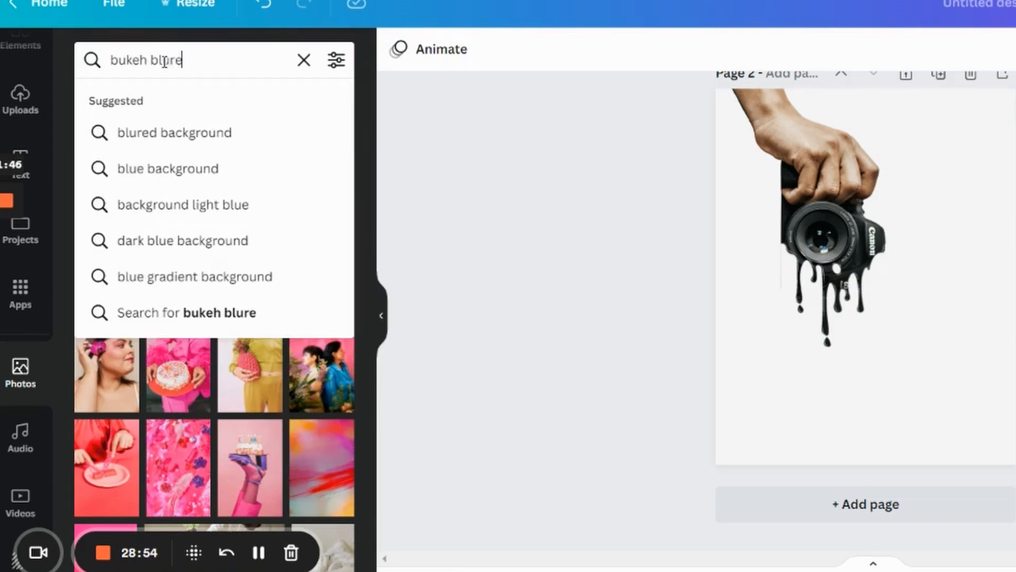
pyautogui.click(183, 205)
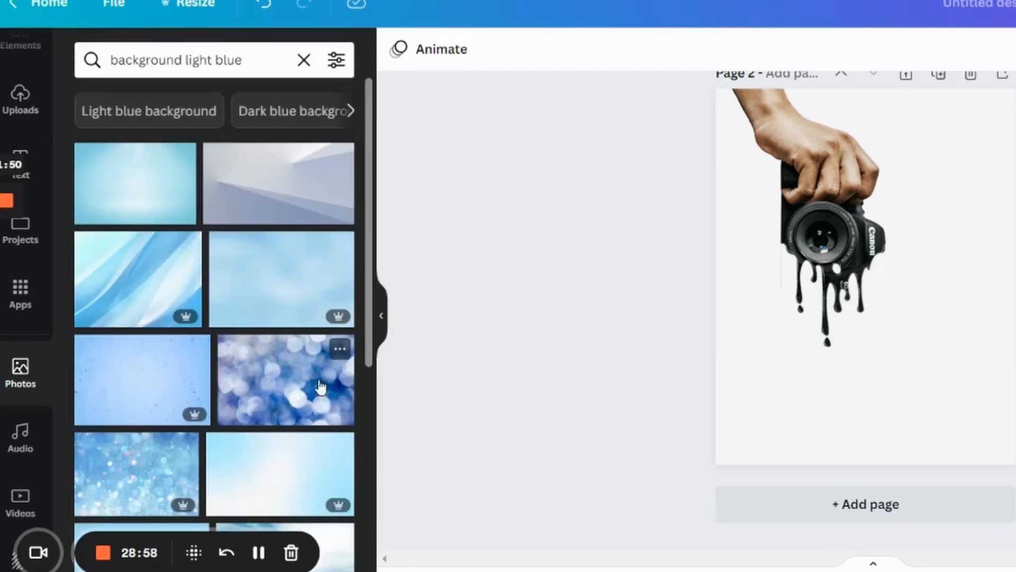
# - Add the blue bokeh photo to page 2 as a tall panel with even margins and send it to the back
pyautogui.click(285, 394)
pyautogui.moveTo(889, 295); pyautogui.dragTo(878, 218)
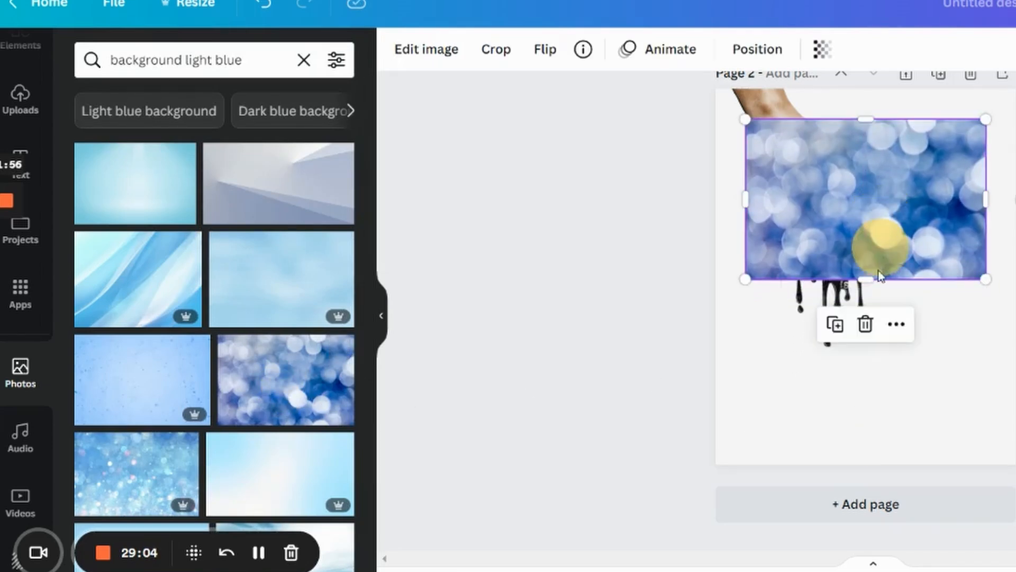
pyautogui.moveTo(866, 281); pyautogui.dragTo(869, 429)
pyautogui.click(757, 50)
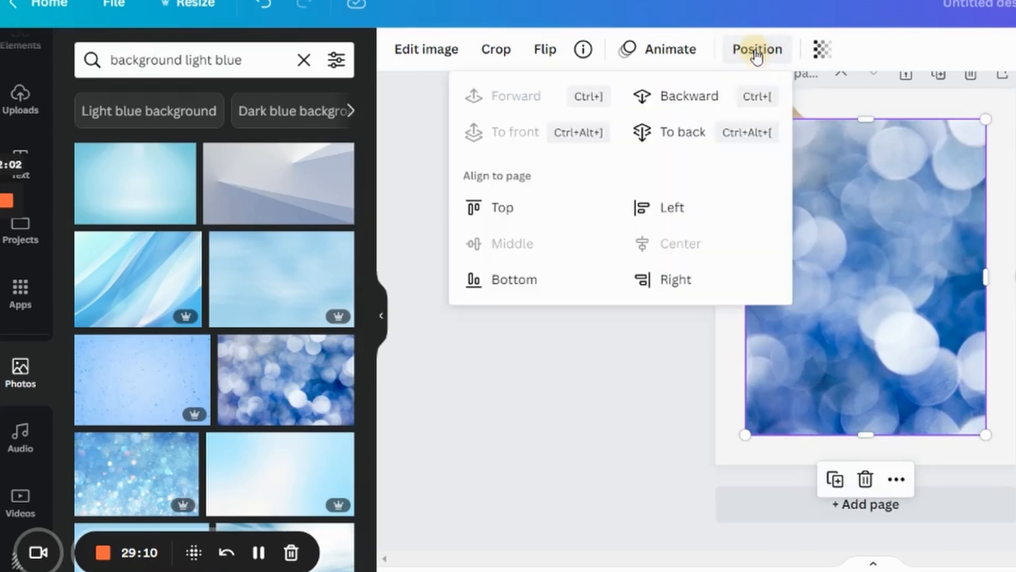
pyautogui.click(687, 143)
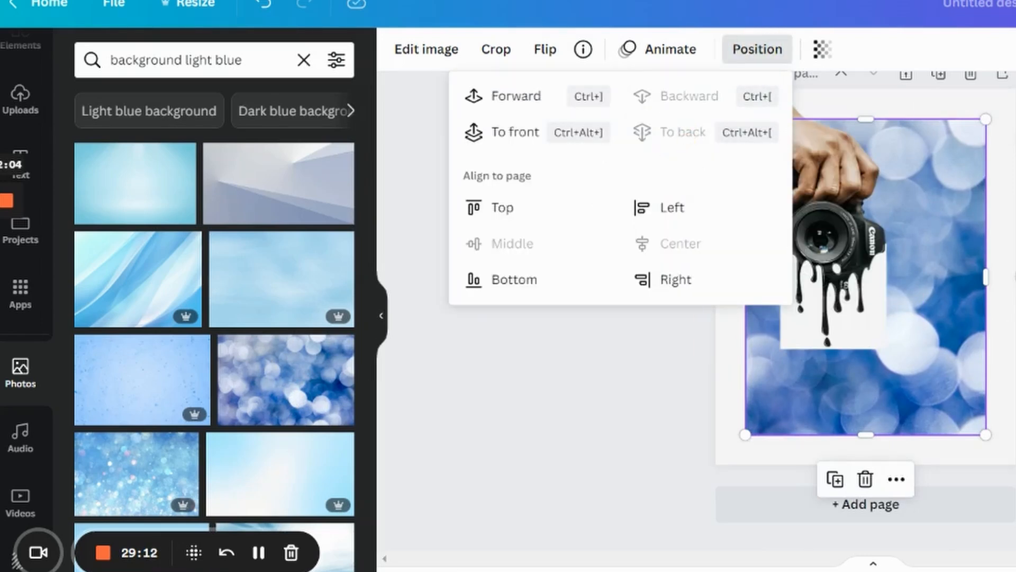
pyautogui.click(1013, 296)
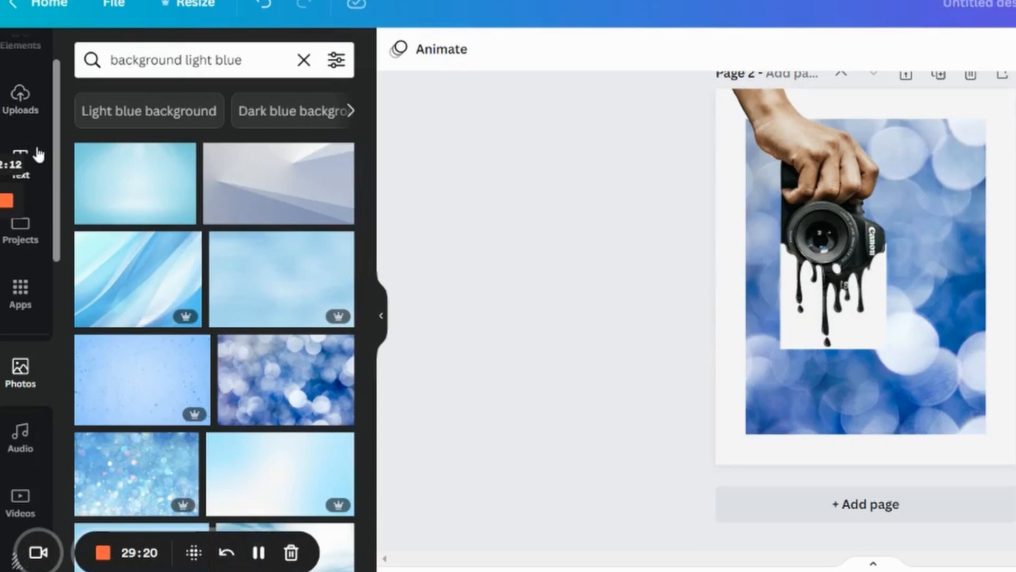
# - Add a white square beside the drip image, stretched to the image's bottom edge and the bokeh photo's outer edge
pyautogui.scroll(2, 40, 212)
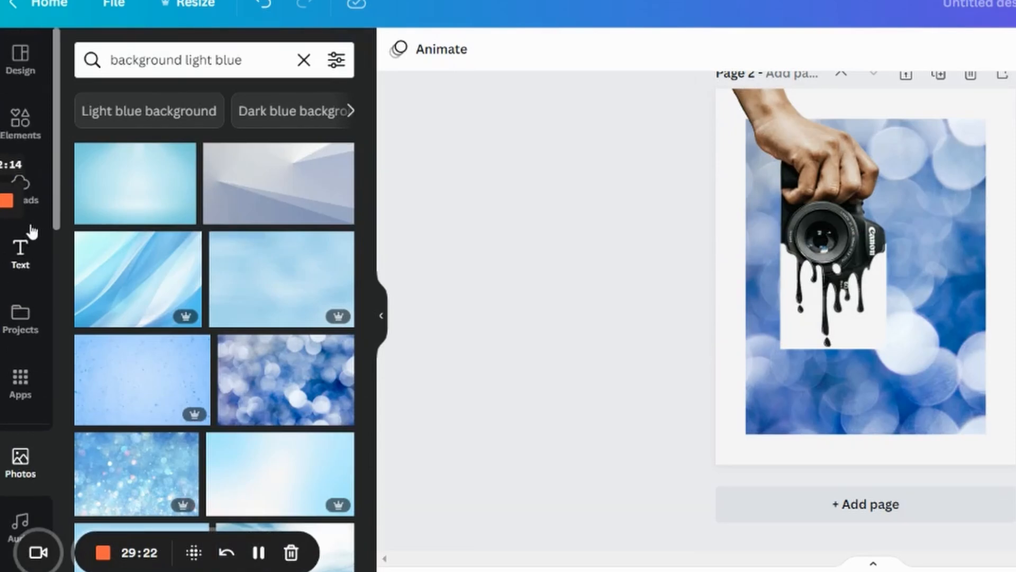
pyautogui.click(29, 139)
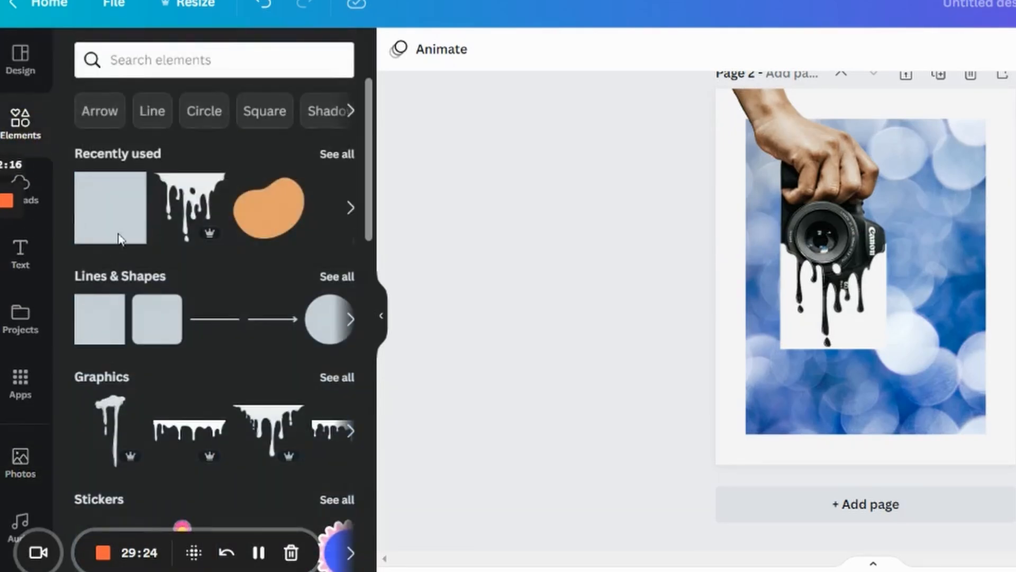
pyautogui.press('r')
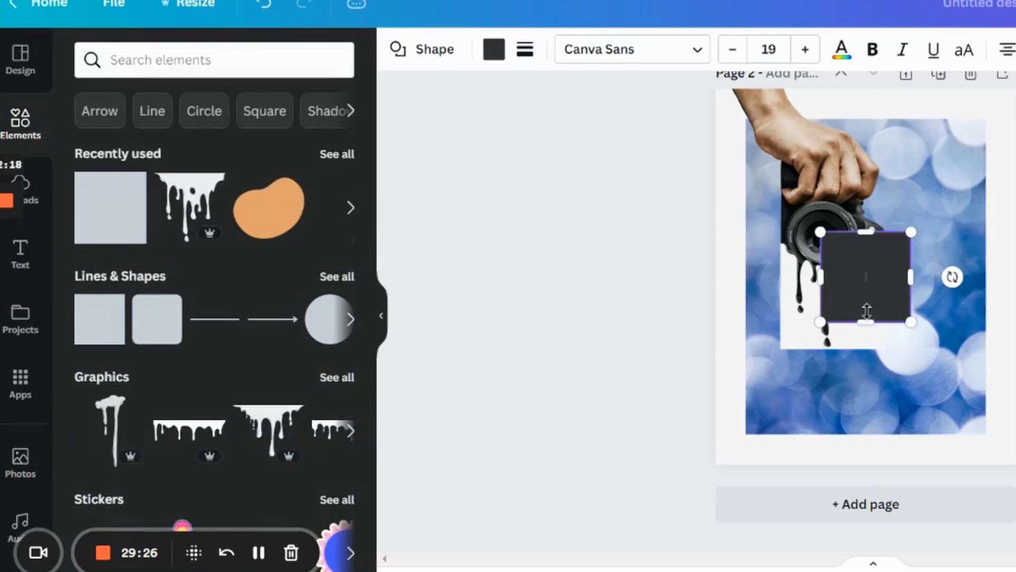
pyautogui.moveTo(892, 288); pyautogui.dragTo(945, 300)
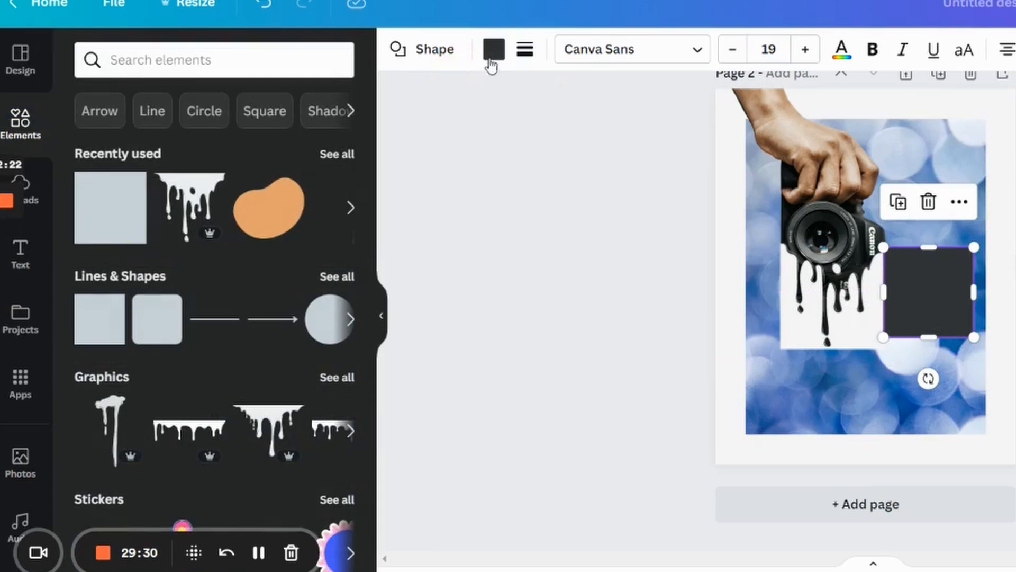
pyautogui.click(128, 211)
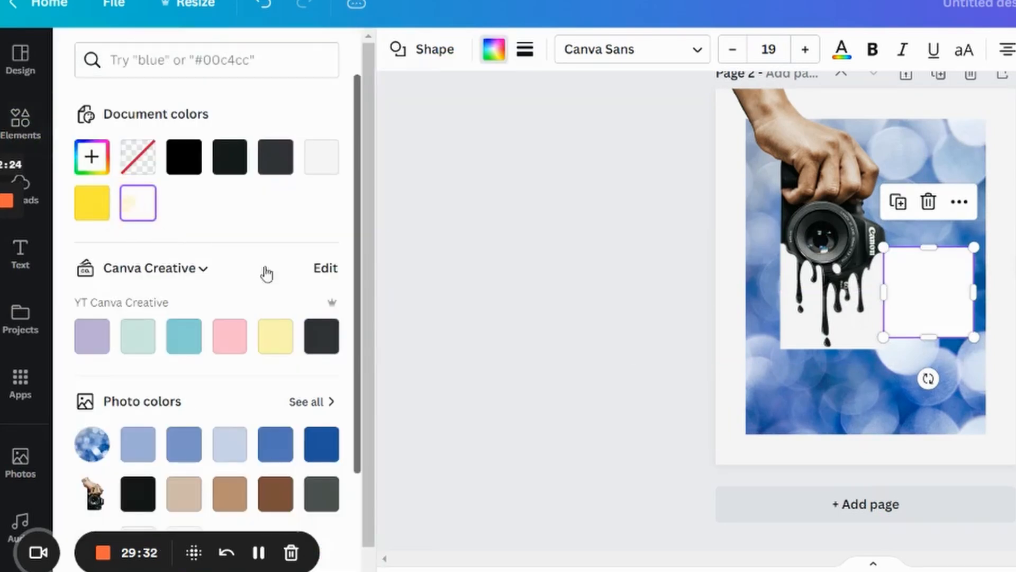
pyautogui.moveTo(922, 338); pyautogui.dragTo(926, 349)
pyautogui.moveTo(971, 295); pyautogui.dragTo(985, 297)
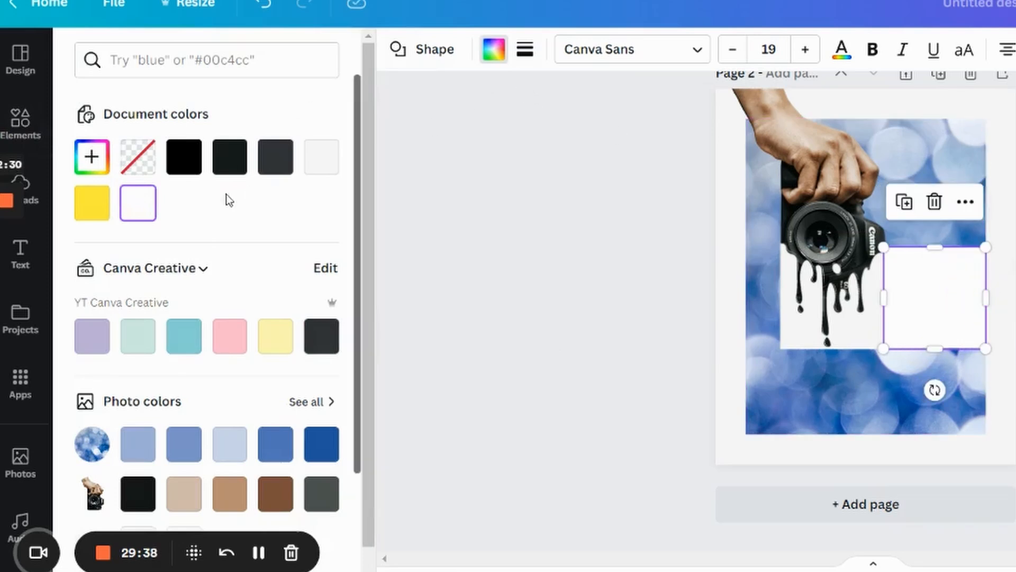
# - Recolour the square to the page's off-white, duplicate it and fit the copy against the drip image's other side over the bokeh photo
pyautogui.click(321, 169)
pyautogui.click(904, 202)
pyautogui.moveTo(935, 305); pyautogui.dragTo(730, 290)
pyautogui.scroll(2, 729, 290)
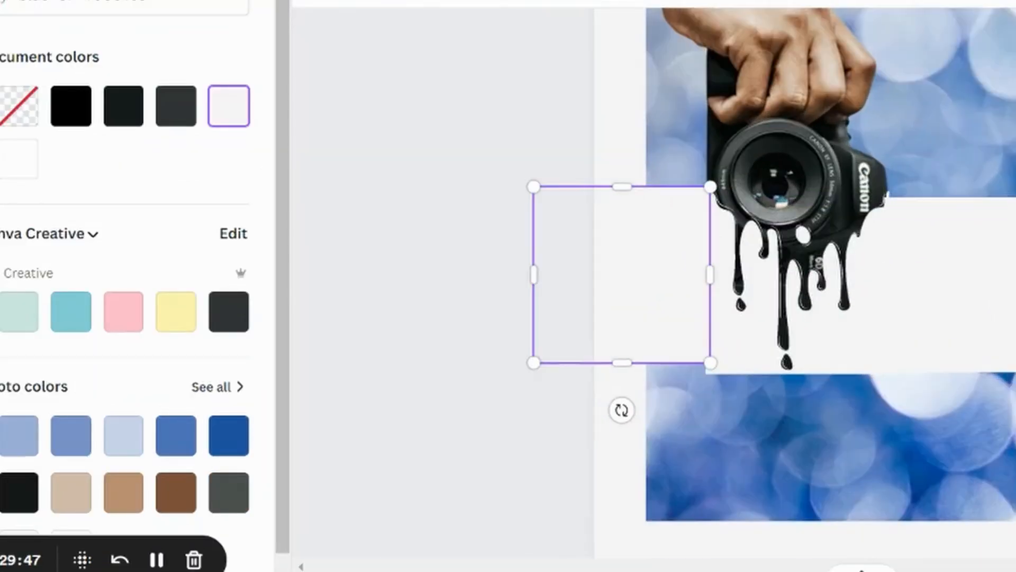
pyautogui.moveTo(535, 424); pyautogui.dragTo(531, 424)
pyautogui.scroll(2, 531, 424)
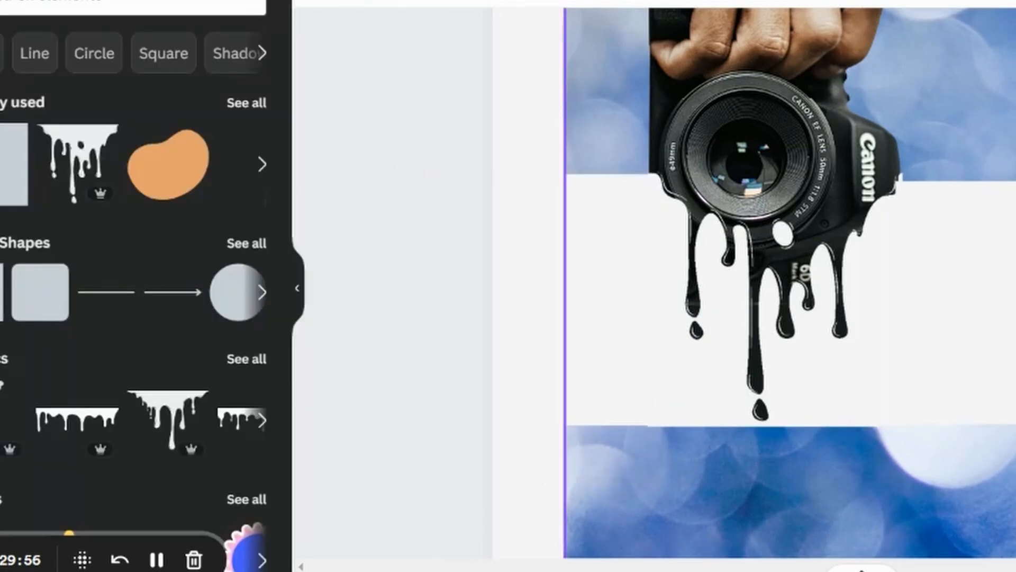
# - Align the edges of both off-white squares with the drip image to form an even band across the bokeh photo
pyautogui.press('Right')
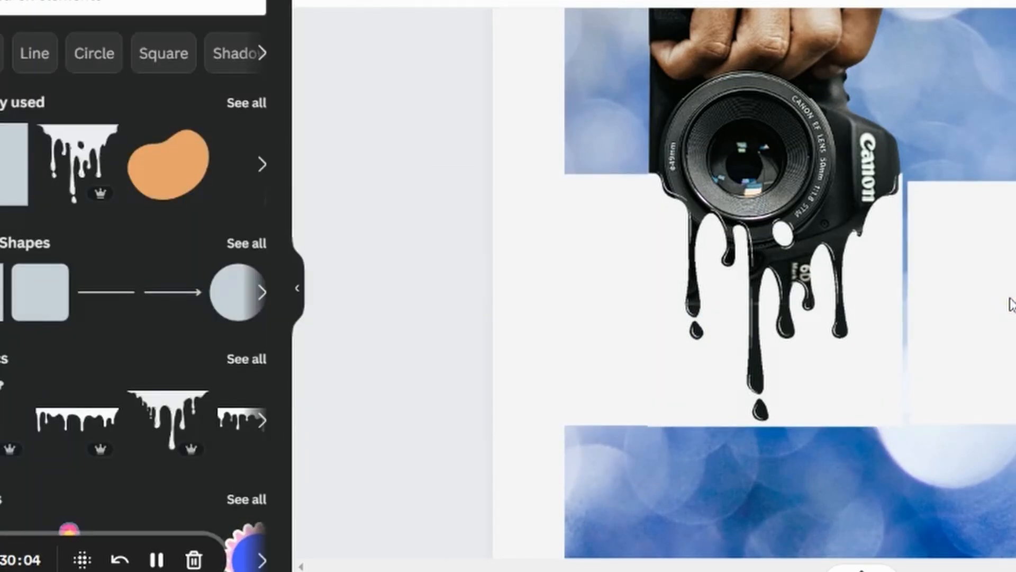
pyautogui.click(1010, 300)
pyautogui.moveTo(1015, 181); pyautogui.dragTo(1015, 175)
pyautogui.click(514, 288)
pyautogui.moveTo(533, 173); pyautogui.dragTo(531, 172)
pyautogui.moveTo(410, 299); pyautogui.dragTo(532, 297)
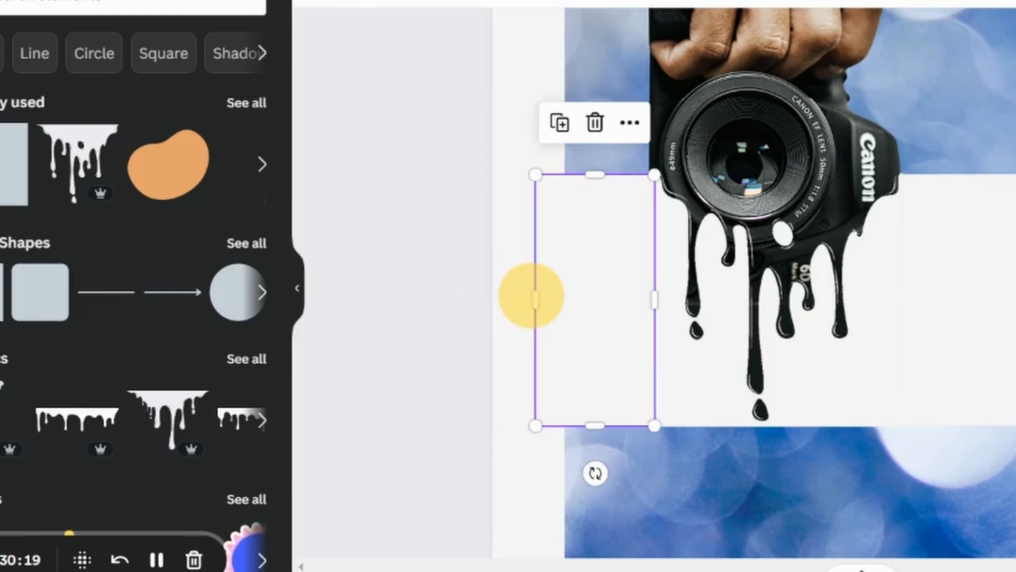
pyautogui.click(593, 266)
pyautogui.click(591, 421)
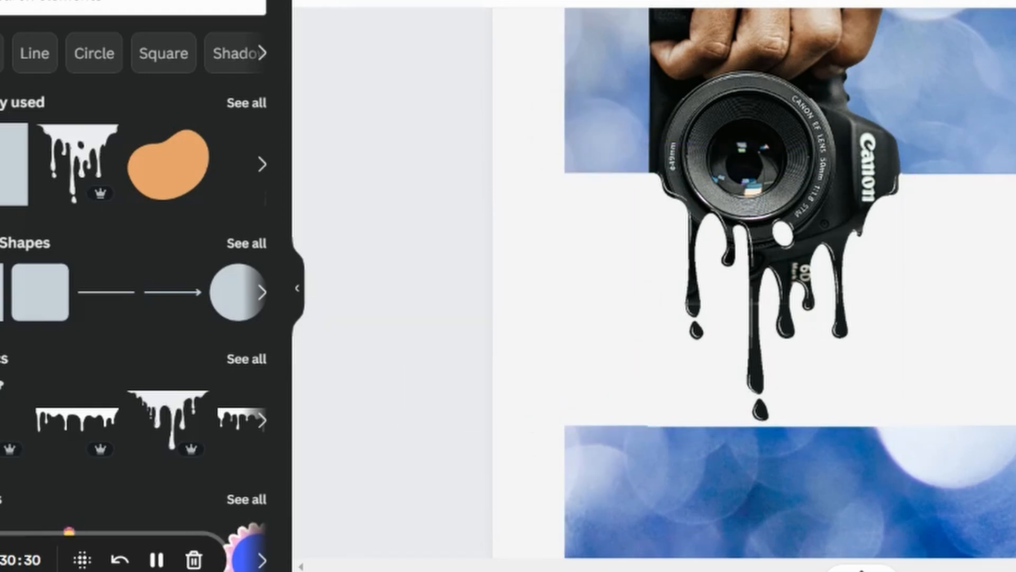
pyautogui.scroll(-3, 854, 237)
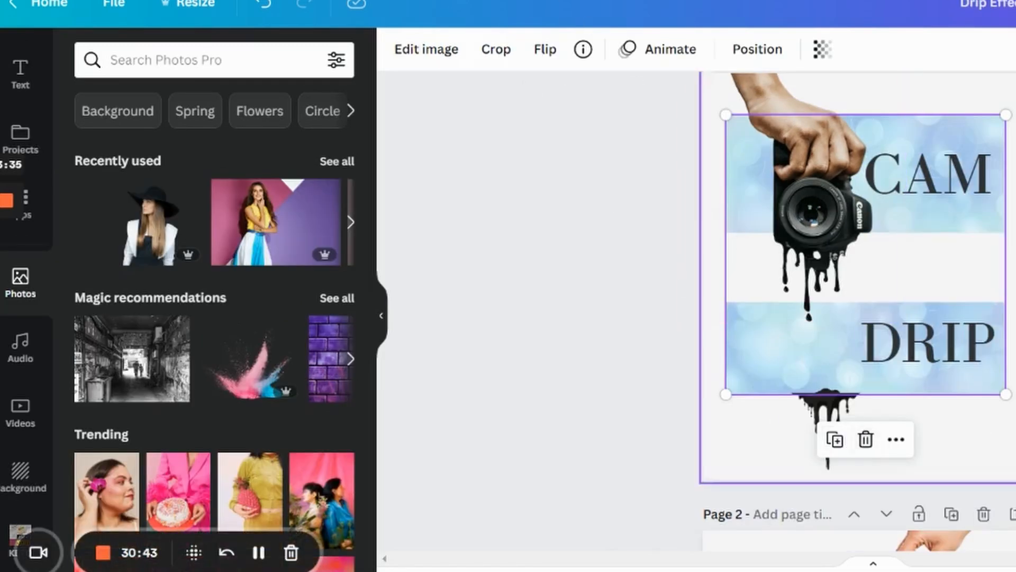
# - Examine the drip graphic at the bottom of the finished CAM DRIP design and return to the working design
pyautogui.click(1006, 456)
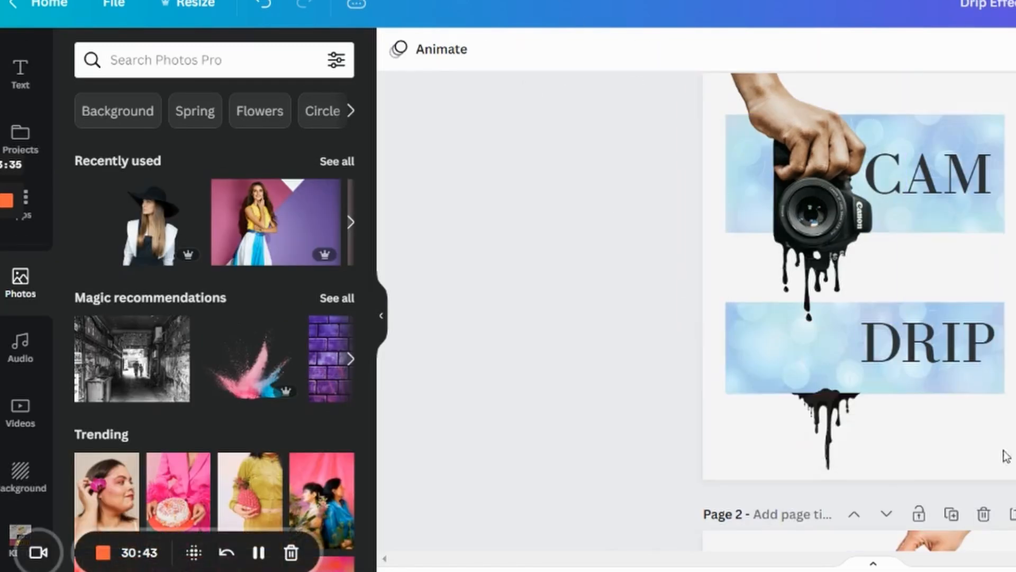
pyautogui.click(832, 419)
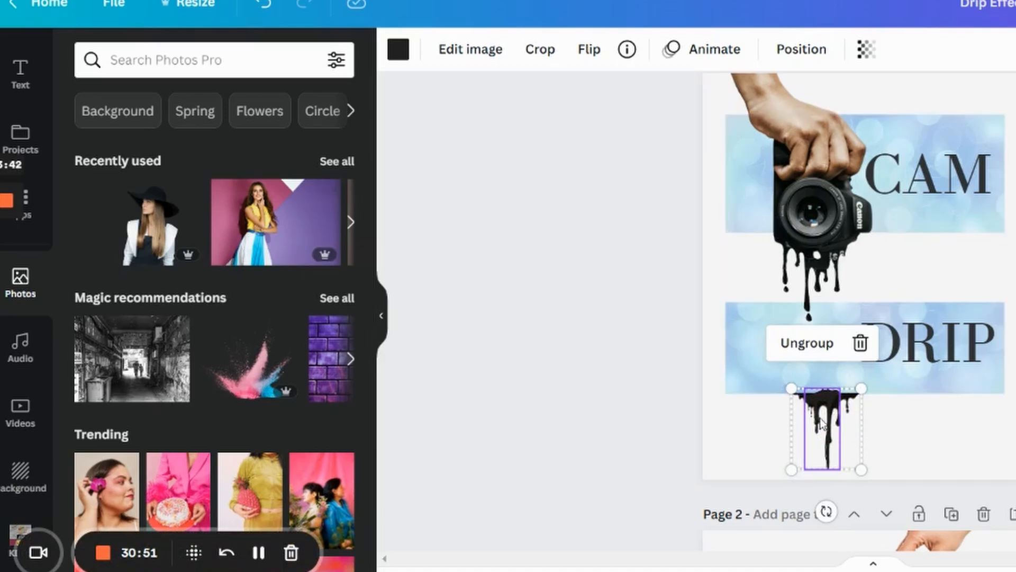
pyautogui.hotkey('ctrl', 'Tab')
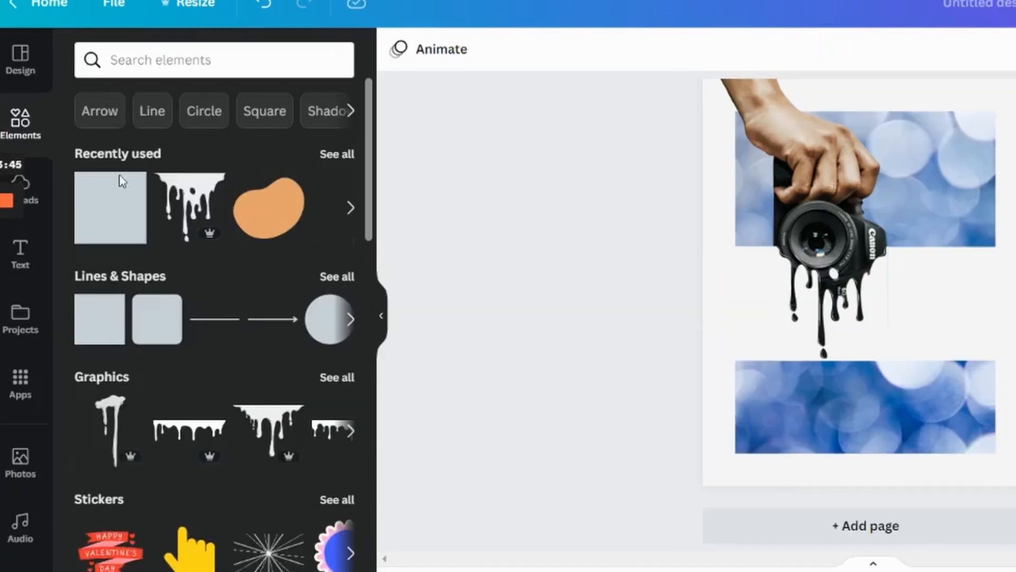
# - Search the elements for "drip" and limit the results to graphics
pyautogui.click(129, 59)
pyautogui.write('drip')
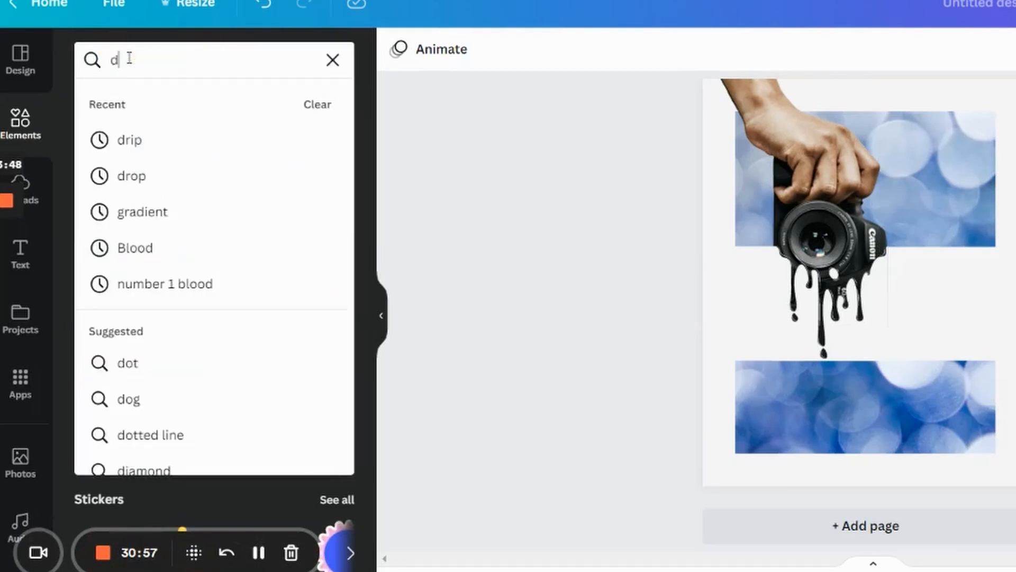
pyautogui.press('Return')
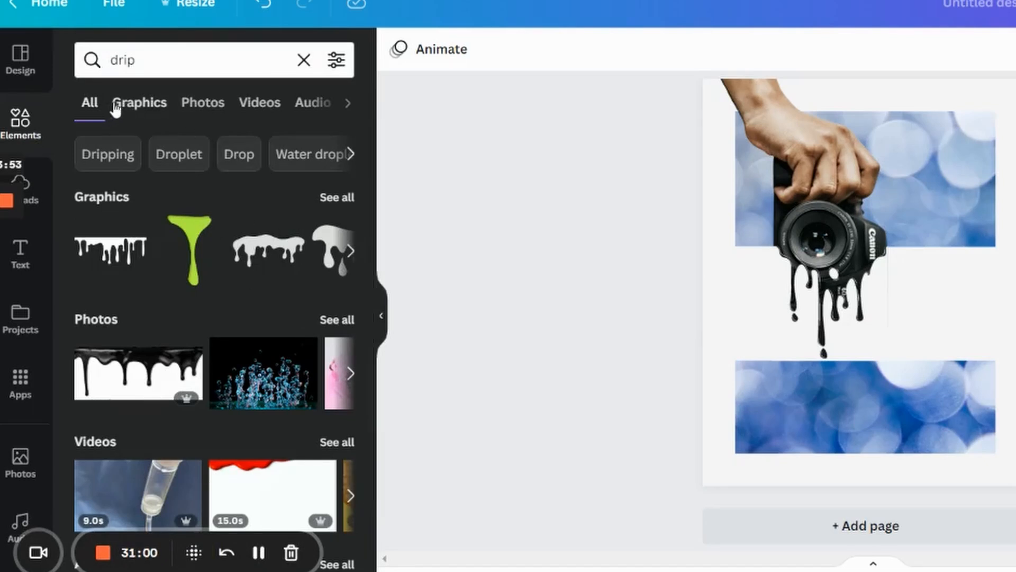
pyautogui.click(132, 104)
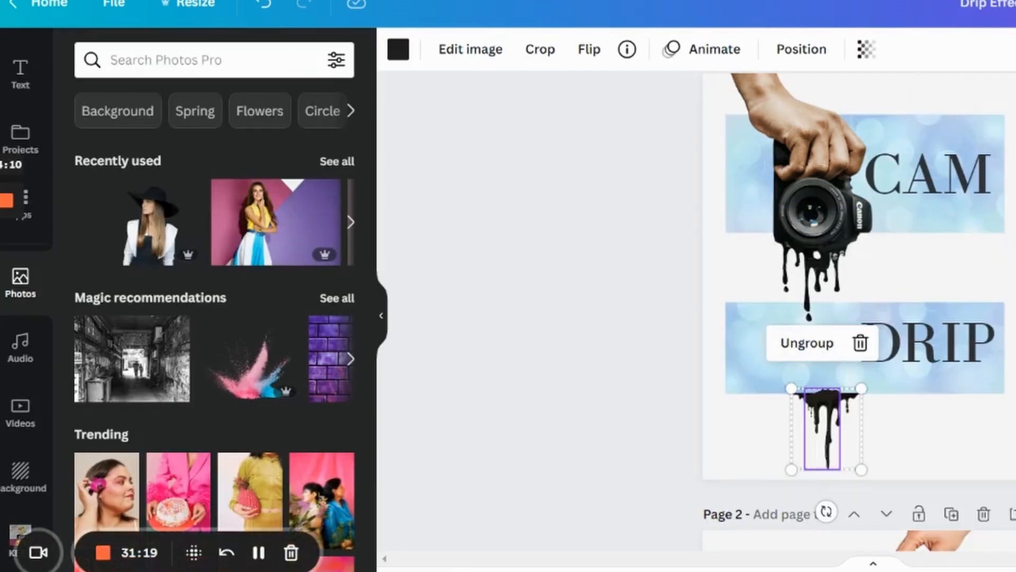
# - Inspect the finished design's lower drip graphic up close and return to the working design
pyautogui.scroll(2, 805, 471)
pyautogui.scroll(1, 804, 471)
pyautogui.click(937, 495)
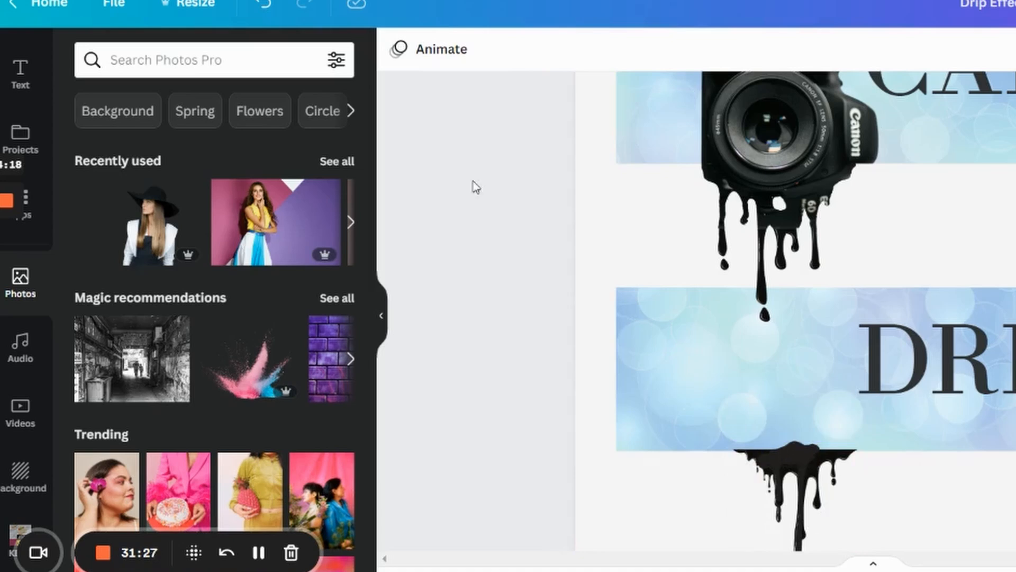
pyautogui.hotkey('ctrl', 'Tab')
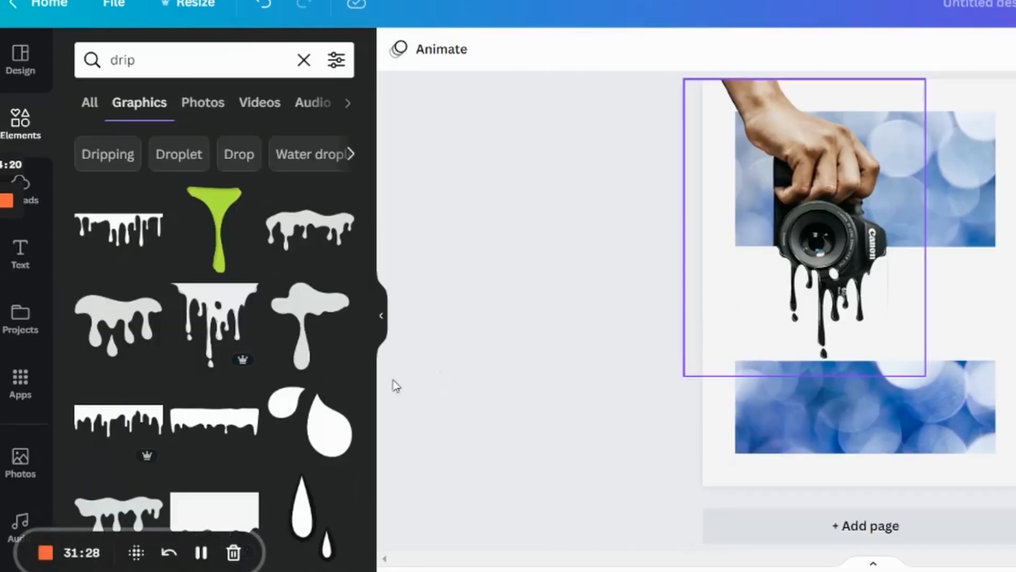
# - Try the black drip graphic at a reduced size along the lower bokeh strip's upper edge and delete it again
pyautogui.click(210, 312)
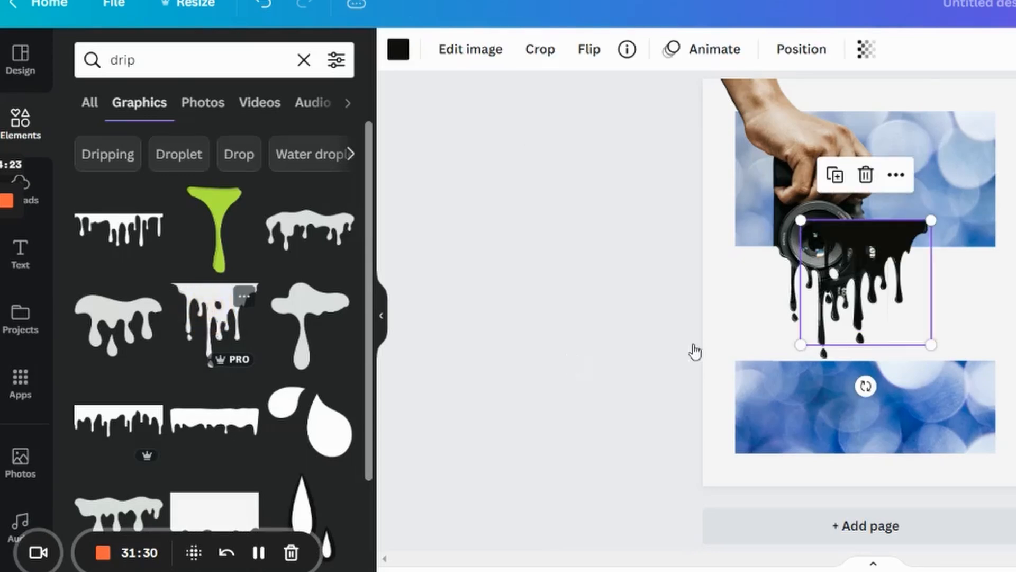
pyautogui.moveTo(885, 225); pyautogui.dragTo(839, 372)
pyautogui.moveTo(750, 484); pyautogui.dragTo(783, 454)
pyautogui.moveTo(840, 389); pyautogui.dragTo(828, 386)
pyautogui.click(818, 374)
pyautogui.press('Up')
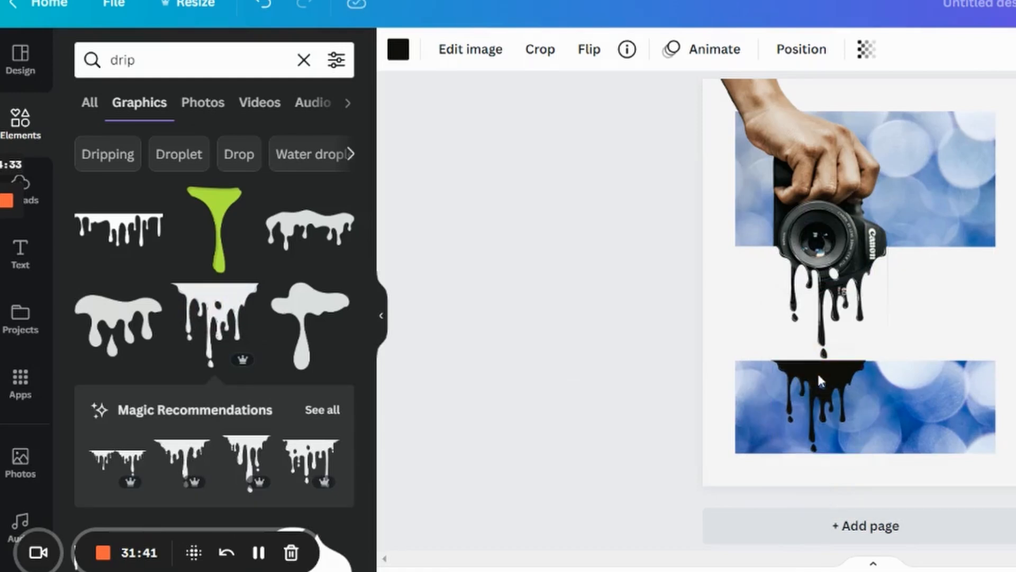
pyautogui.press('Up')
pyautogui.press('Up')
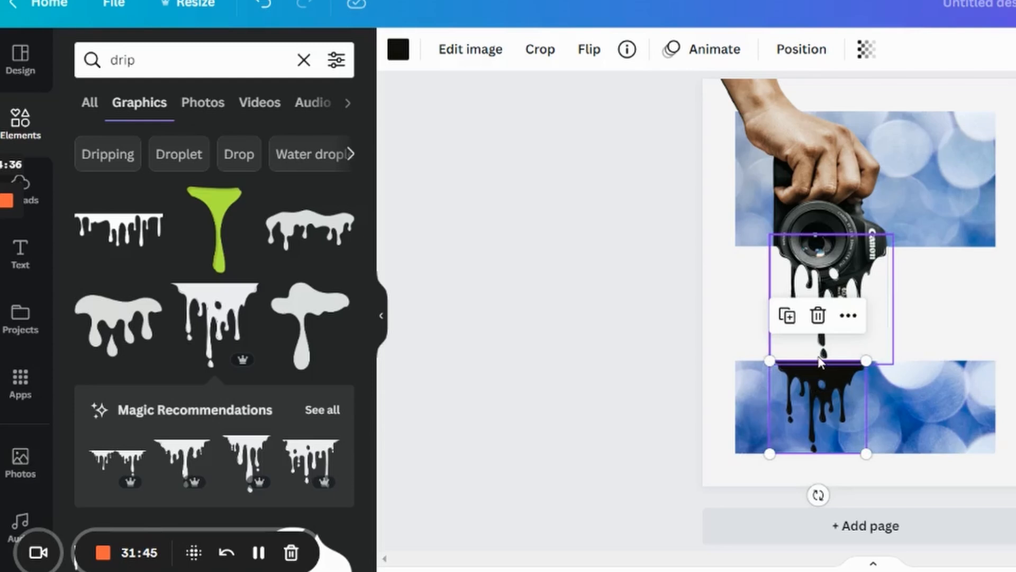
pyautogui.click(854, 389)
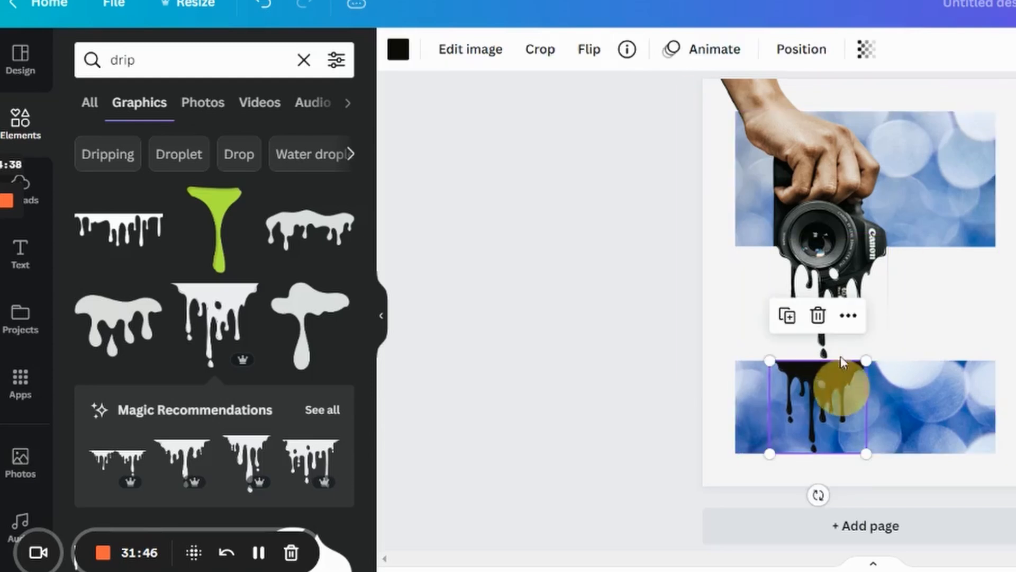
pyautogui.press('Delete')
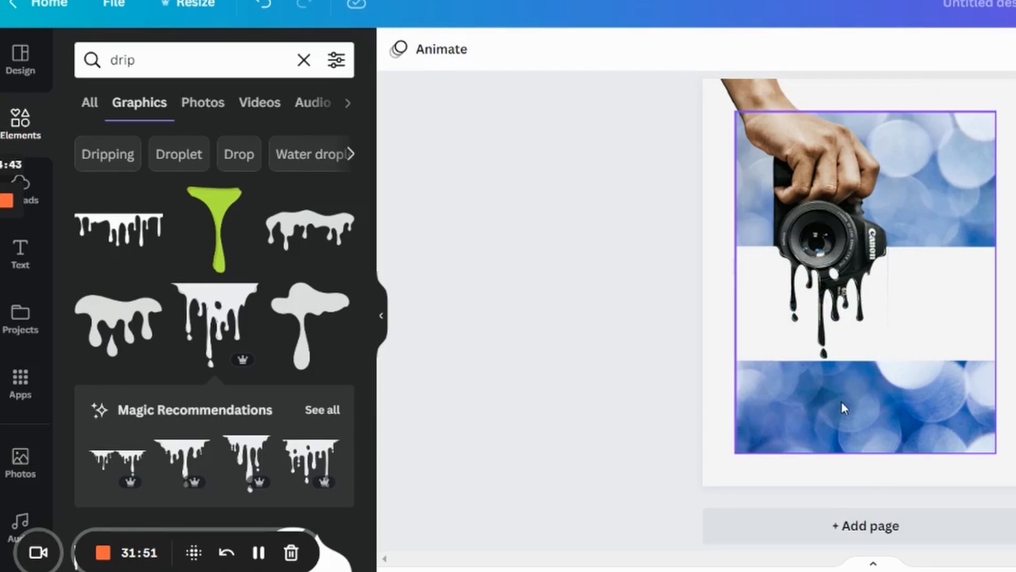
# - Lock the blue bokeh photo in place
pyautogui.click(945, 307)
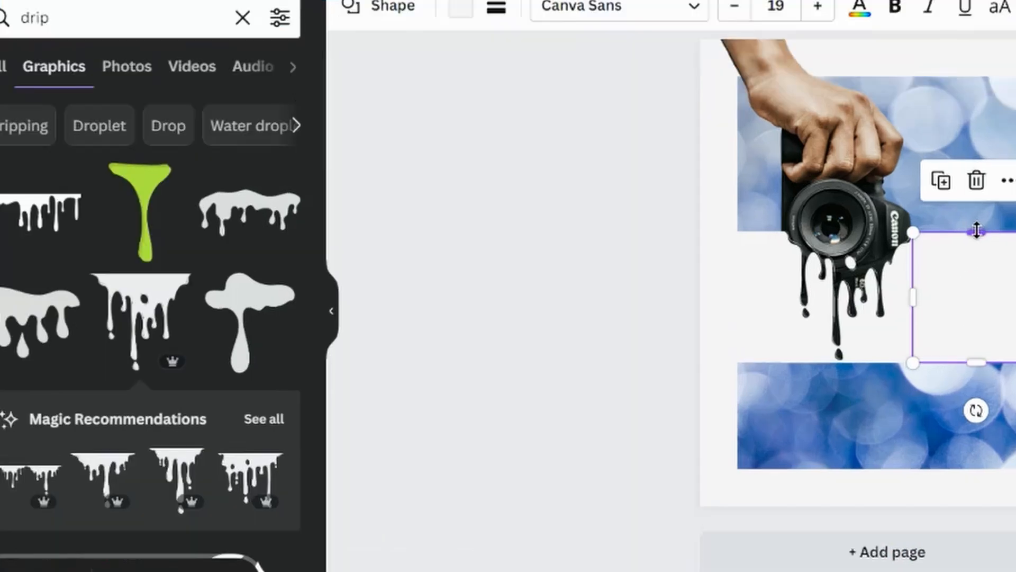
pyautogui.click(945, 201)
pyautogui.click(903, 412)
pyautogui.click(923, 521)
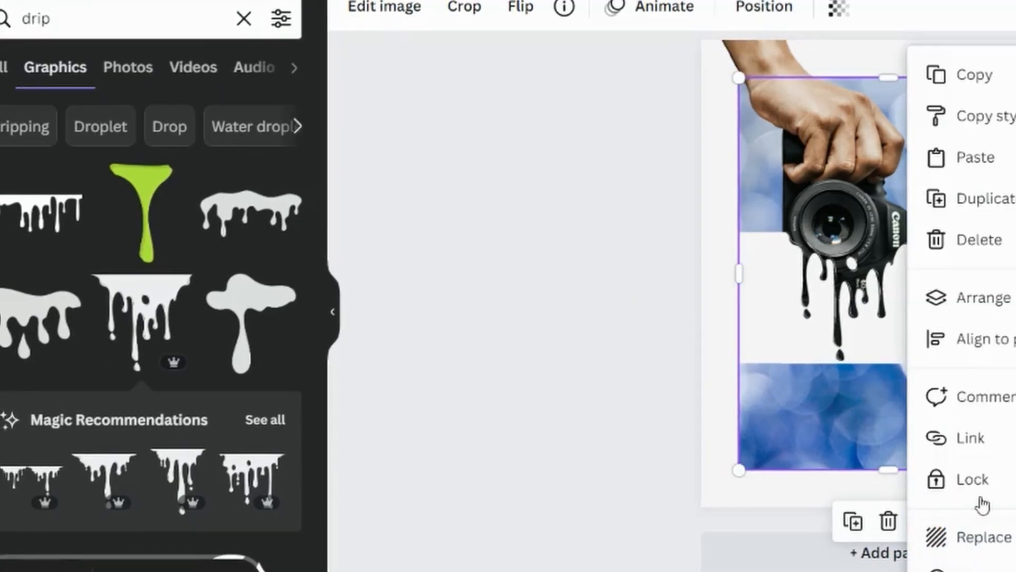
pyautogui.moveTo(999, 480)
pyautogui.click(702, 492)
# - Try moving the drip image and both off-white covers higher over the bokeh photo, and shift them back down
pyautogui.moveTo(915, 101); pyautogui.dragTo(723, 357)
pyautogui.moveTo(901, 188); pyautogui.dragTo(897, 173)
pyautogui.click(1015, 291)
pyautogui.click(1012, 294)
pyautogui.moveTo(976, 348); pyautogui.dragTo(976, 323)
pyautogui.click(850, 347)
pyautogui.hotkey('ctrl', 'z')
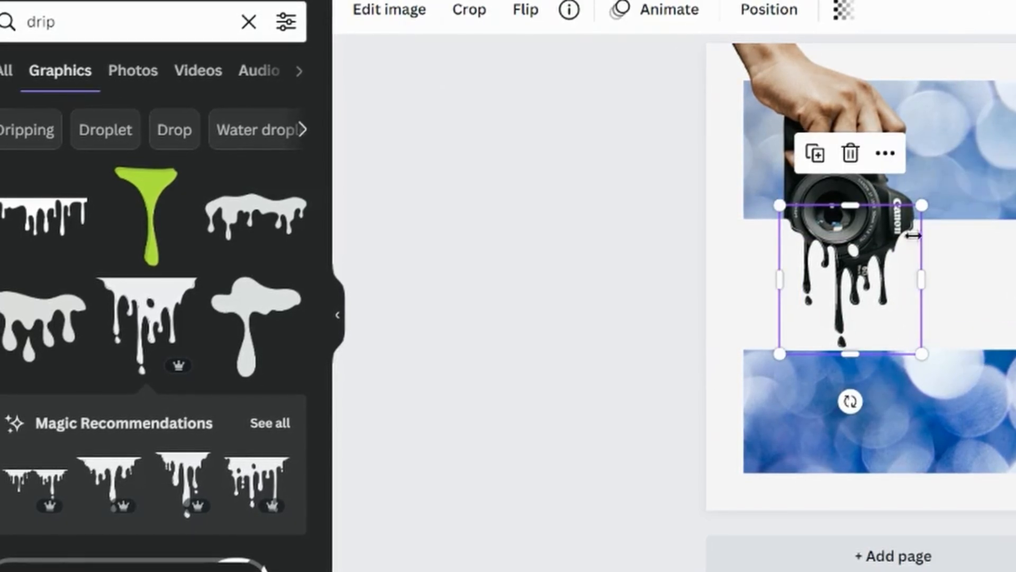
pyautogui.click(432, 80)
pyautogui.moveTo(993, 70); pyautogui.dragTo(738, 368)
pyautogui.moveTo(1015, 366)
pyautogui.mouseDown()
pyautogui.moveTo(1012, 338)
pyautogui.moveTo(1015, 347)
pyautogui.mouseUp()
pyautogui.moveTo(987, 152); pyautogui.dragTo(992, 169)
# - Fine-tune the off-white squares so that their edges line up with the drip image and each other
pyautogui.click(1013, 288)
pyautogui.moveTo(980, 234); pyautogui.dragTo(982, 233)
pyautogui.click(1014, 233)
pyautogui.click(986, 312)
pyautogui.click(1014, 294)
pyautogui.moveTo(917, 294); pyautogui.dragTo(927, 313)
pyautogui.click(979, 297)
pyautogui.click(1013, 286)
pyautogui.scroll(5, 894, 263)
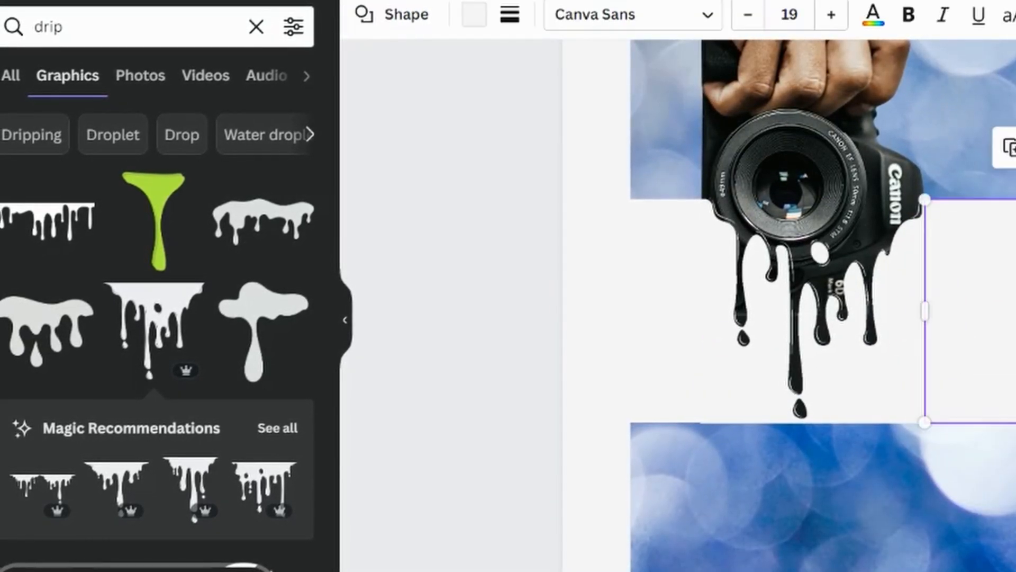
pyautogui.scroll(-3, 662, 306)
pyautogui.click(967, 451)
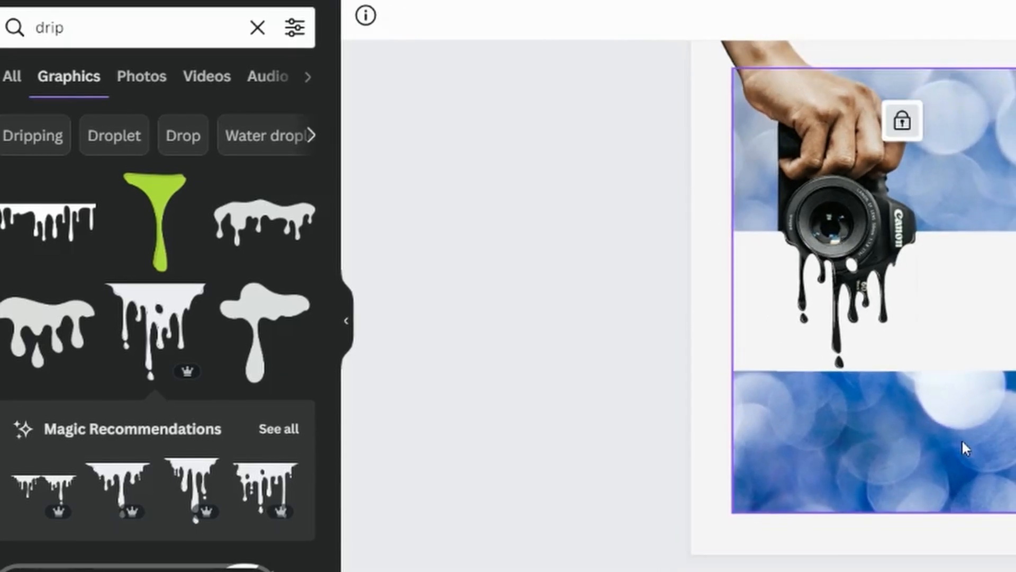
# - Extend the off-white square beside the camera's grip lettering slightly further down over the lower bokeh area
pyautogui.click(1001, 324)
pyautogui.moveTo(1000, 370); pyautogui.dragTo(1001, 389)
pyautogui.click(894, 358)
# - Duplicate the off-white square and reshape the copy into a thin strip directly beneath the drip image
pyautogui.click(998, 336)
pyautogui.hotkey('ctrl', 'd')
pyautogui.moveTo(998, 336); pyautogui.dragTo(830, 440)
pyautogui.moveTo(757, 424); pyautogui.dragTo(737, 424)
pyautogui.moveTo(829, 347); pyautogui.dragTo(829, 360)
pyautogui.moveTo(829, 505); pyautogui.dragTo(831, 371)
pyautogui.click(1010, 370)
pyautogui.click(857, 381)
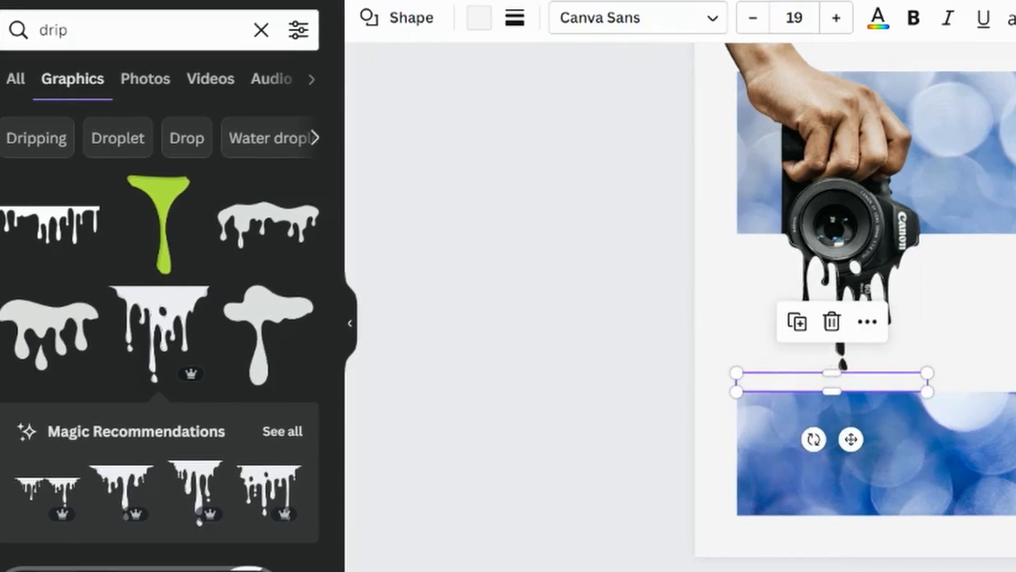
# - Adjust the thin strip and its neighbouring off-white cover so the lower bokeh panel has one straight upper edge
pyautogui.scroll(5, 903, 296)
pyautogui.scroll(-2, 846, 265)
pyautogui.moveTo(766, 358); pyautogui.dragTo(764, 356)
pyautogui.click(622, 295)
pyautogui.click(548, 424)
pyautogui.click(861, 389)
pyautogui.moveTo(586, 376); pyautogui.dragTo(576, 376)
pyautogui.click(548, 405)
pyautogui.click(862, 376)
pyautogui.moveTo(762, 358); pyautogui.dragTo(762, 361)
pyautogui.click(571, 285)
pyautogui.moveTo(614, 364); pyautogui.dragTo(615, 370)
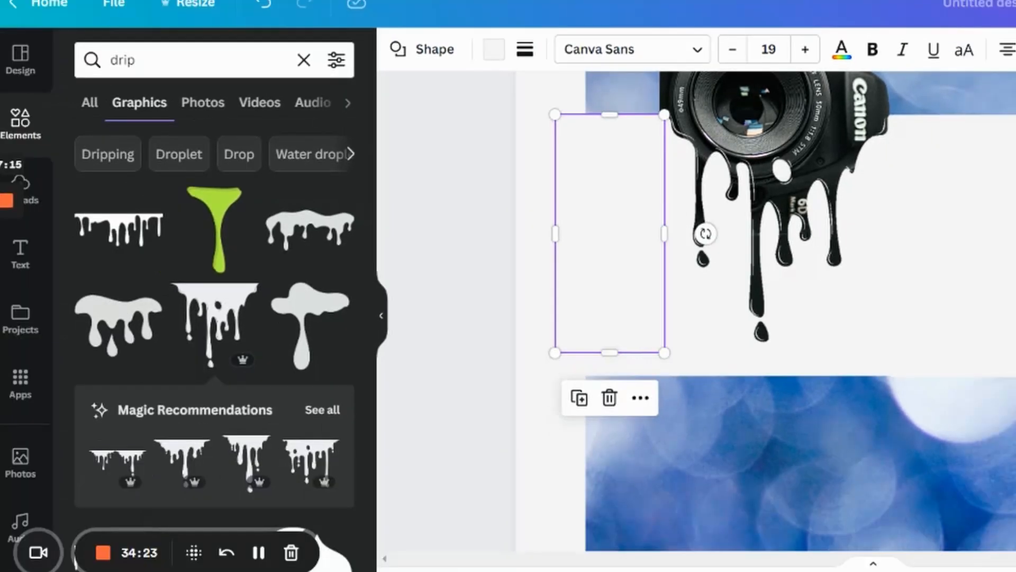
pyautogui.click(547, 413)
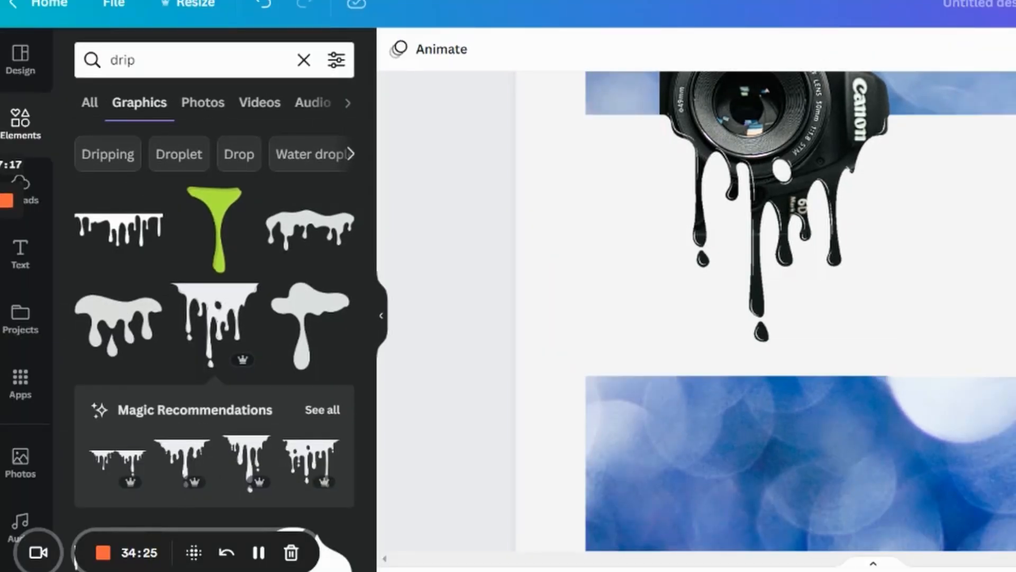
# - Place the black drip graphic over the upper edge of the lower bokeh panel
pyautogui.scroll(-5, 766, 312)
pyautogui.click(812, 266)
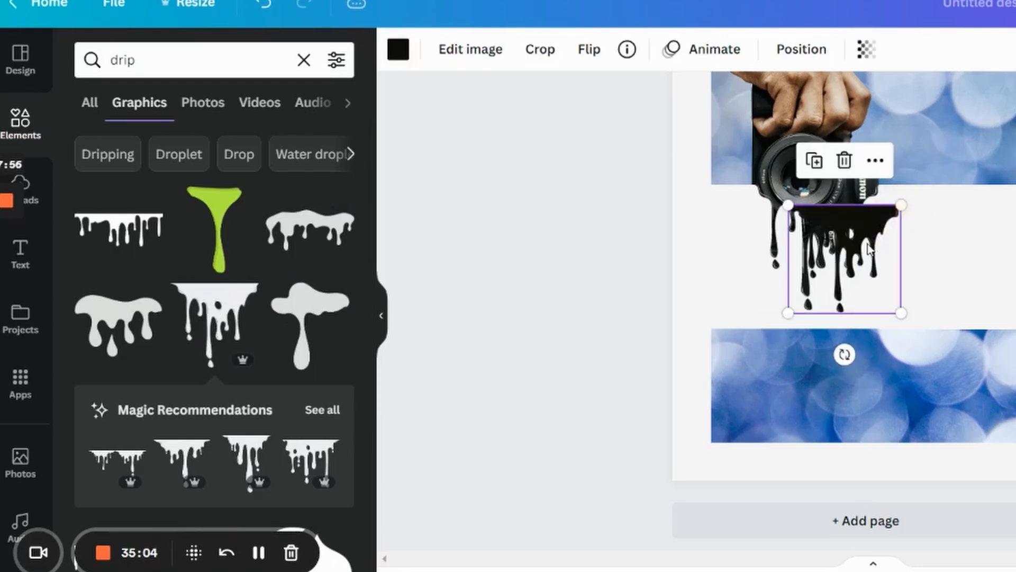
pyautogui.moveTo(866, 243); pyautogui.dragTo(931, 336)
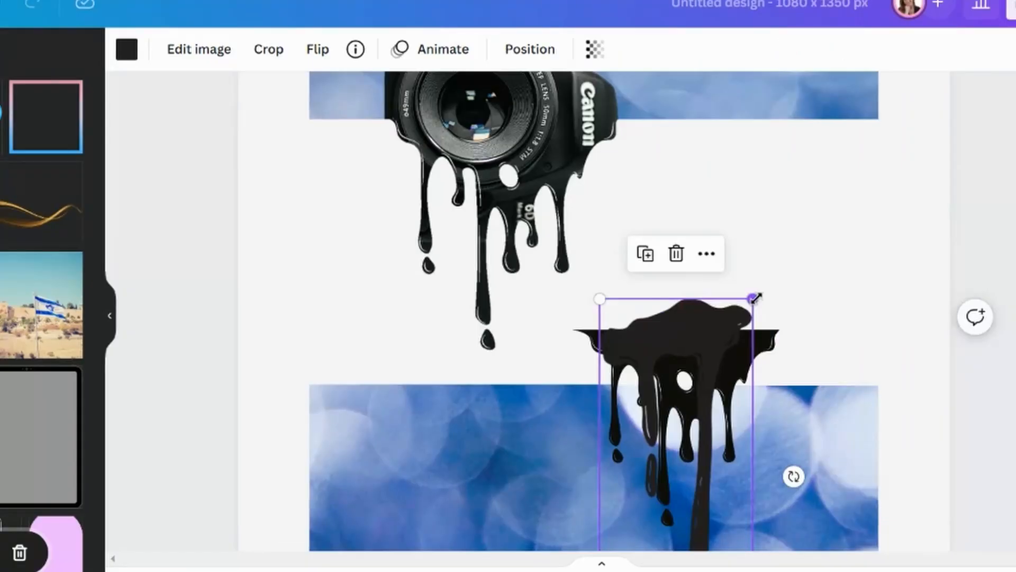
# - Shrink the starred long-drip graphic and position it over the black drip graphic
pyautogui.moveTo(756, 298); pyautogui.dragTo(739, 330)
pyautogui.moveTo(699, 361); pyautogui.dragTo(712, 343)
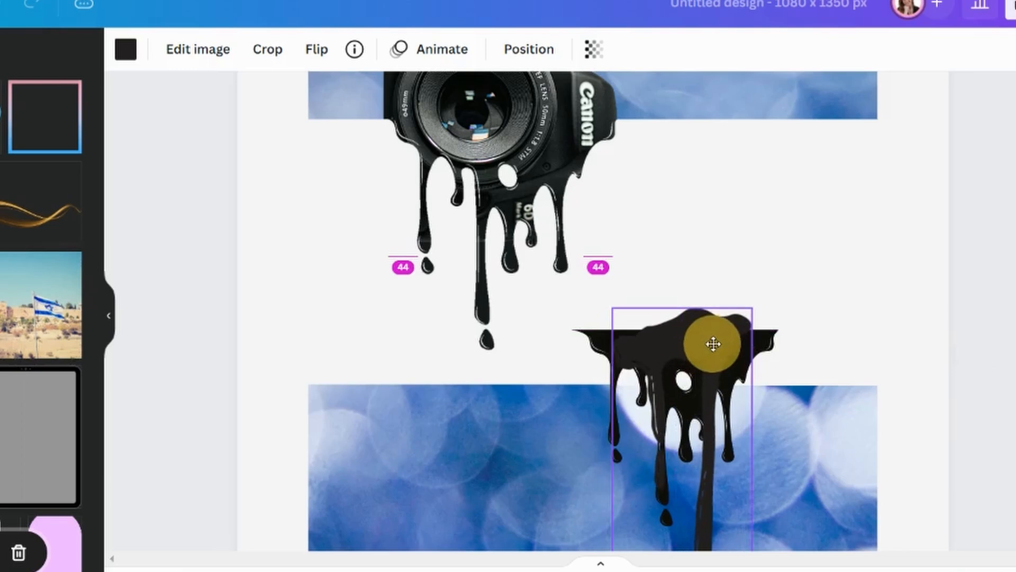
pyautogui.moveTo(830, 571); pyautogui.dragTo(819, 571)
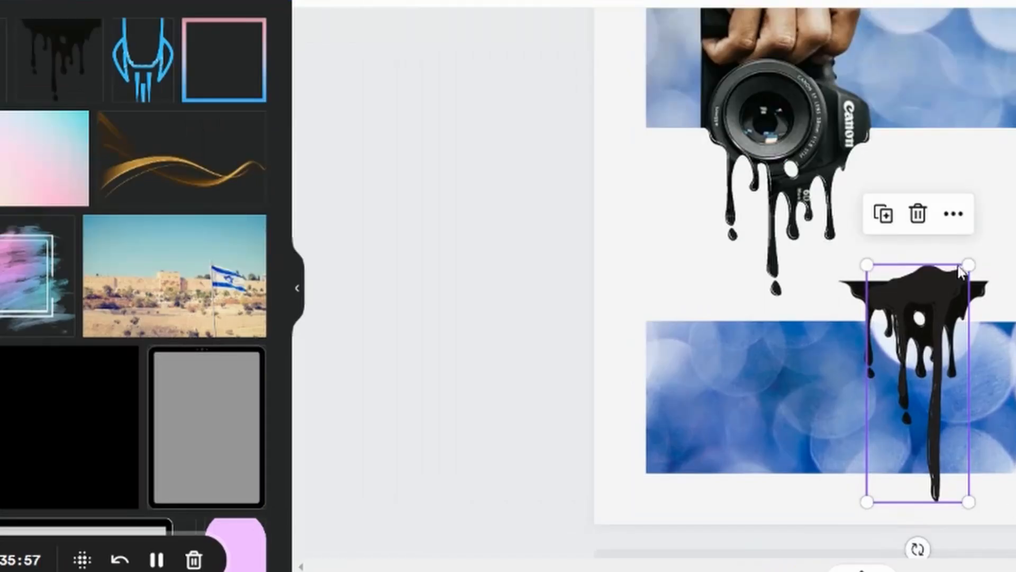
# - Move both drip graphics to the lower bokeh panel's upper edge beneath the camera and shrink the long drip to blend in
pyautogui.moveTo(968, 266); pyautogui.dragTo(794, 359)
pyautogui.moveTo(680, 352); pyautogui.dragTo(738, 374)
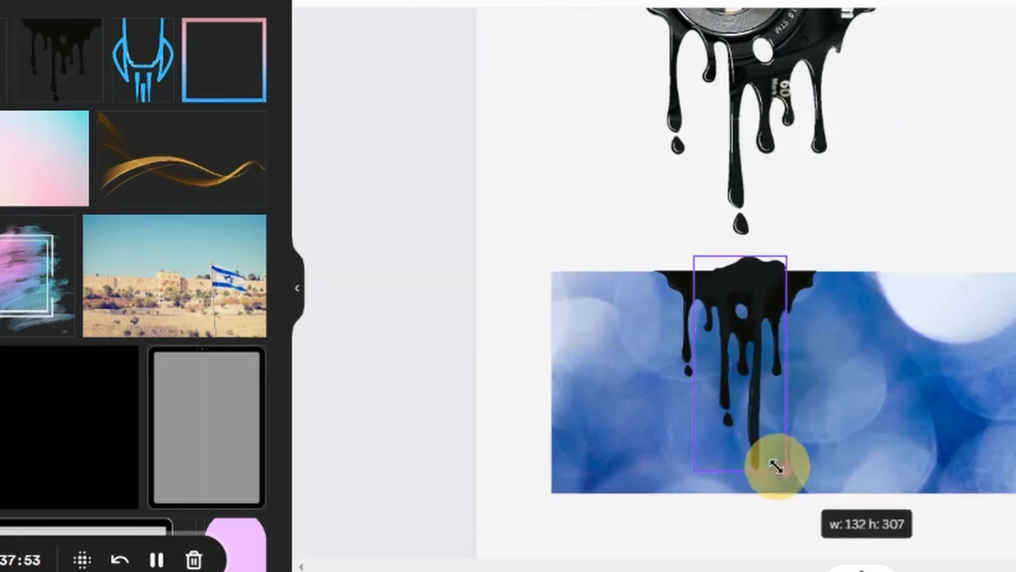
pyautogui.moveTo(771, 466); pyautogui.dragTo(772, 440)
pyautogui.moveTo(751, 280); pyautogui.dragTo(751, 274)
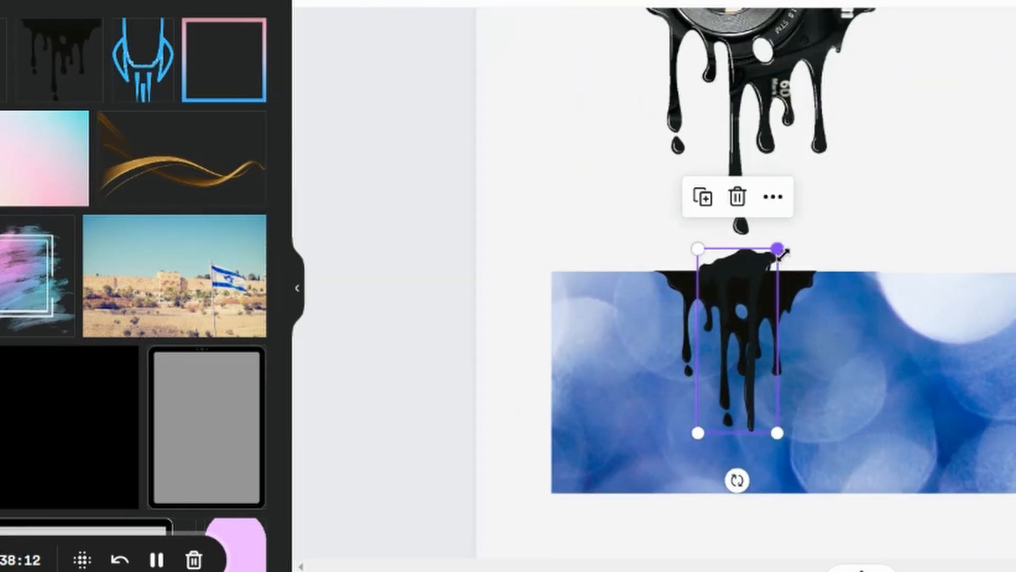
pyautogui.moveTo(760, 271); pyautogui.dragTo(760, 267)
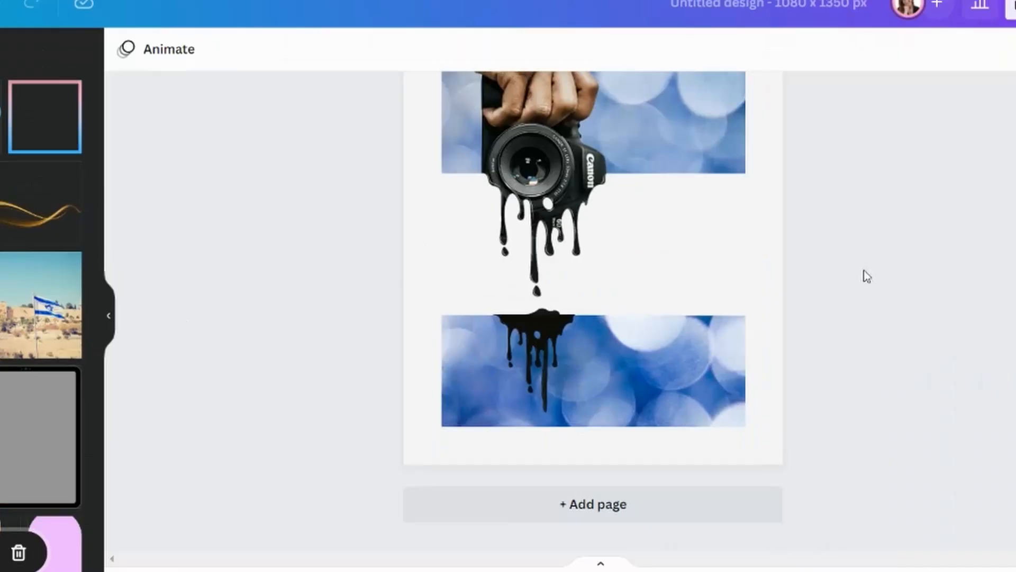
pyautogui.scroll(3, 862, 275)
pyautogui.scroll(-2, 770, 304)
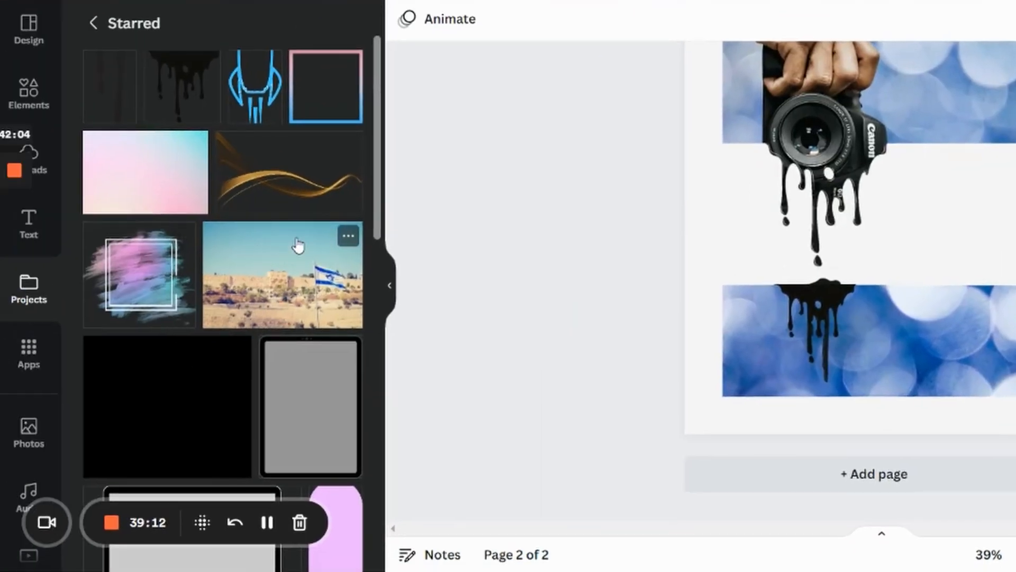
# - Add a subheading reading "Well", enlarge it and place it on the upper bokeh panel beside the camera
pyautogui.click(32, 223)
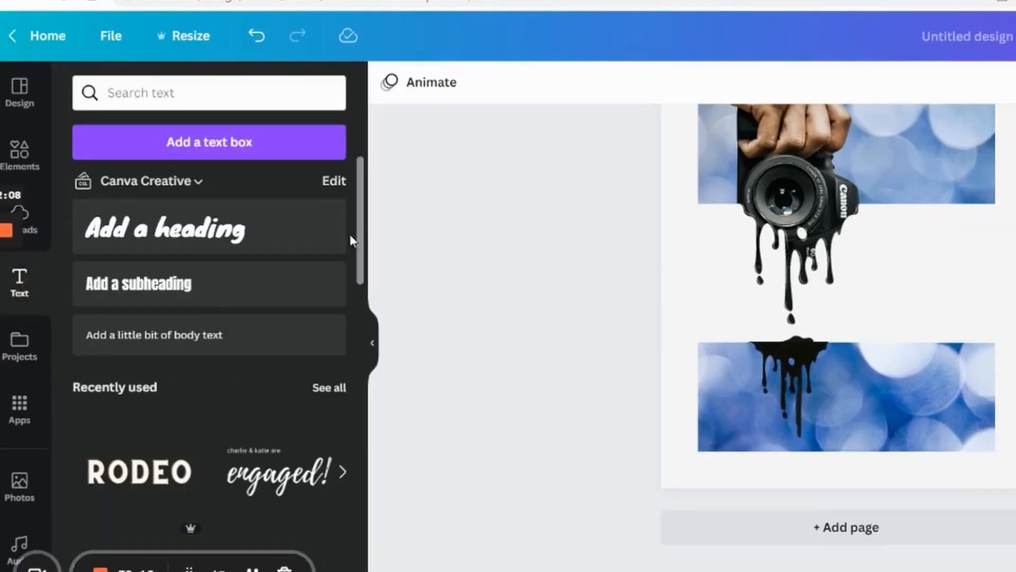
pyautogui.click(212, 284)
pyautogui.write('well')
pyautogui.moveTo(838, 291); pyautogui.dragTo(761, 238)
pyautogui.scroll(-3, 951, 448)
pyautogui.moveTo(818, 320); pyautogui.dragTo(909, 242)
pyautogui.moveTo(950, 212); pyautogui.dragTo(972, 195)
pyautogui.moveTo(936, 226); pyautogui.dragTo(931, 233)
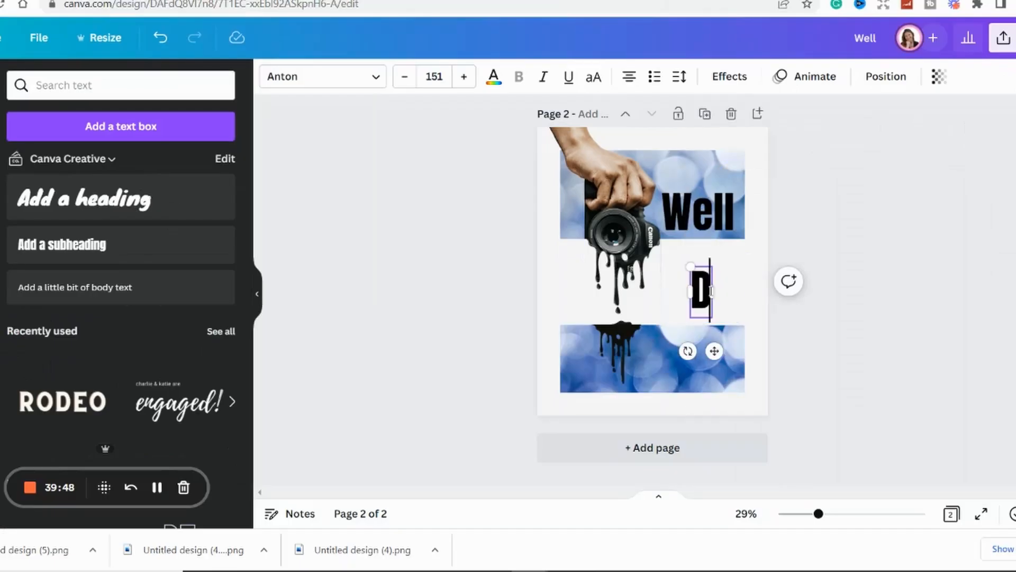
# - Complete the second text as "Done!" in the off-white band below "Well"
pyautogui.write('one!')
pyautogui.click(829, 336)
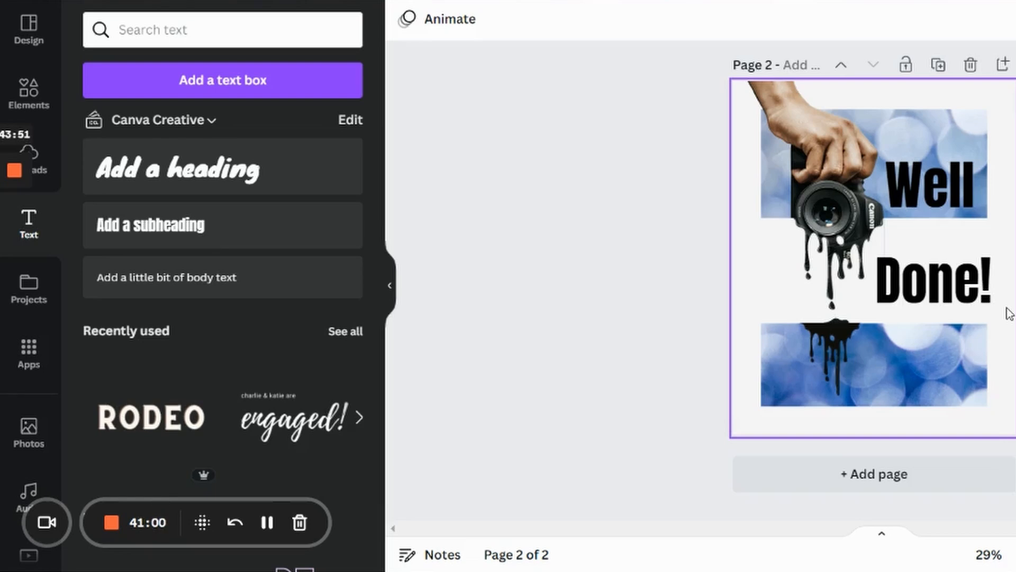
pyautogui.click(110, 524)
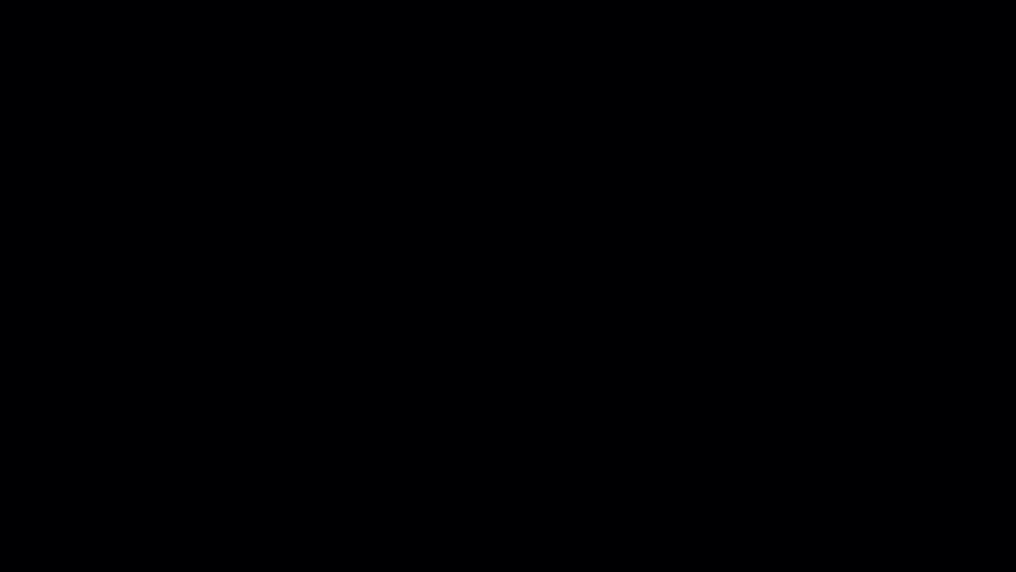